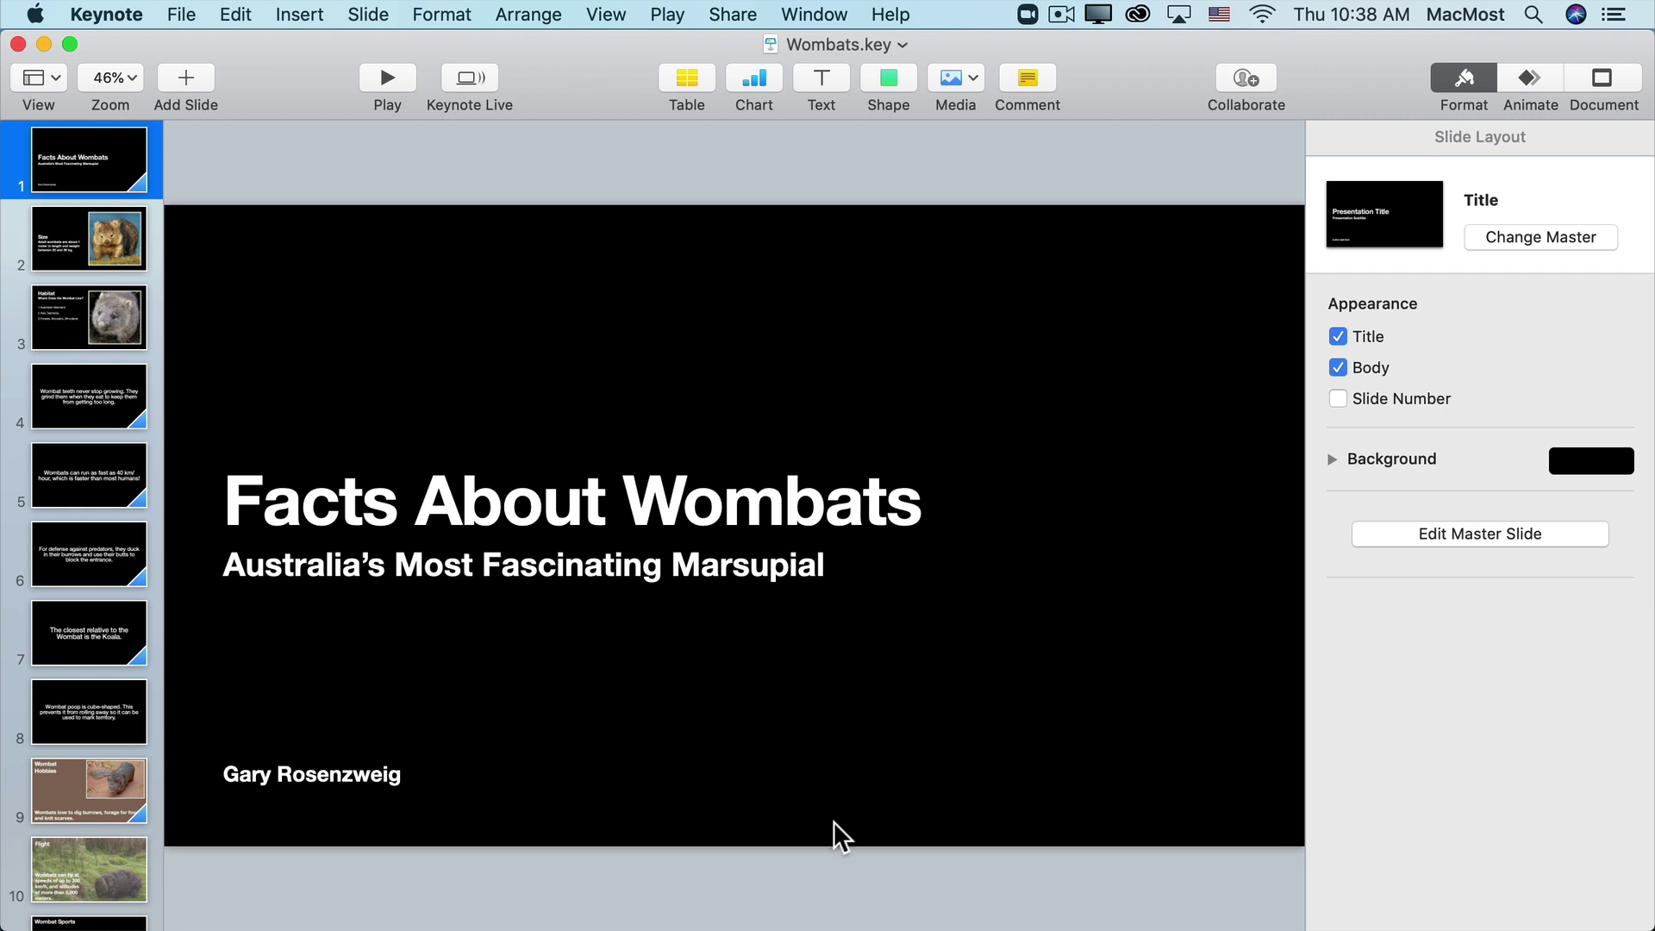
Start a new Zoom meeting using computer audio
left_click(1421, 892)
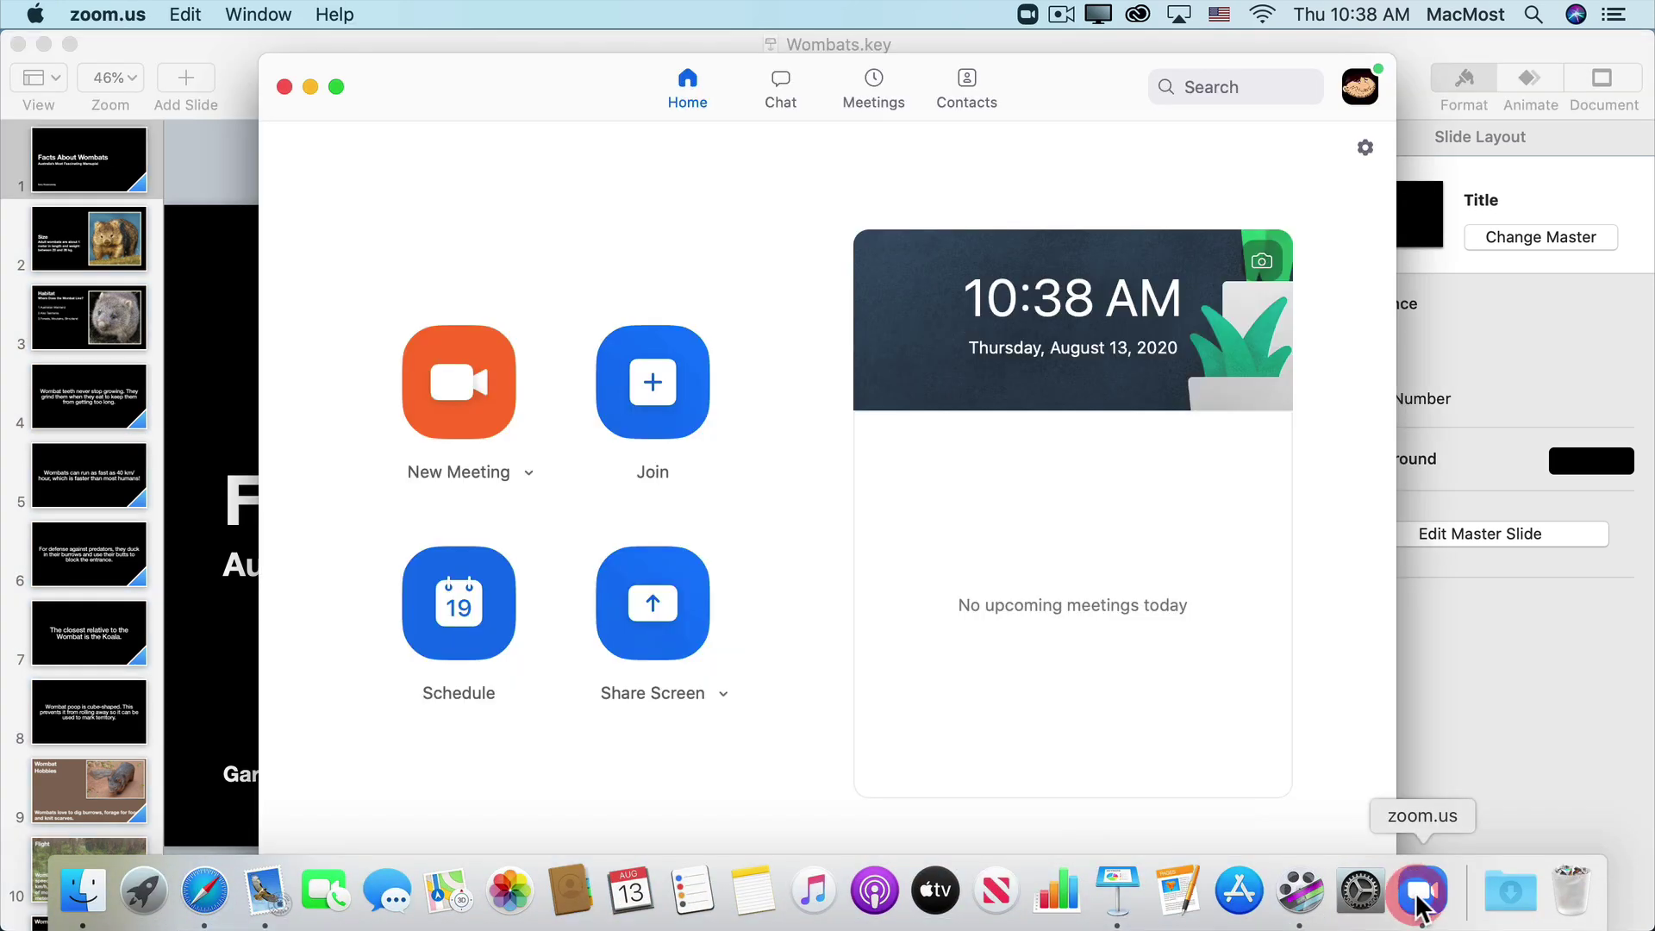
left_click(468, 392)
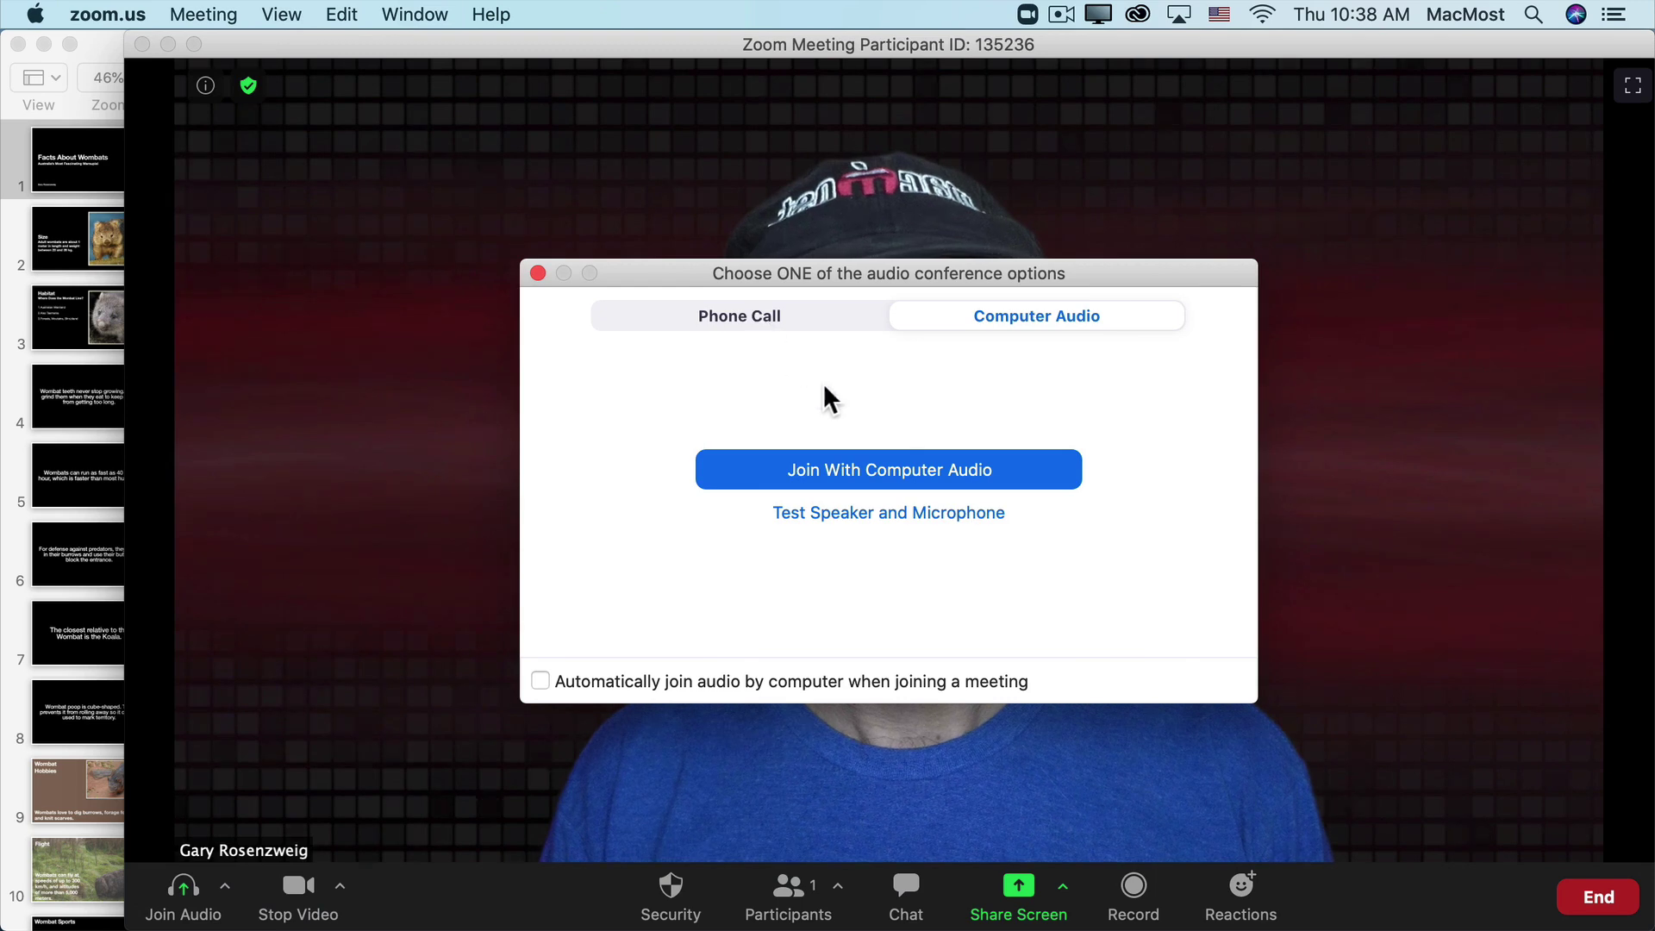
left_click(863, 470)
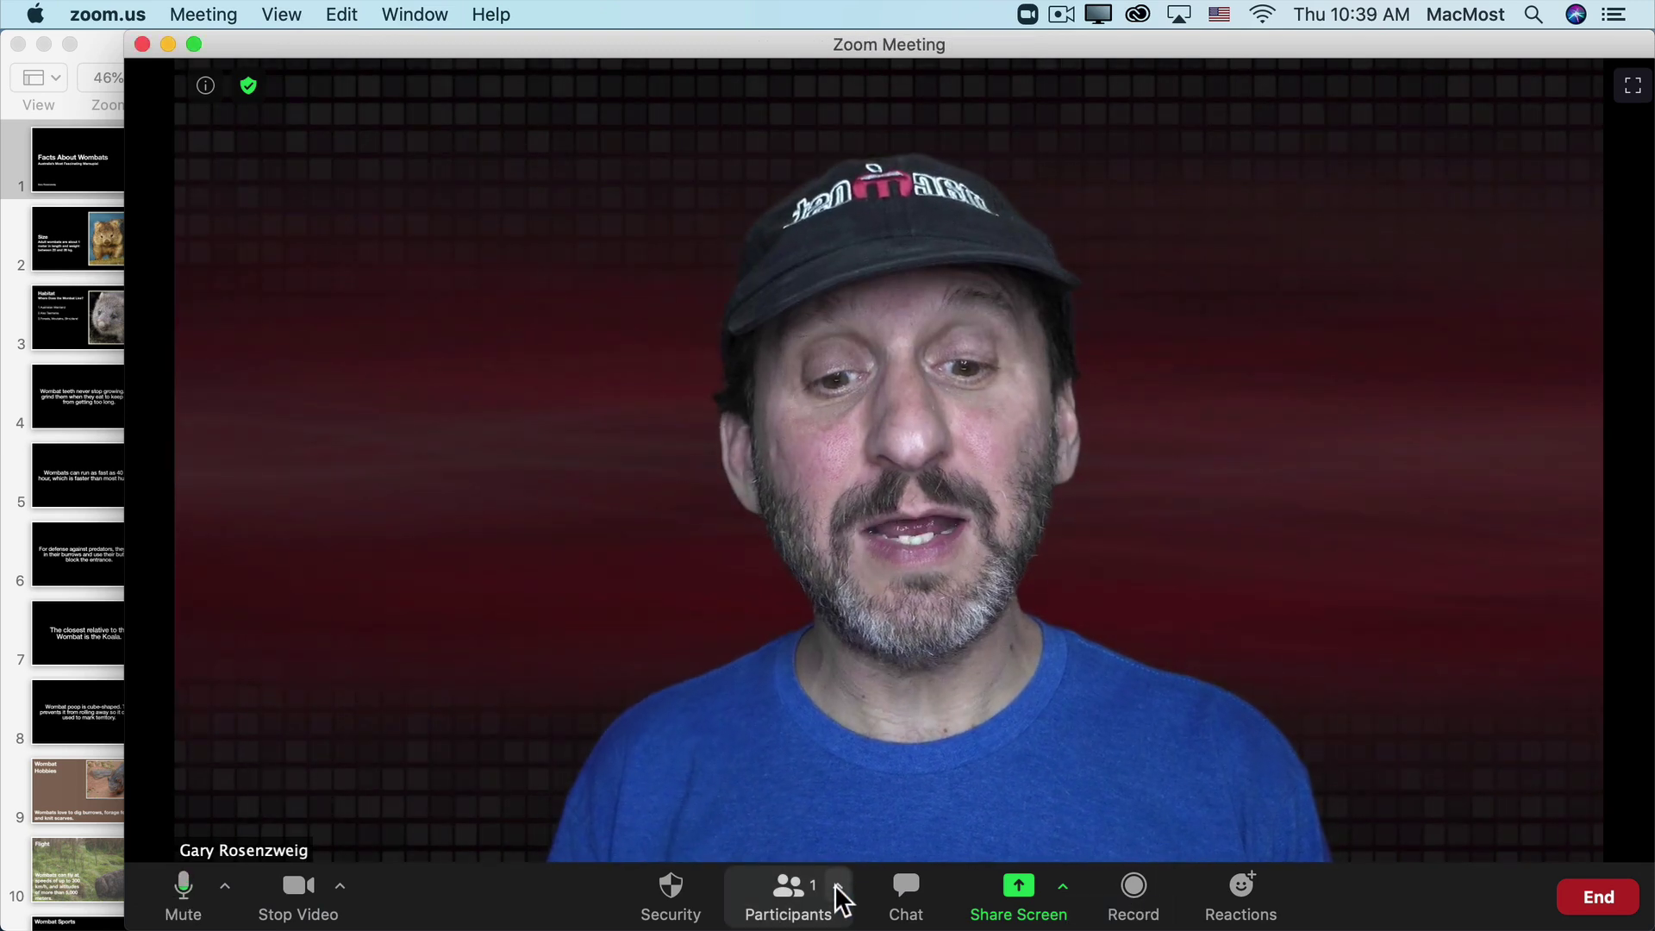
Invite a participant to the meeting by email
left_click(838, 886)
left_click(874, 834)
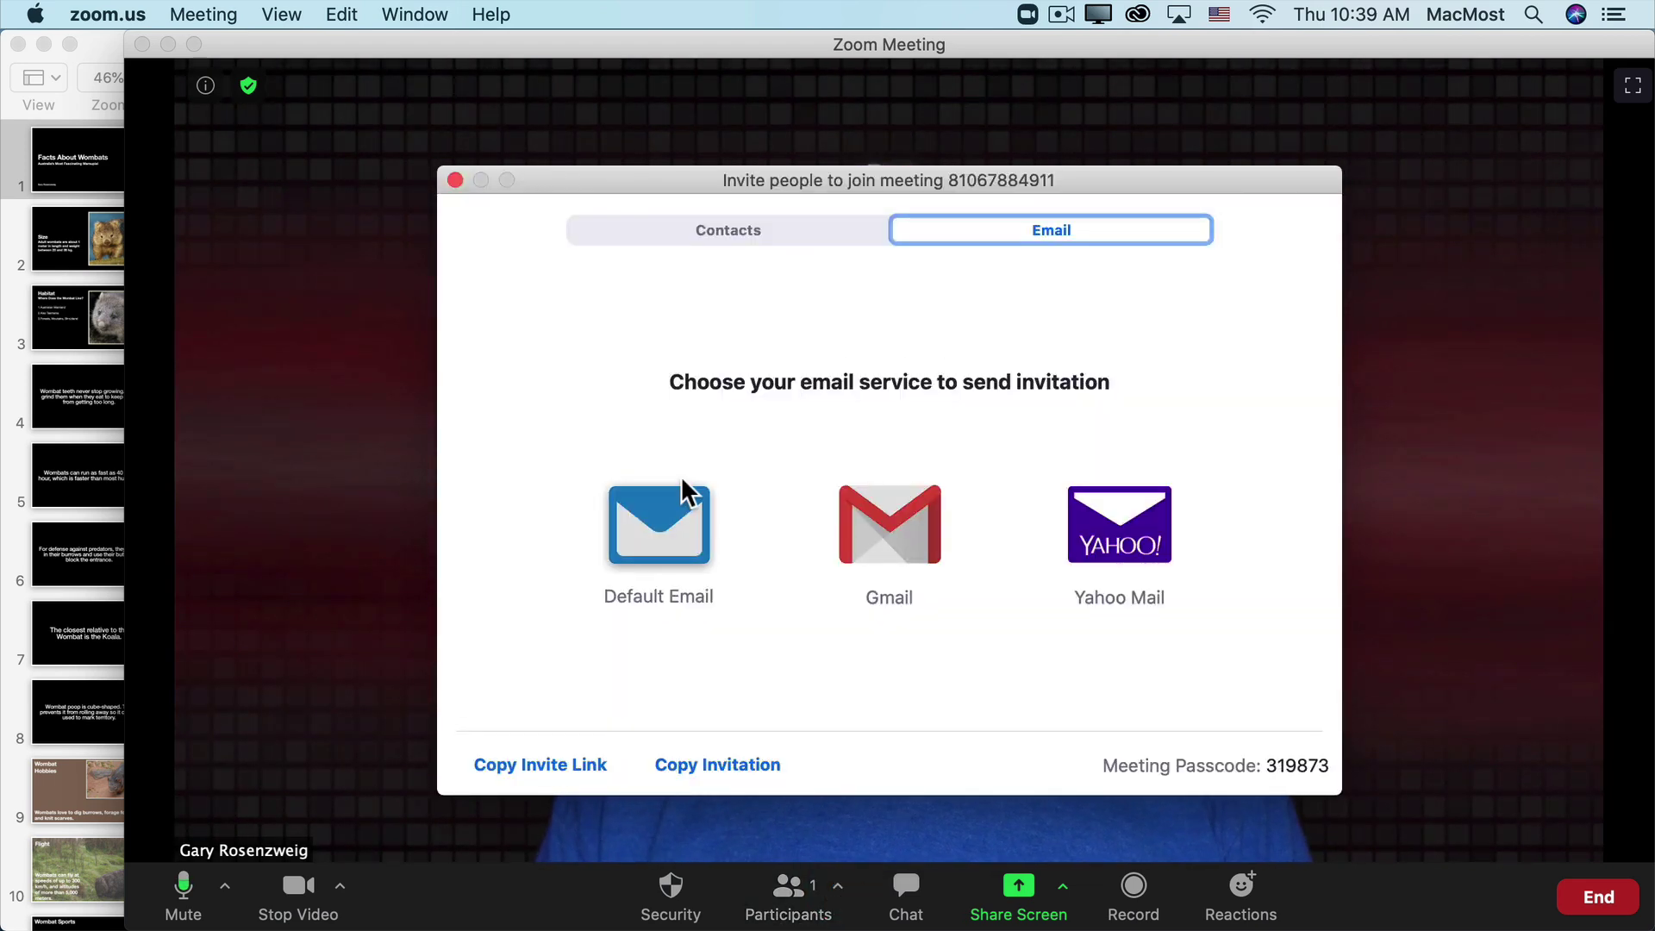
left_click(670, 541)
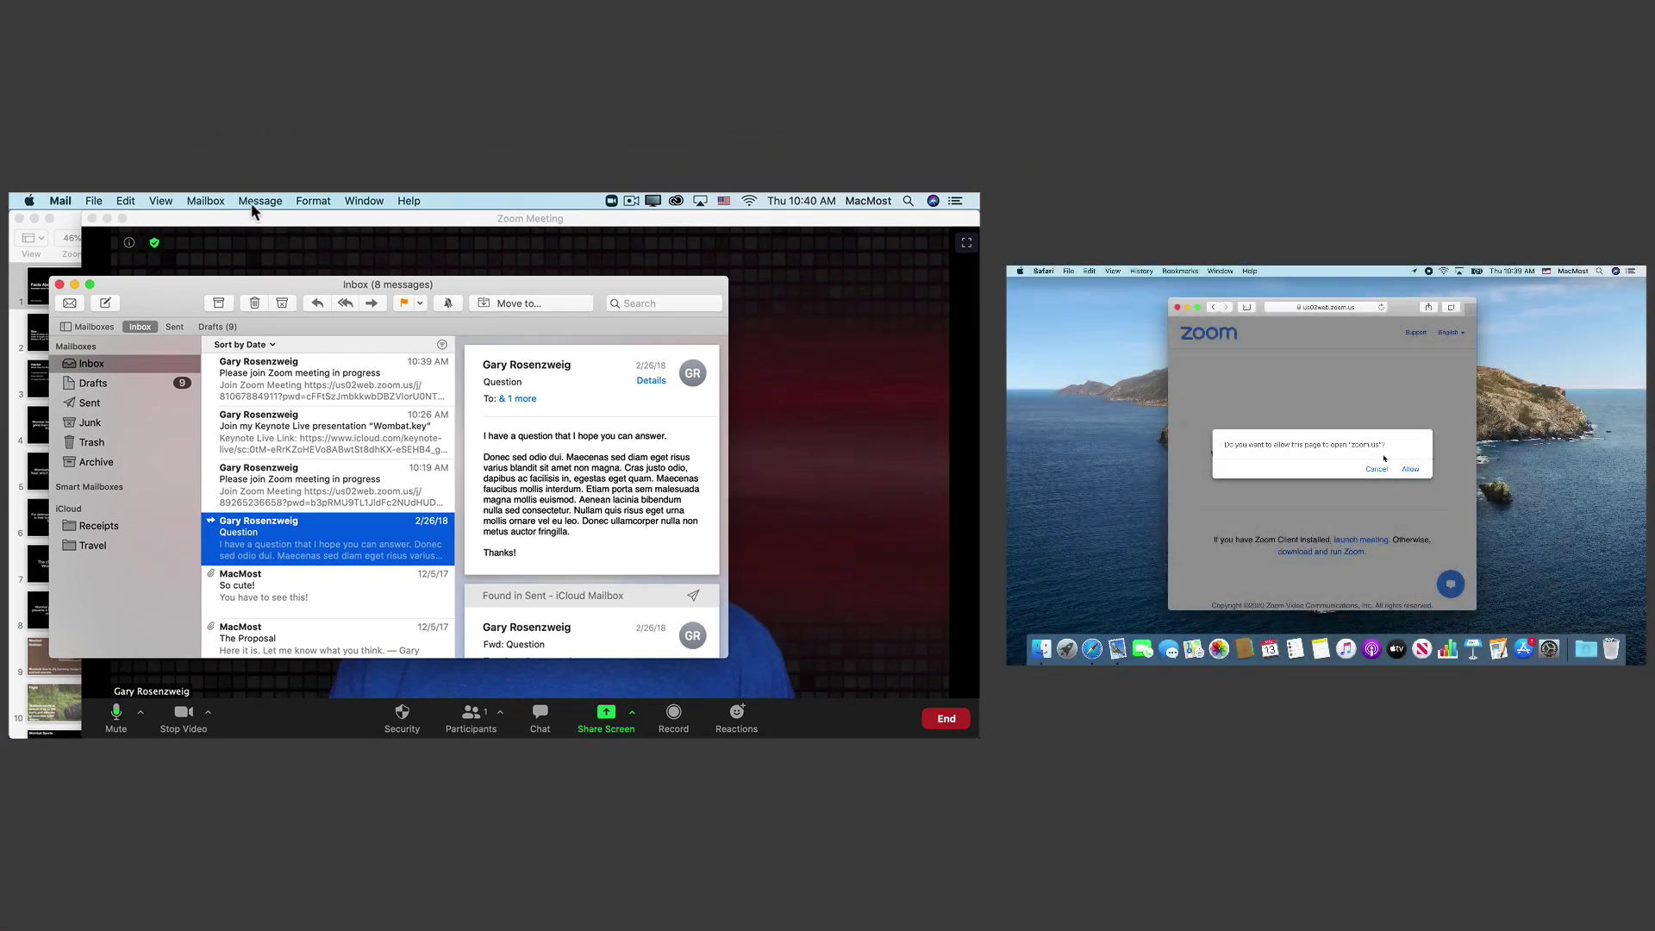
Join from the second computer without video and admit it from the waiting room
left_click(1411, 471)
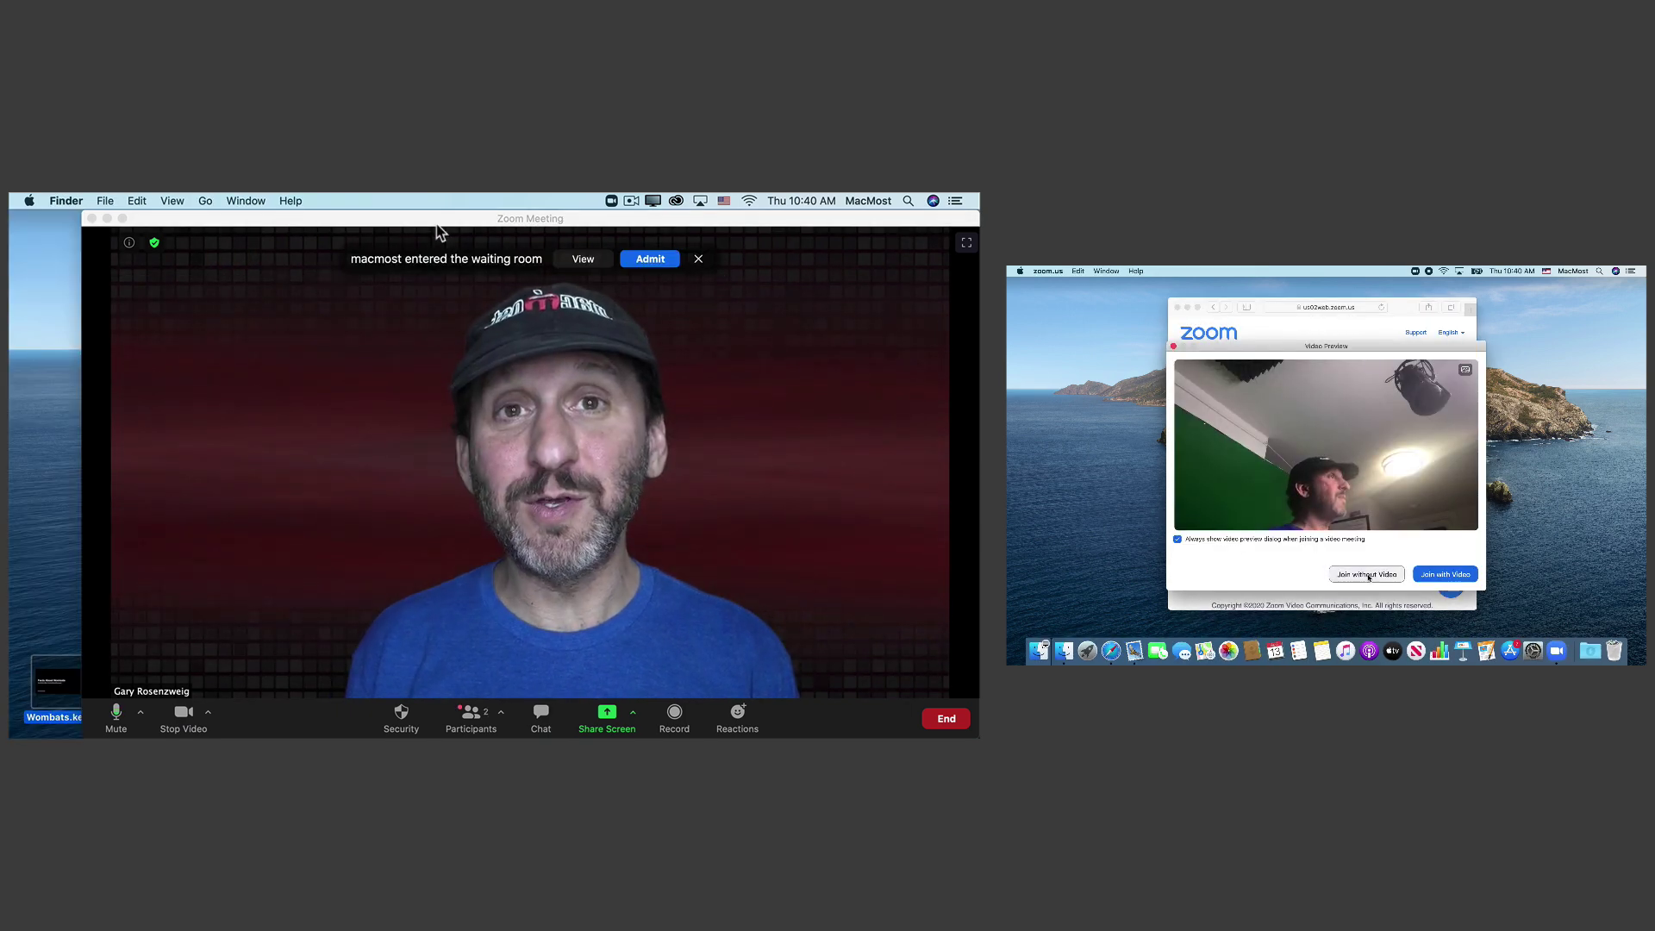
left_click(1368, 574)
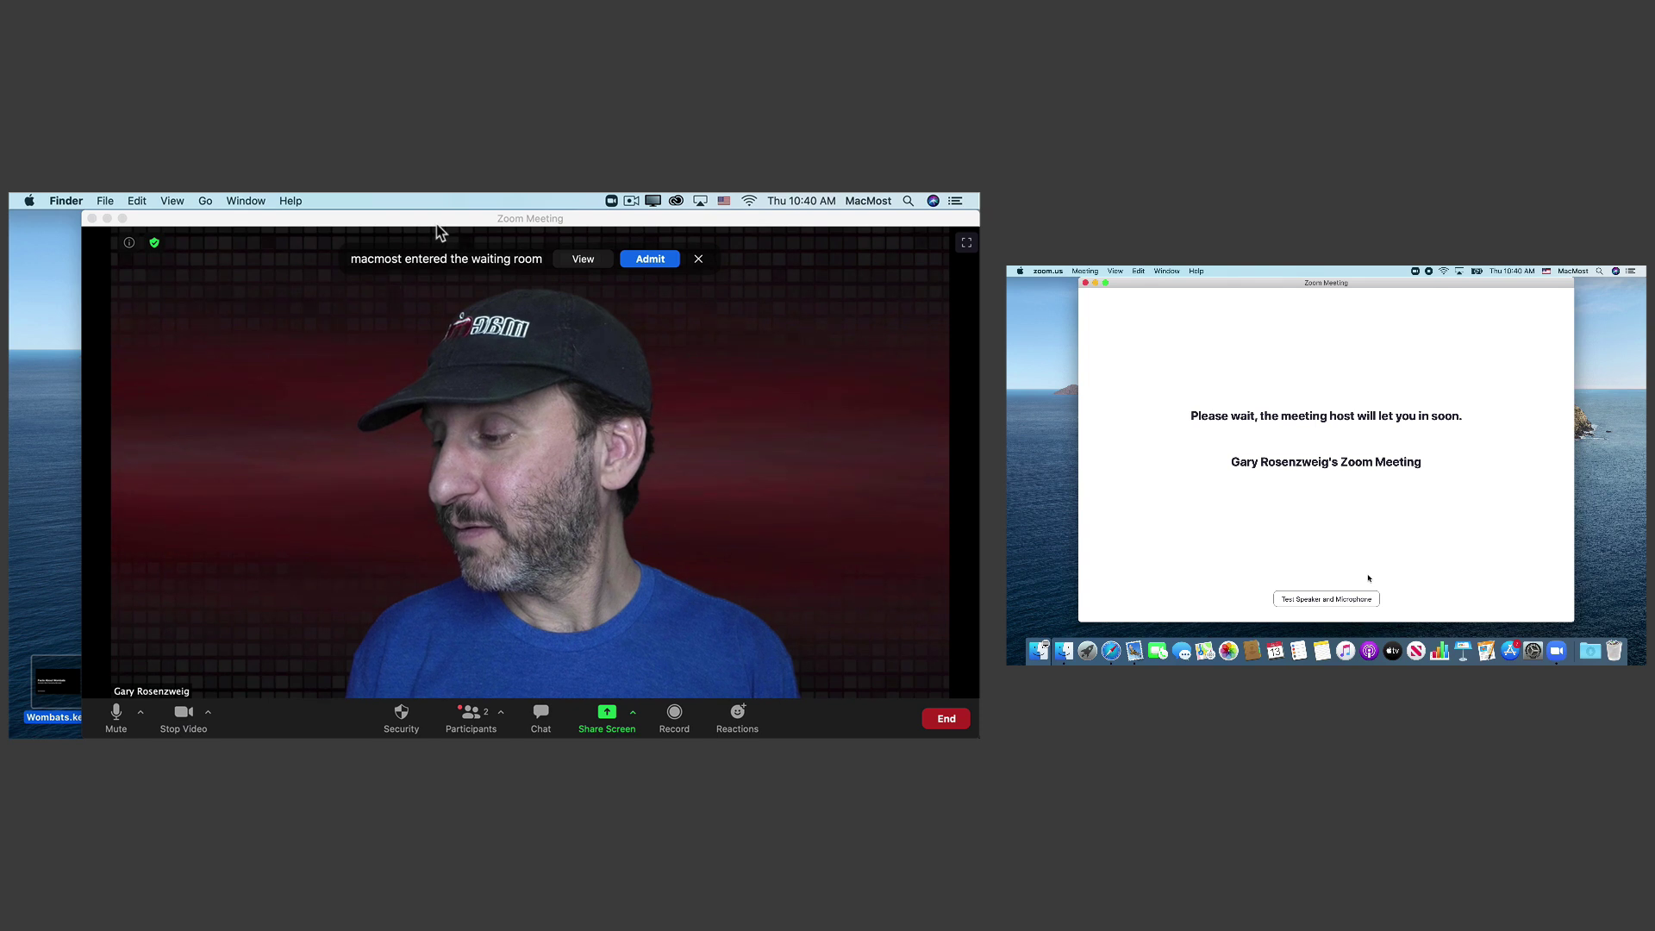
left_click(646, 264)
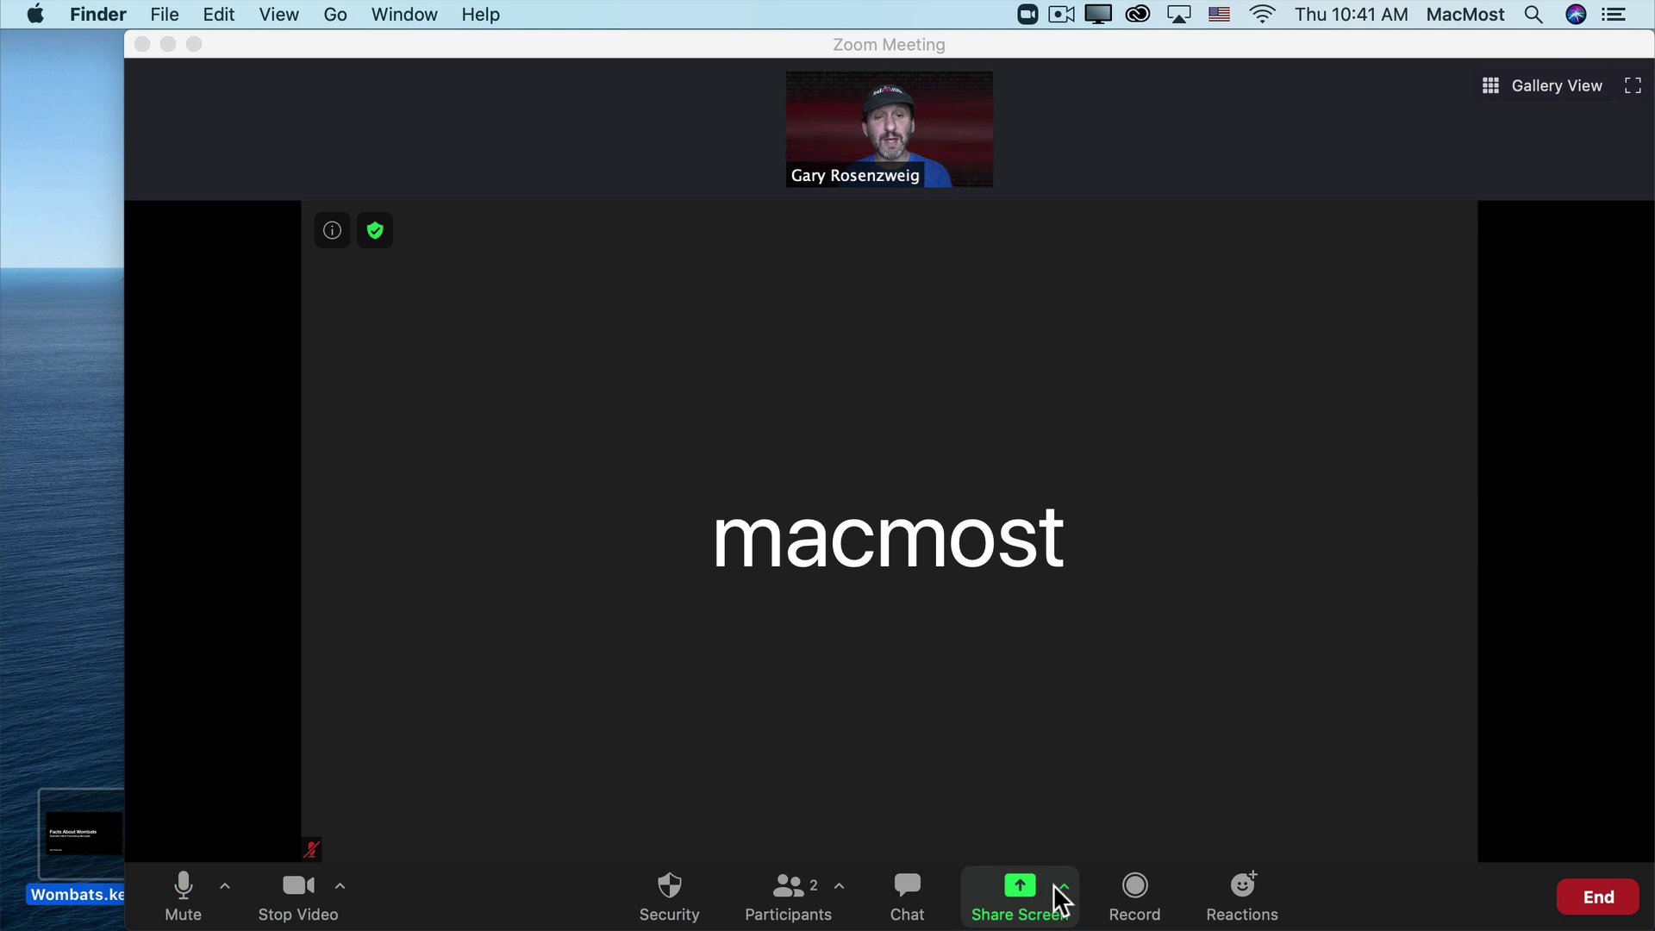
Check the Wombats presentation, return to Zoom and share Desktop 1
left_click(1117, 890)
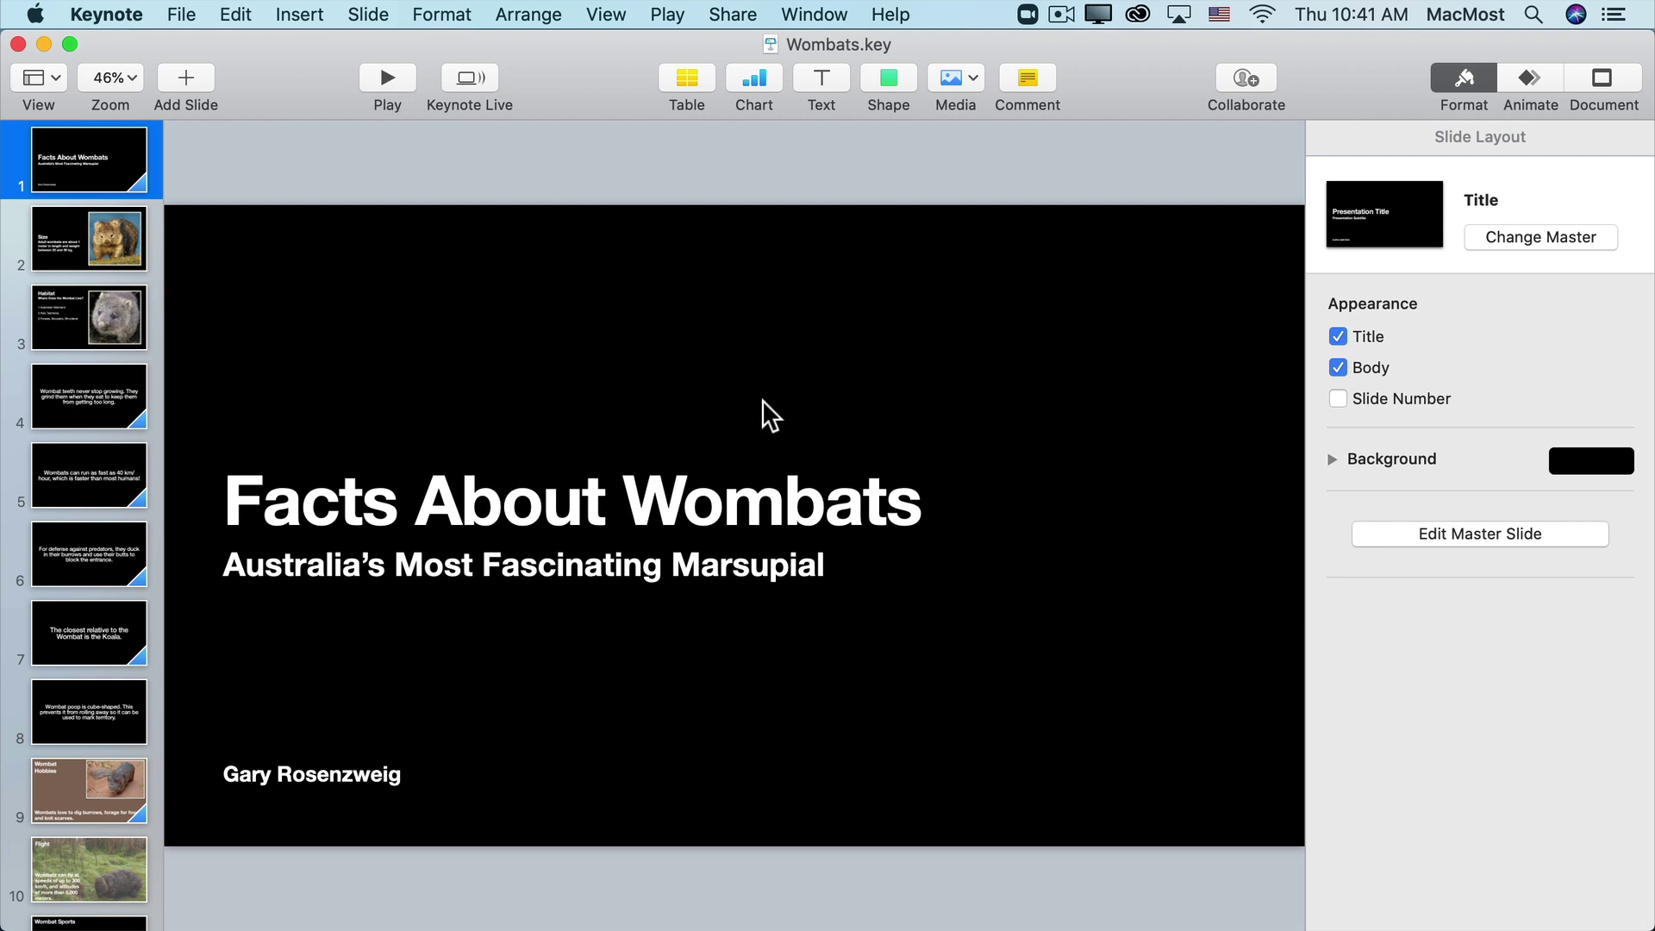
key("super+Tab")
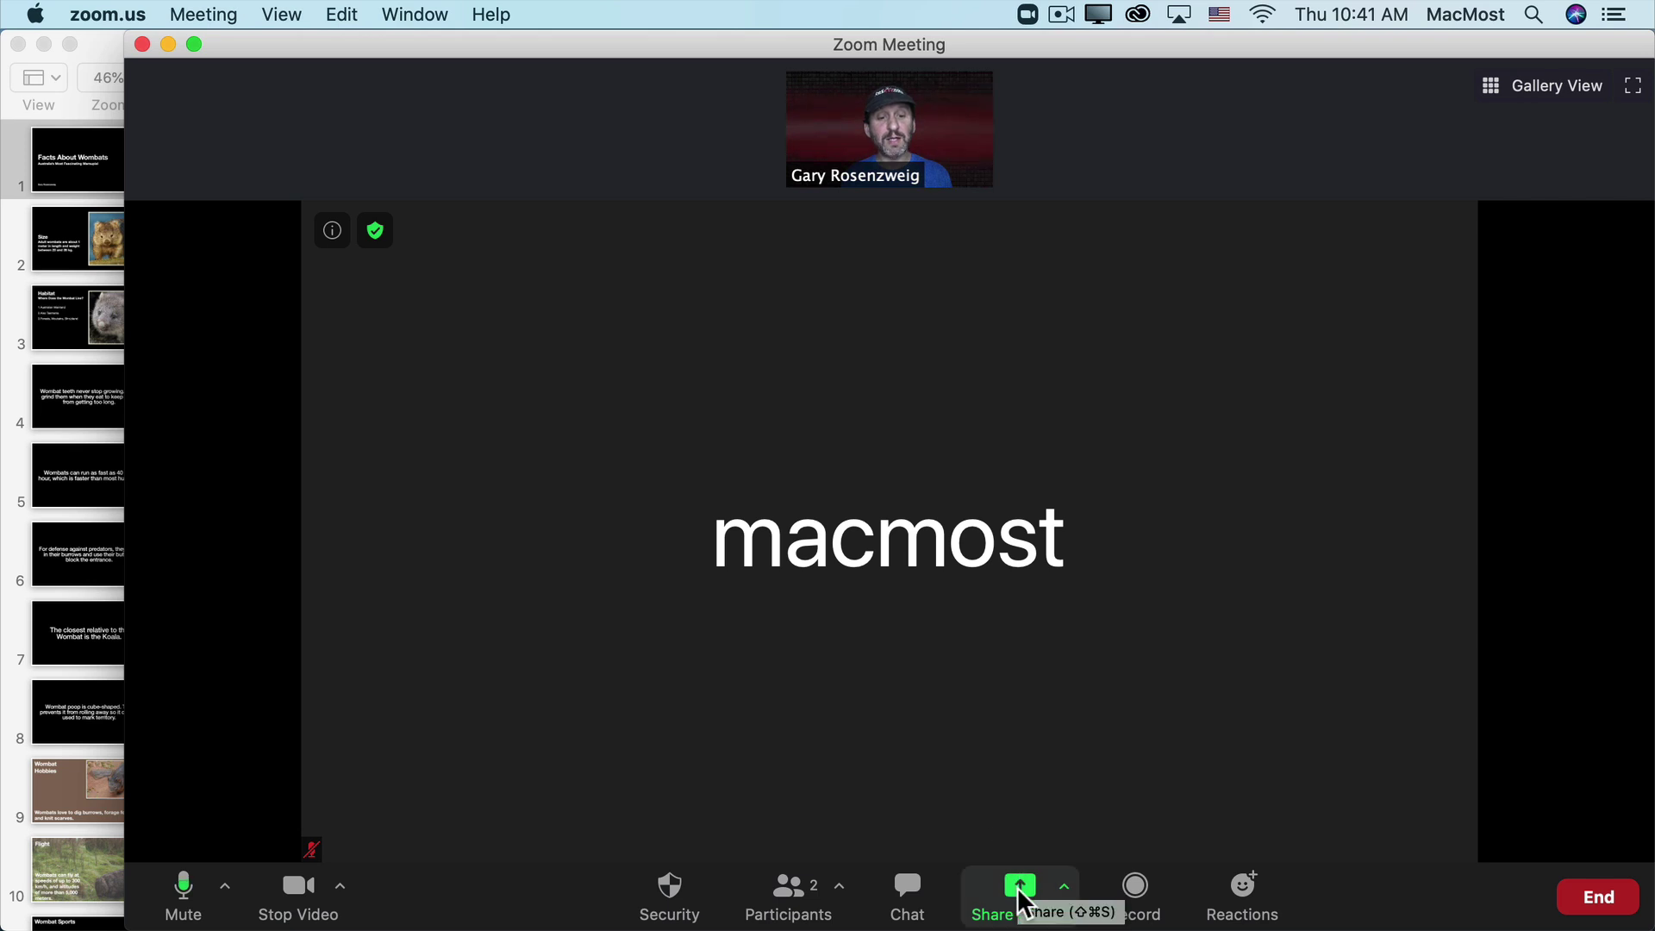
left_click(1020, 891)
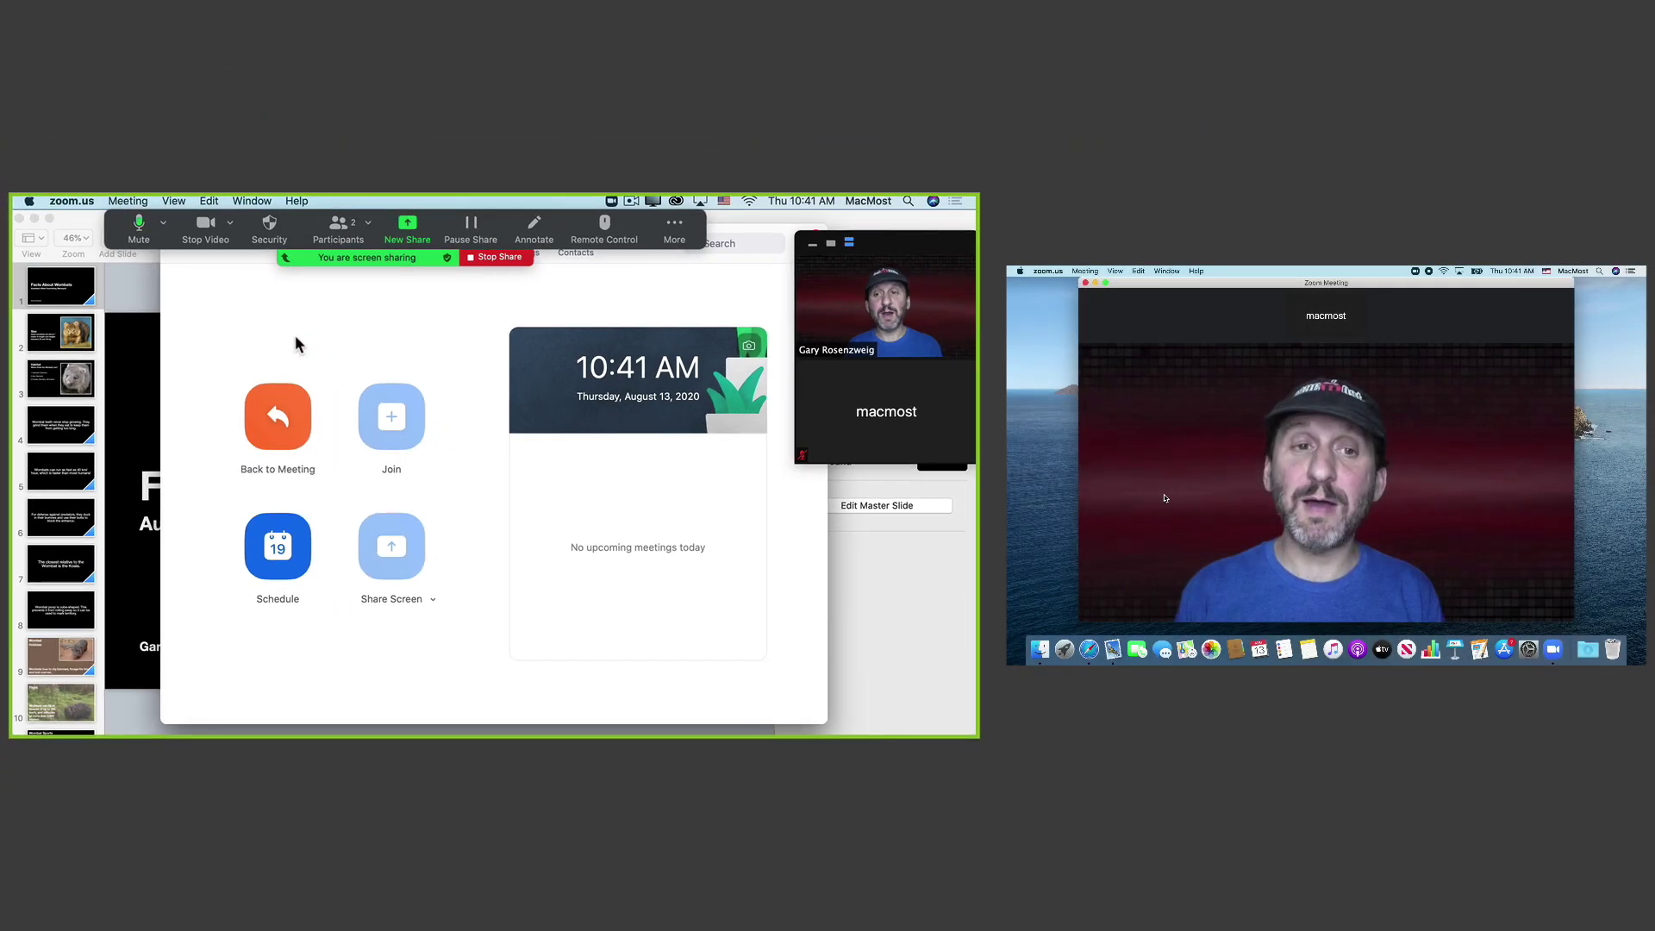
Play the Wombats slideshow full screen in Keynote, then exit with Esc
left_click(124, 295)
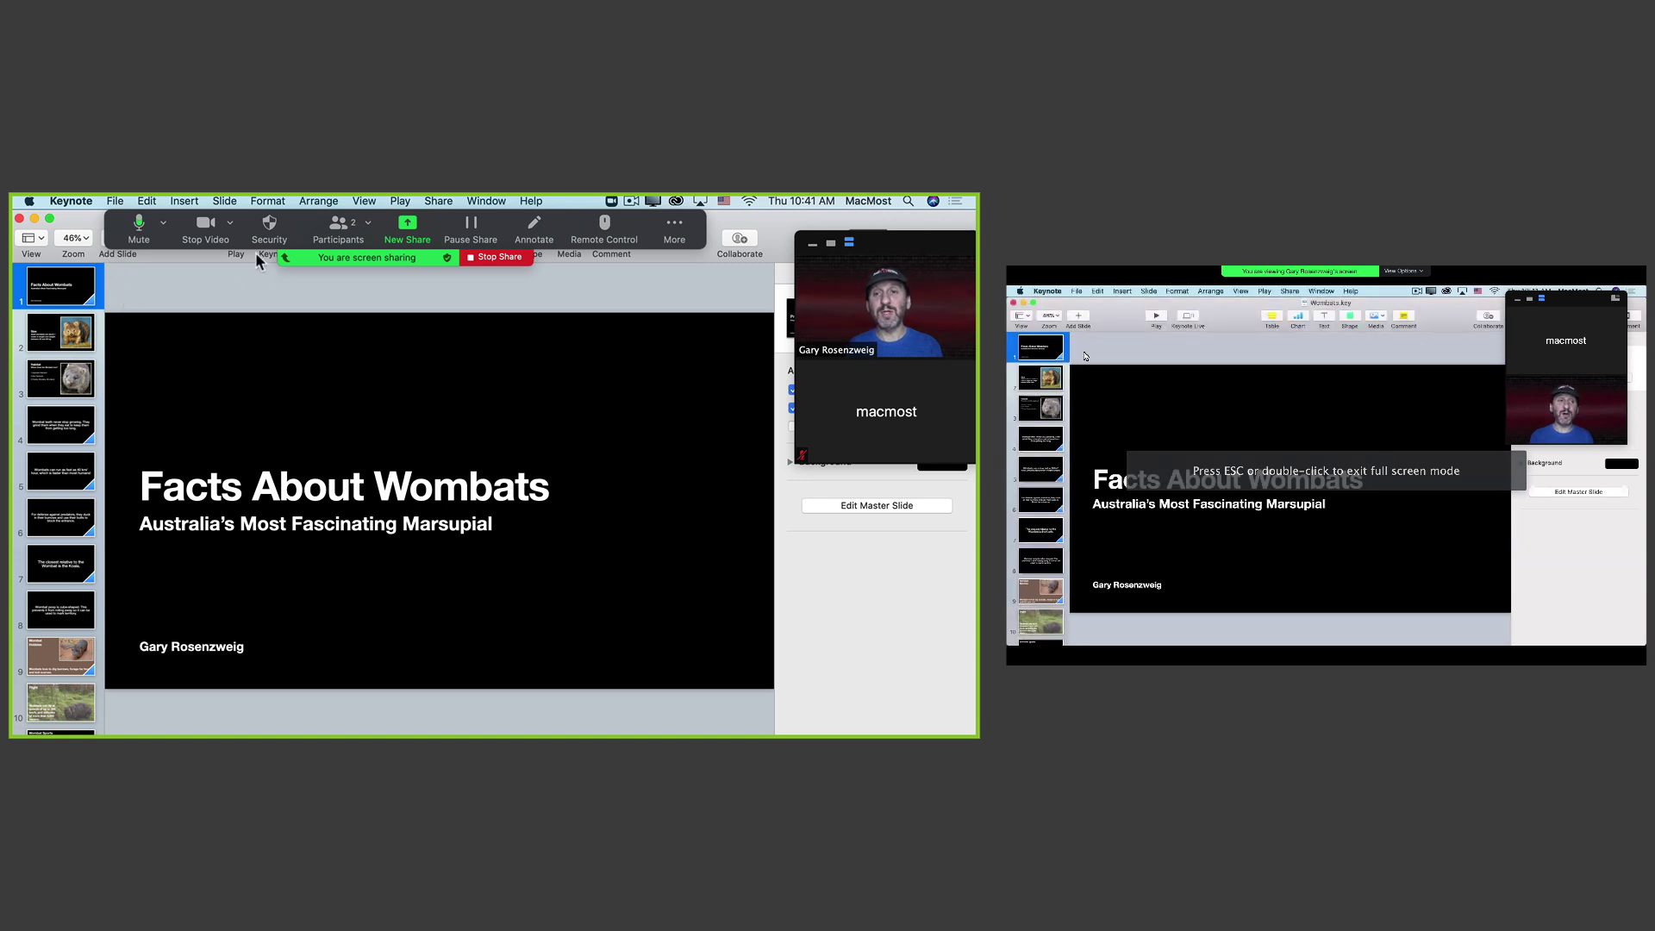
left_click(400, 202)
left_click(407, 220)
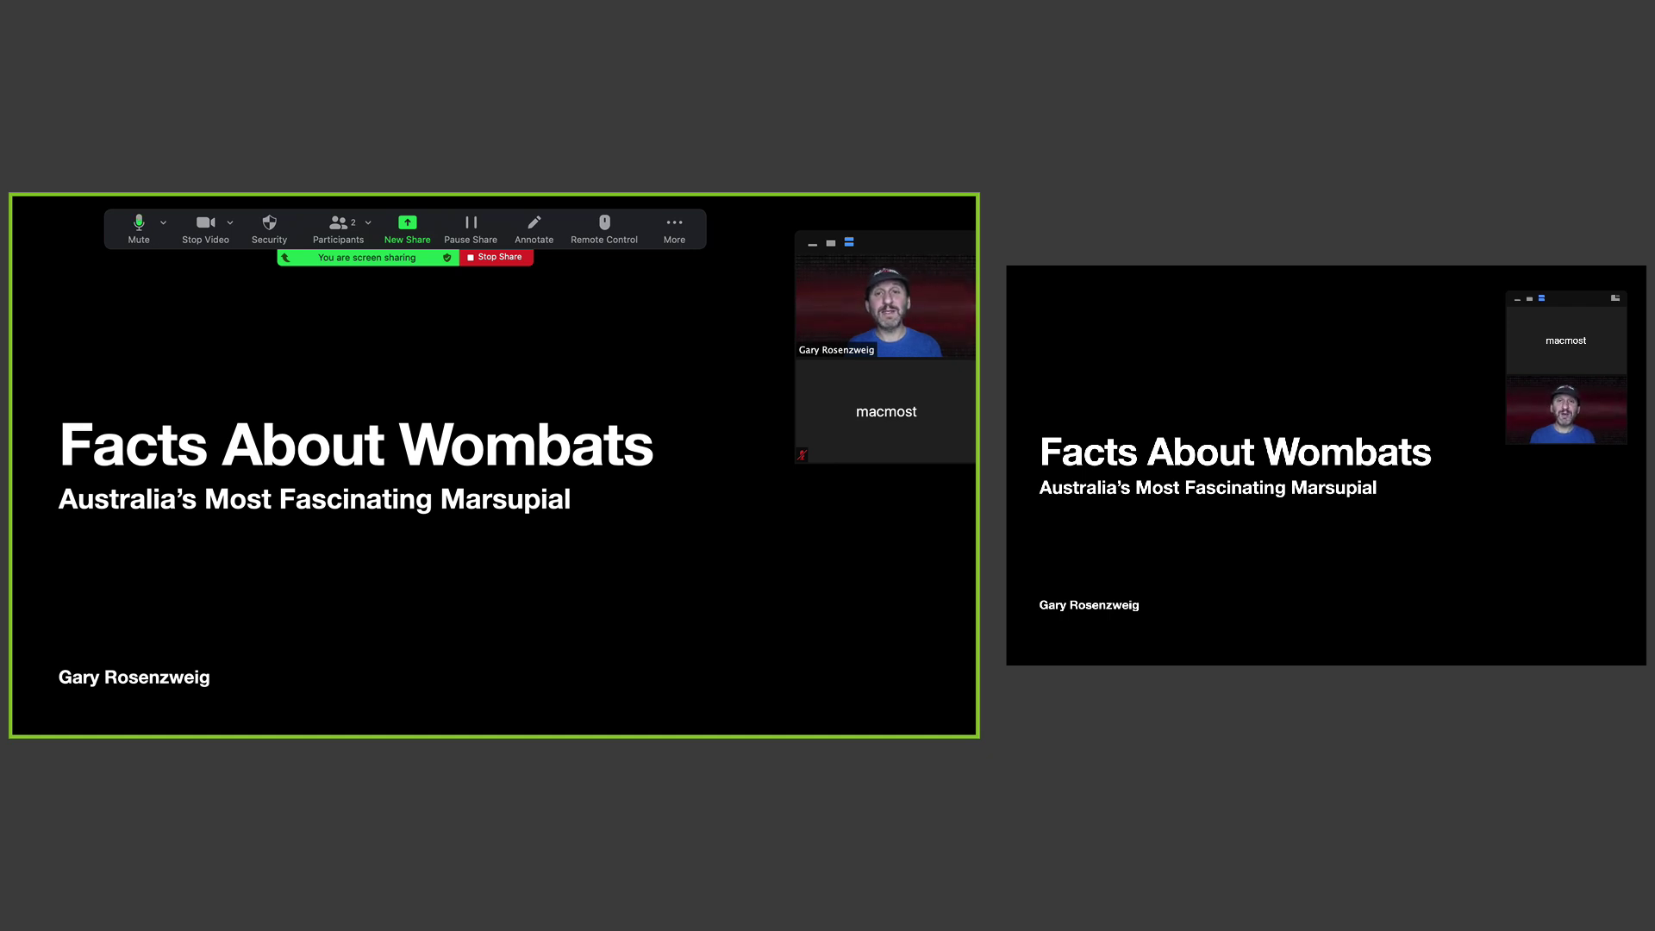
key("Escape")
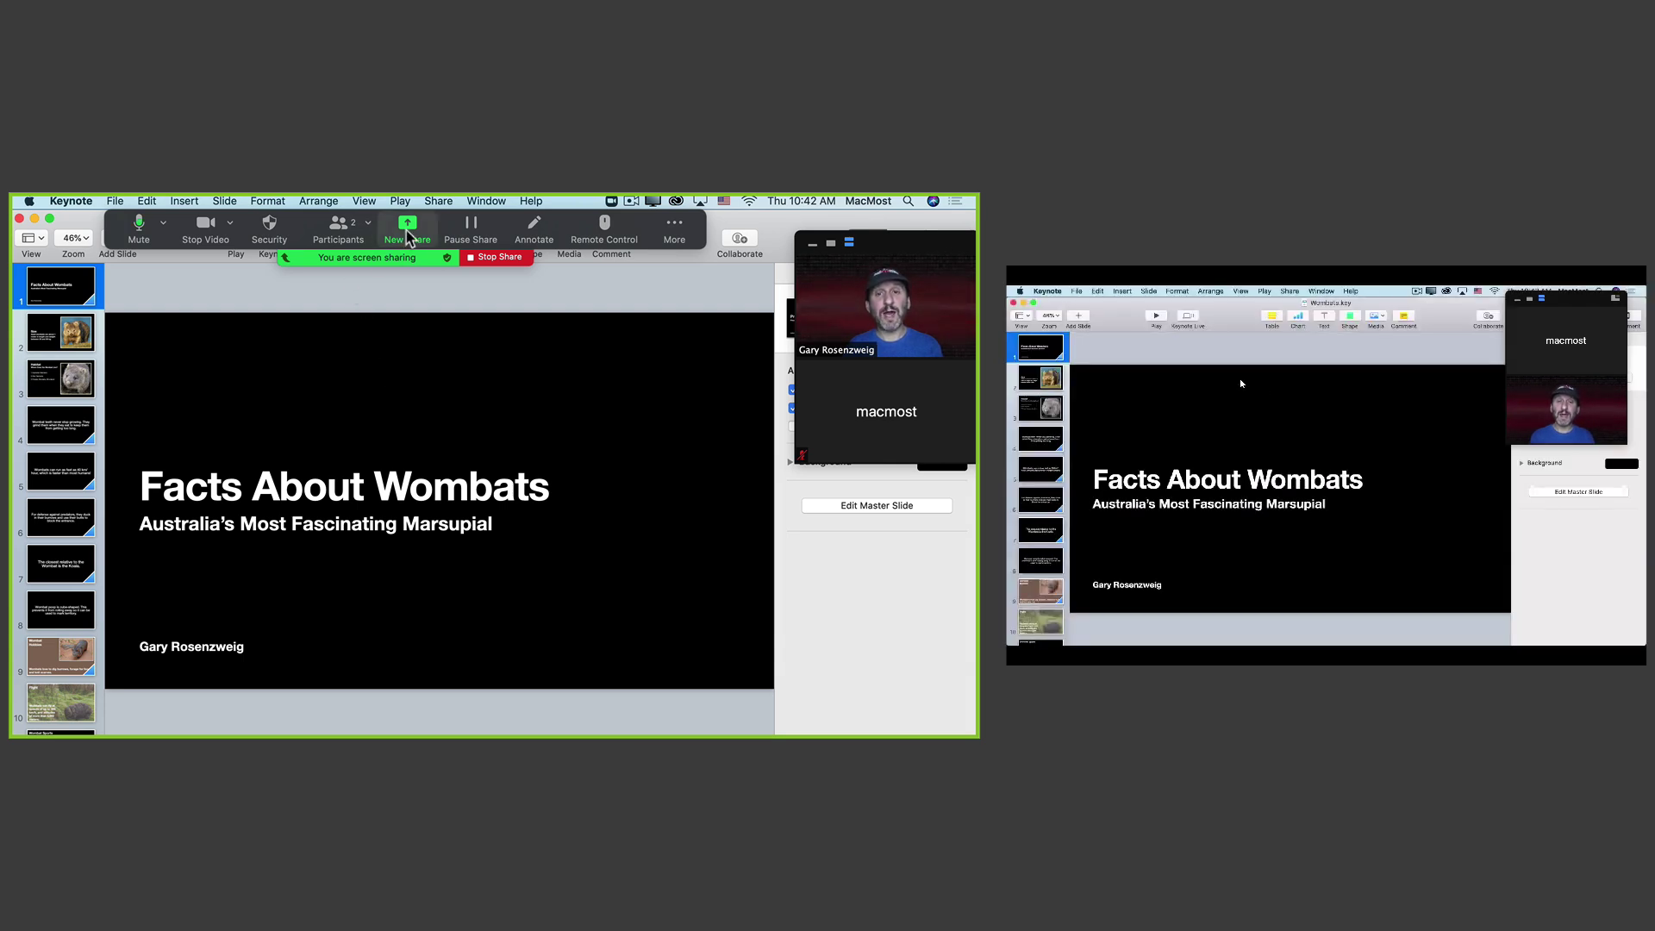
Stop sharing and play the Wombats slideshow in a window
left_click(498, 257)
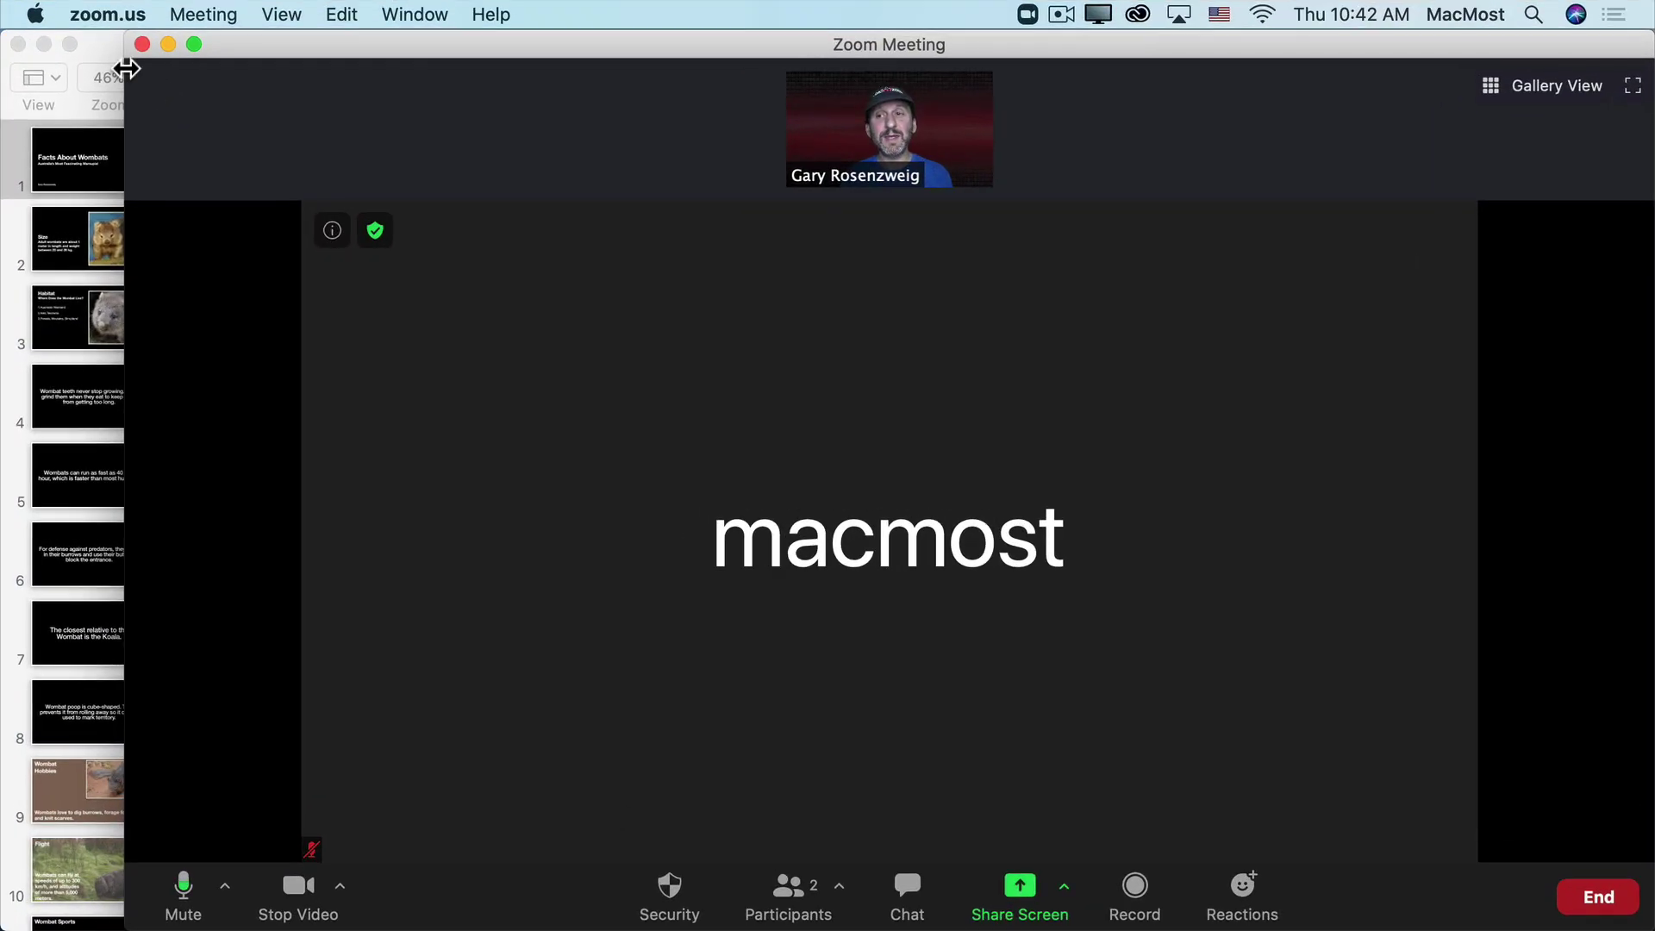
left_click(91, 42)
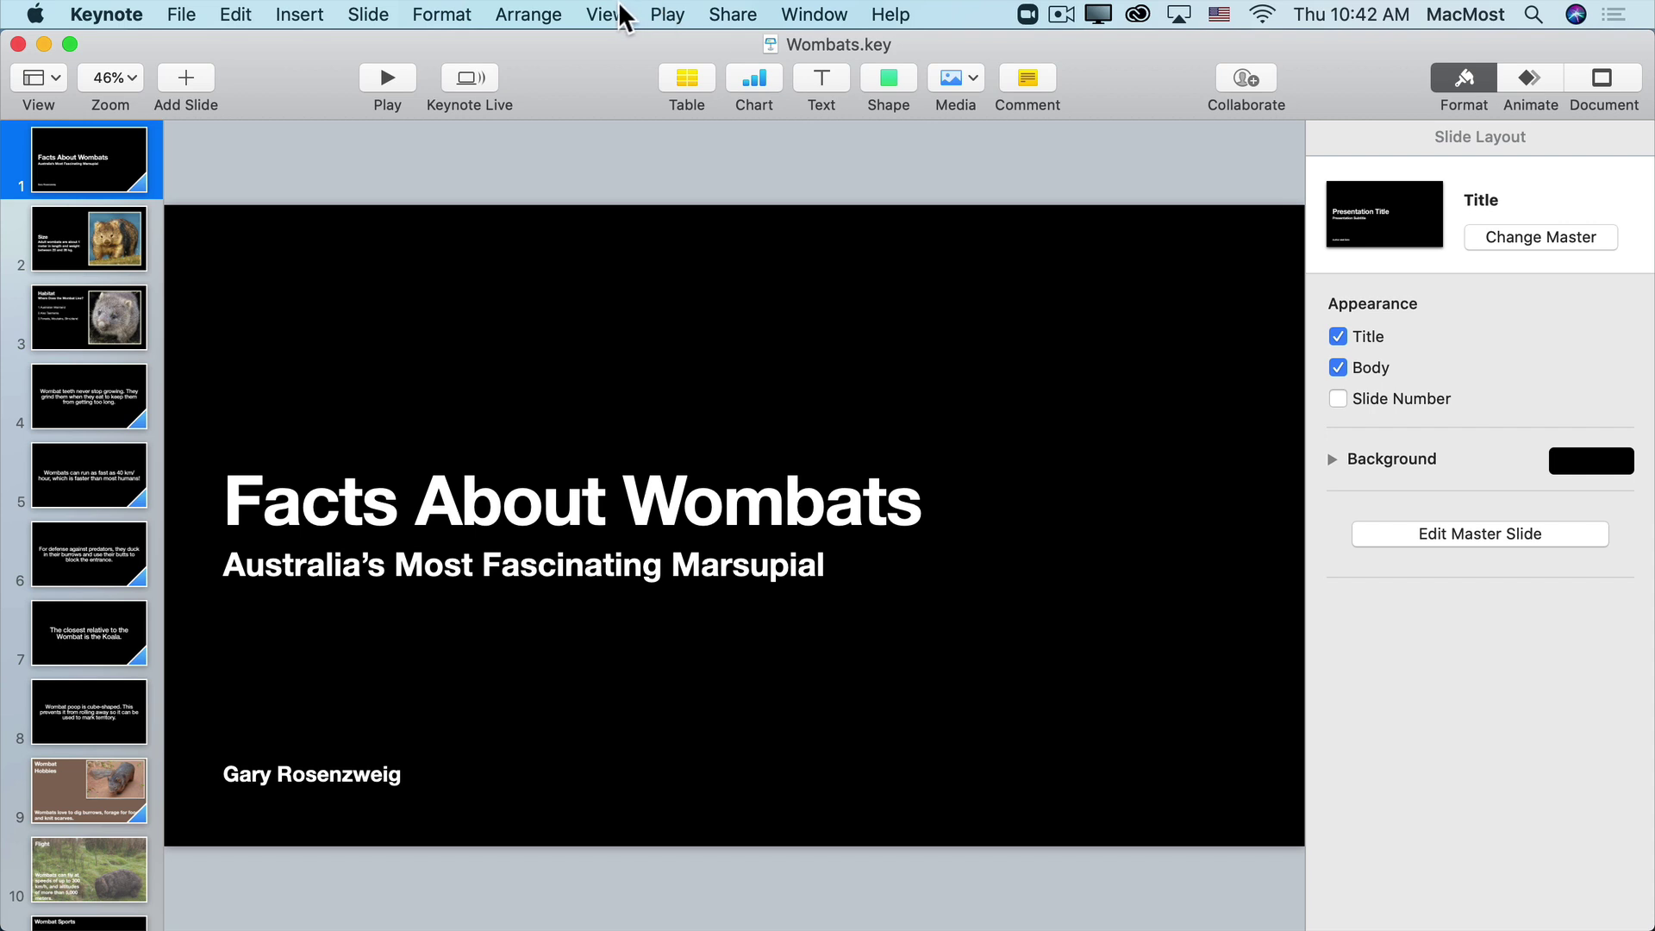
left_click(667, 16)
left_click(705, 70)
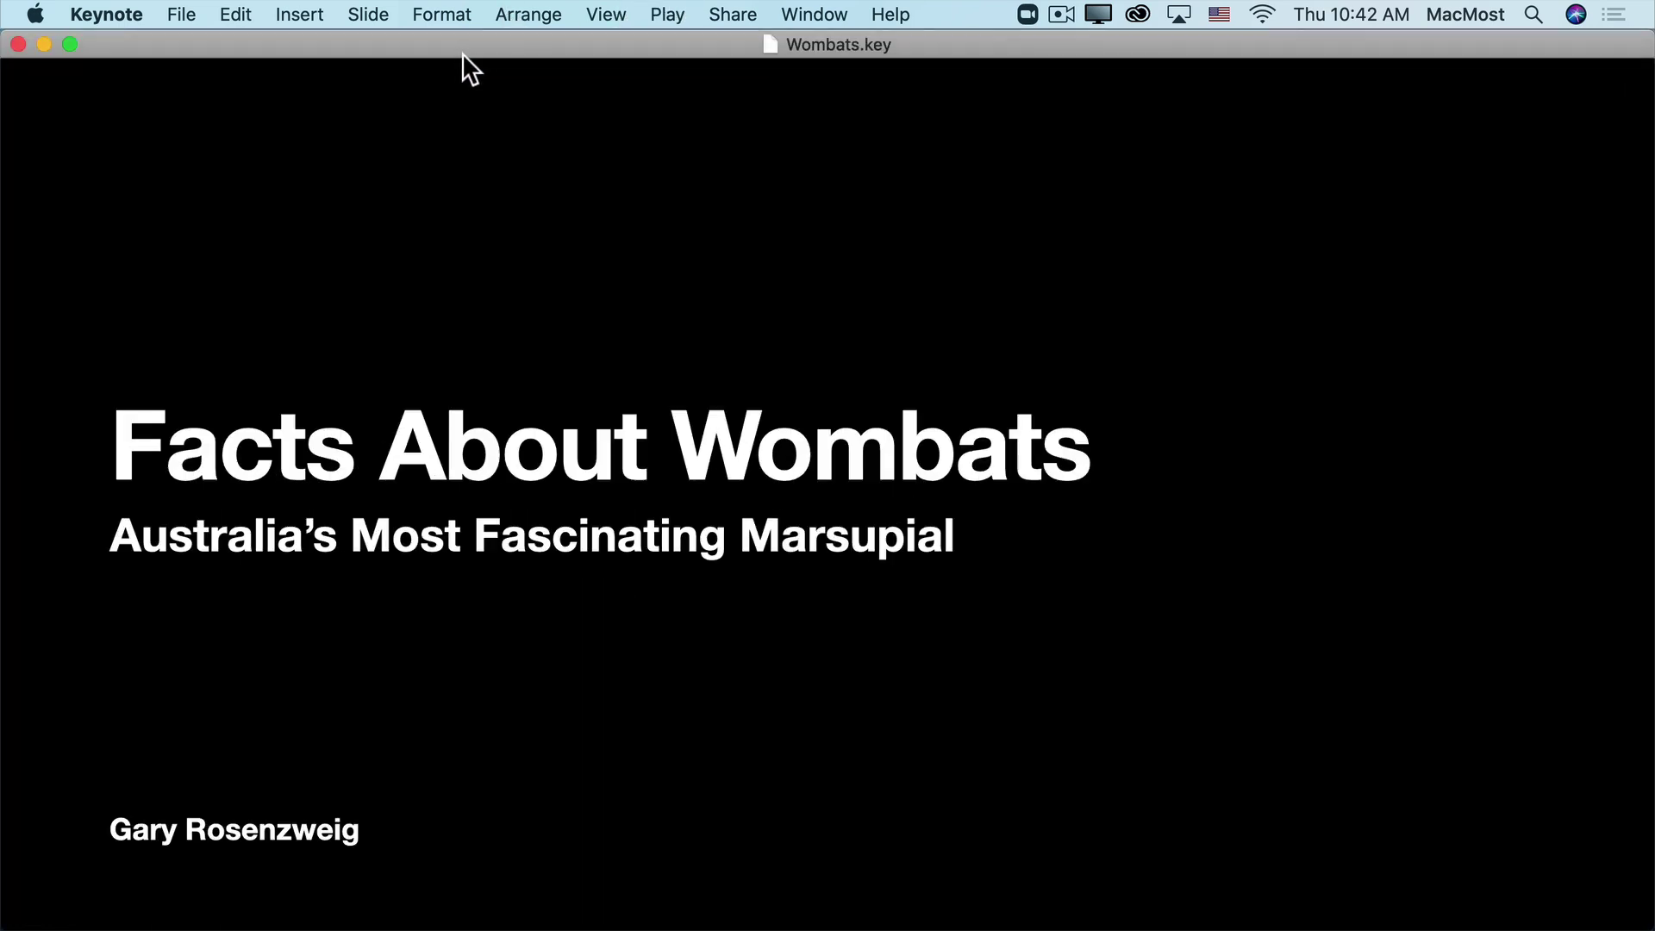
Shrink the slideshow window and bring the Zoom meeting to the front
left_click_drag(453, 46, 445, 47)
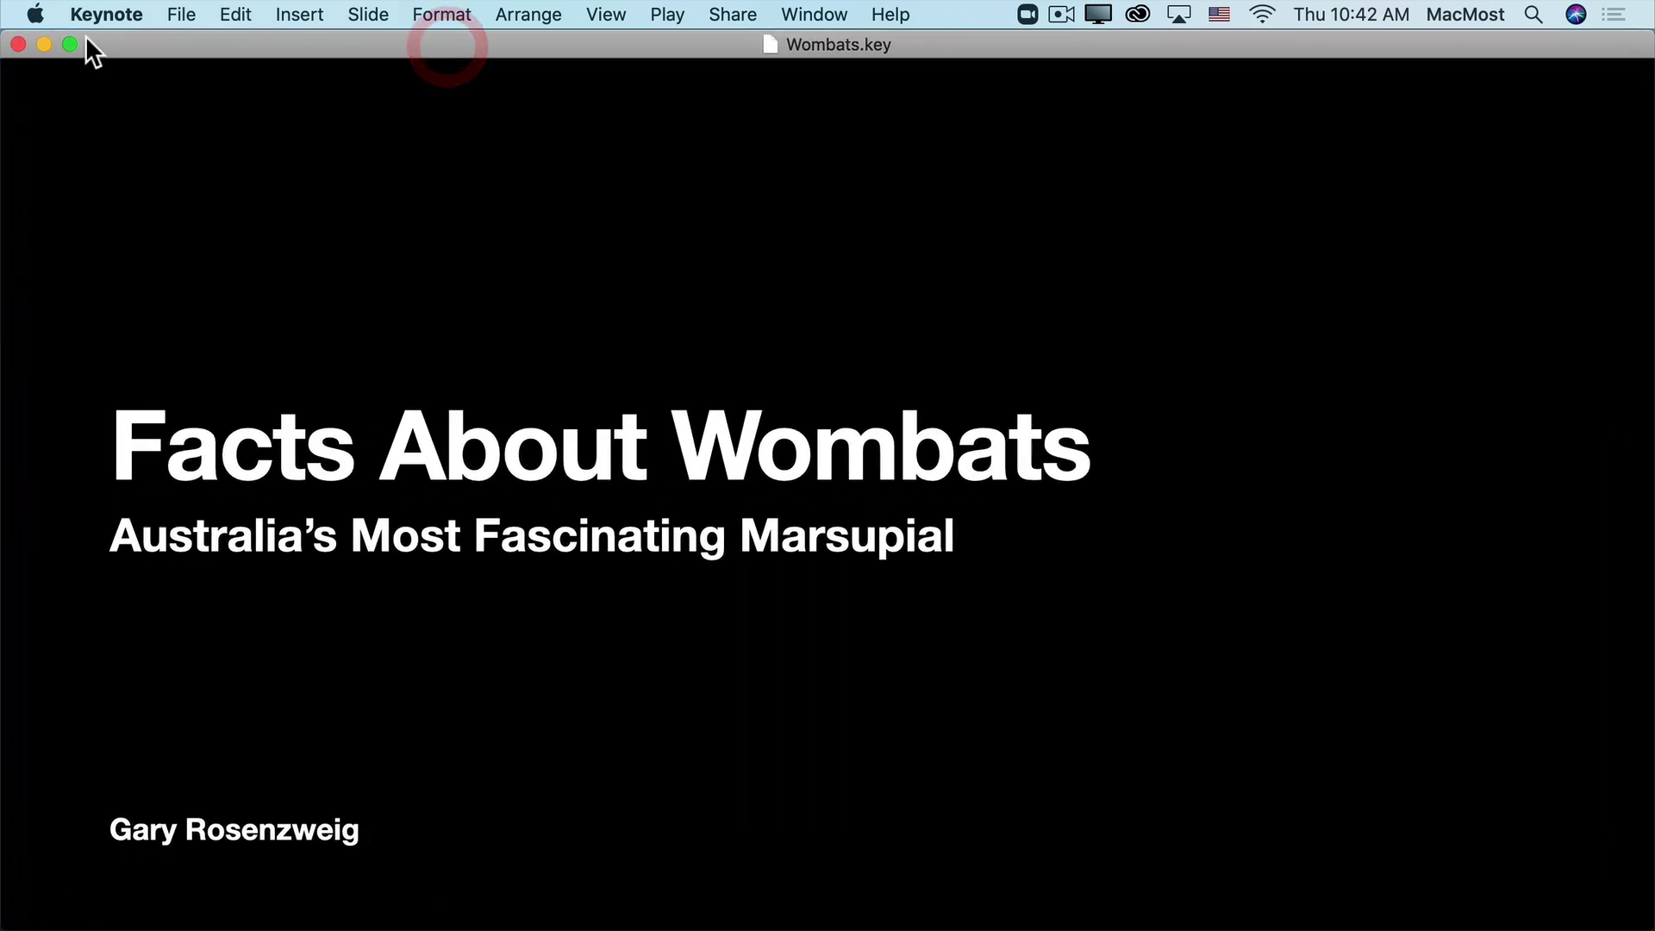
mouse_move(11, 40)
left_mouse_down()
mouse_move(278, 129)
mouse_move(263, 103)
left_mouse_up()
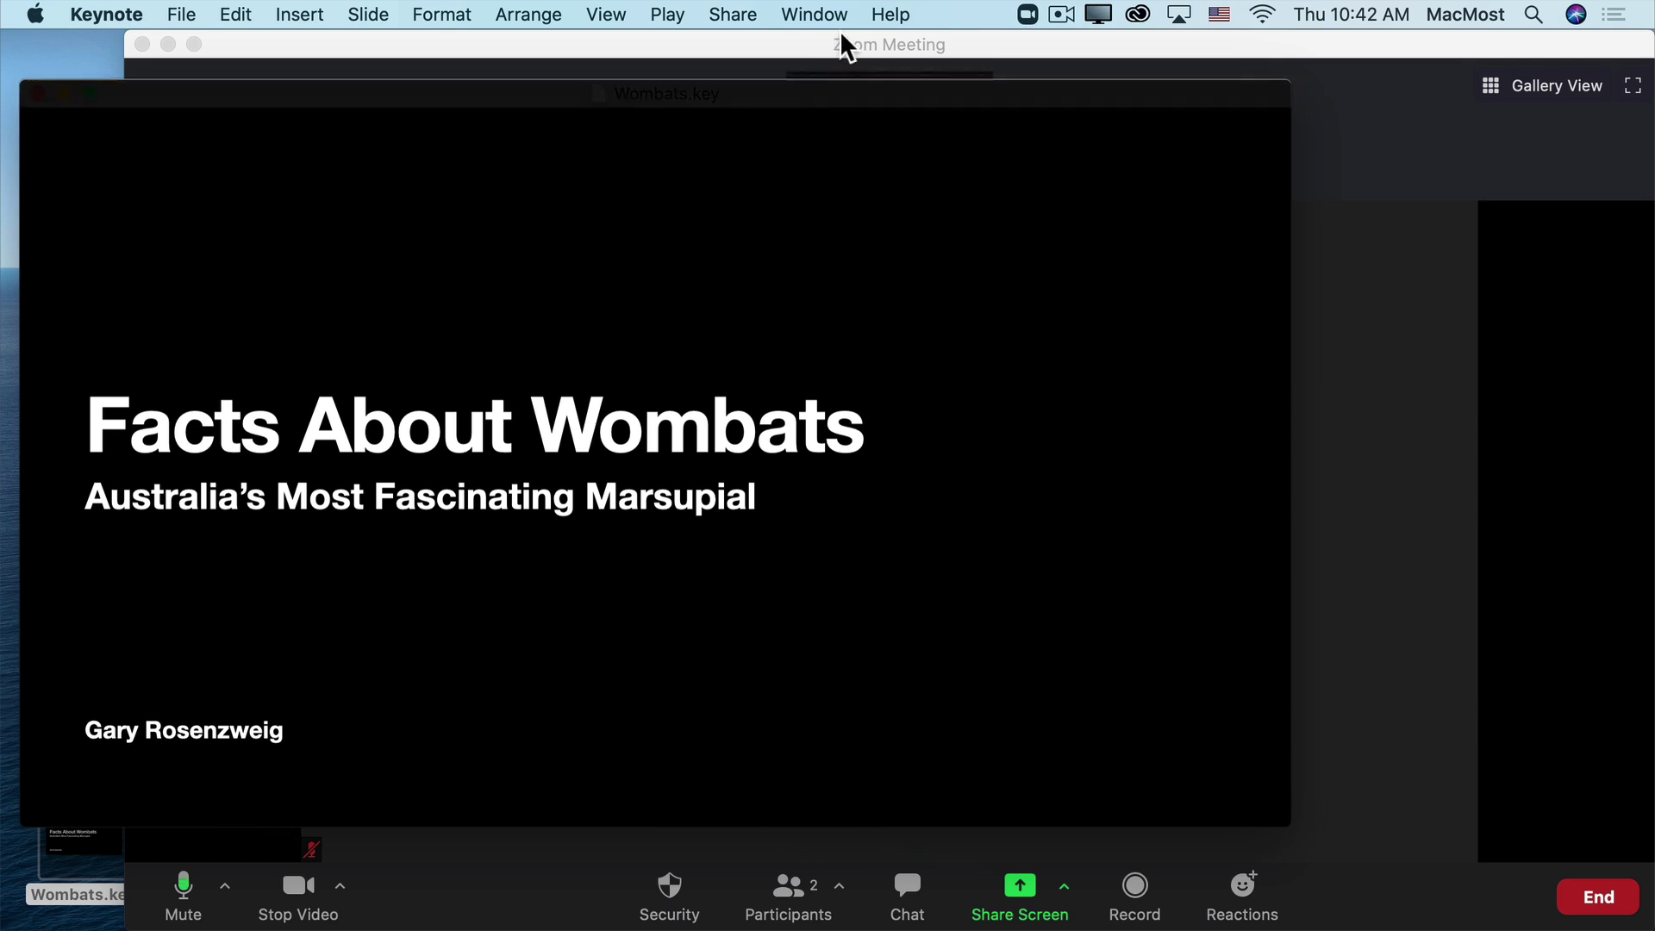
left_click(715, 91)
left_click(694, 52)
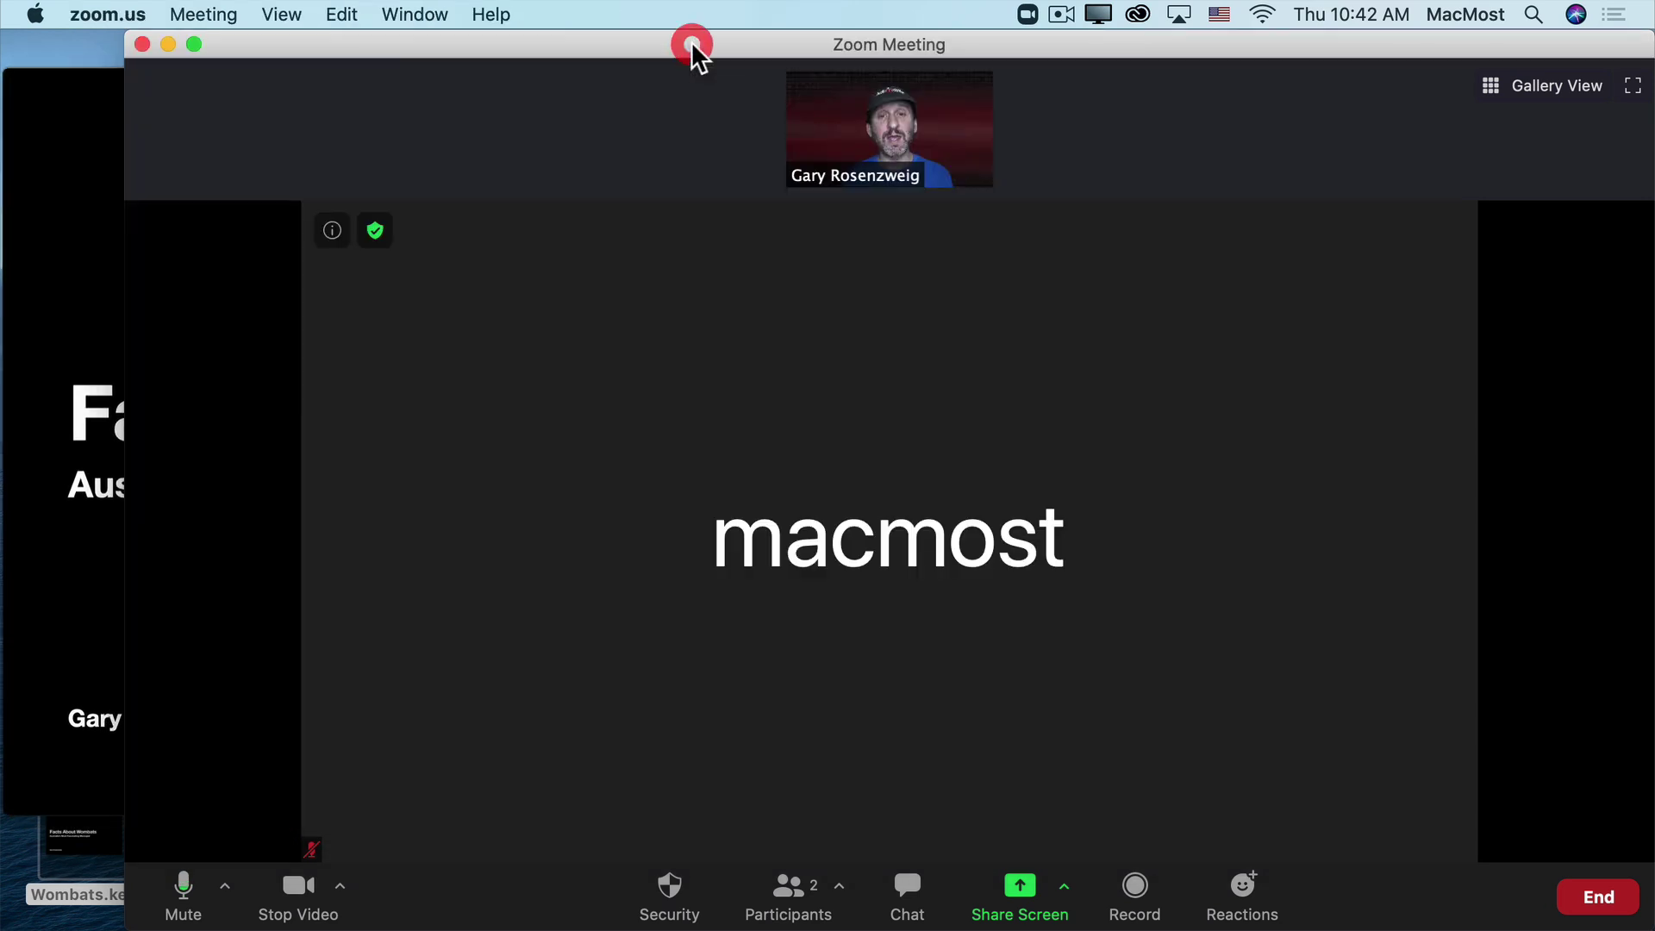
Share only the Wombats.key slideshow window in Zoom
left_click(1021, 887)
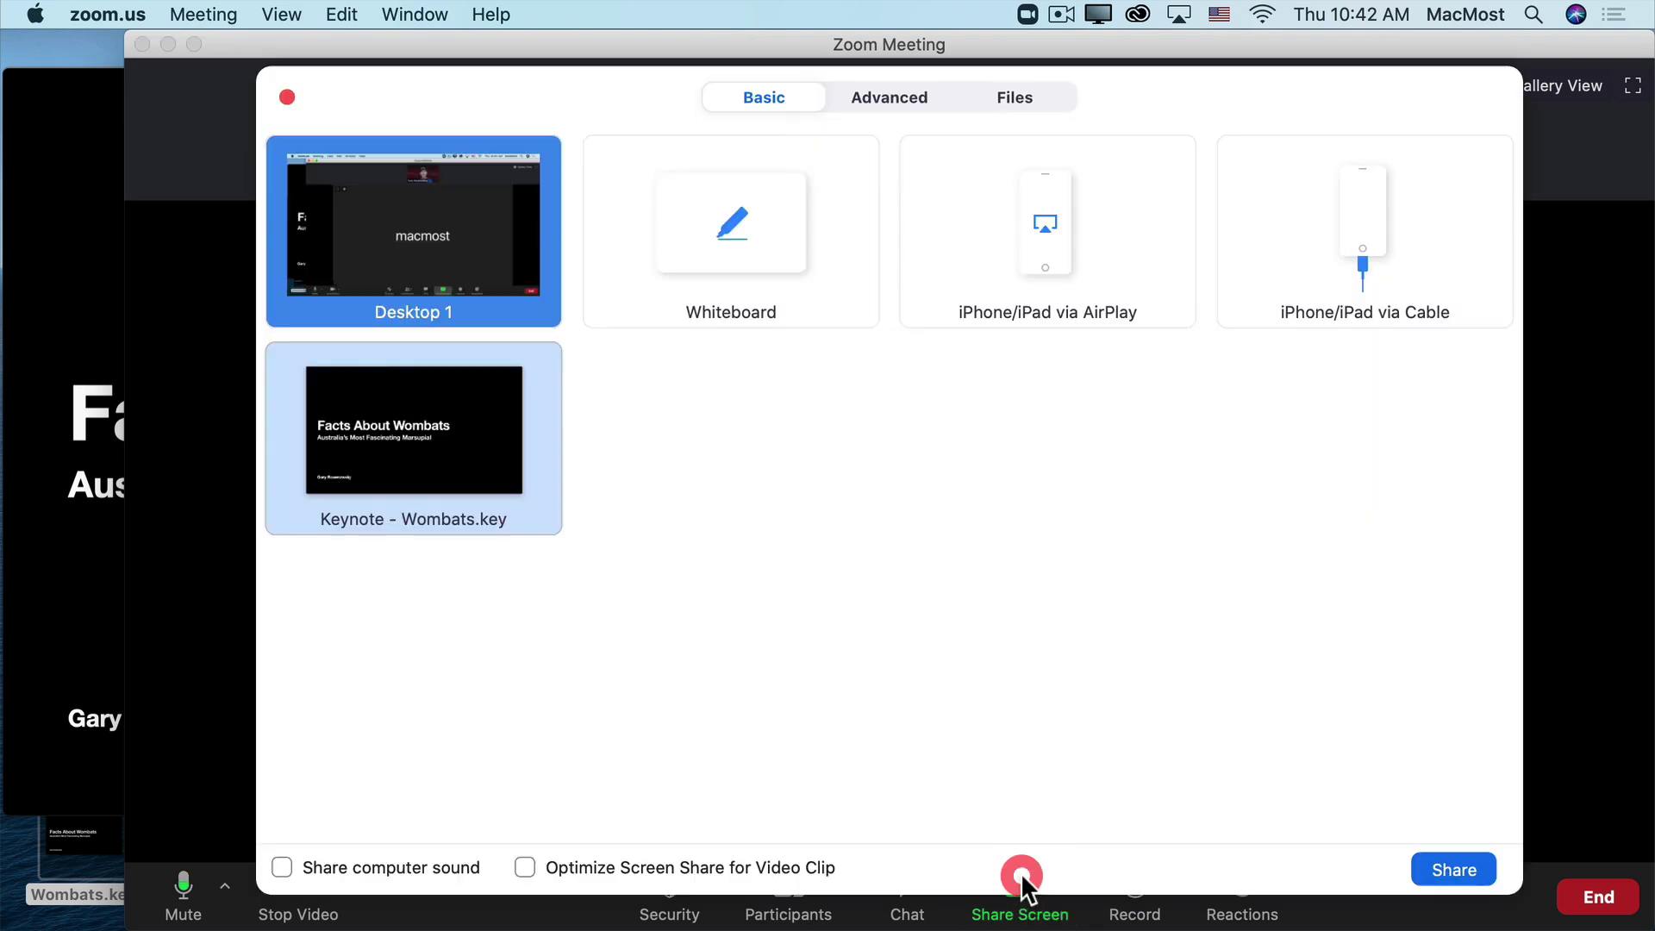
left_click(386, 434)
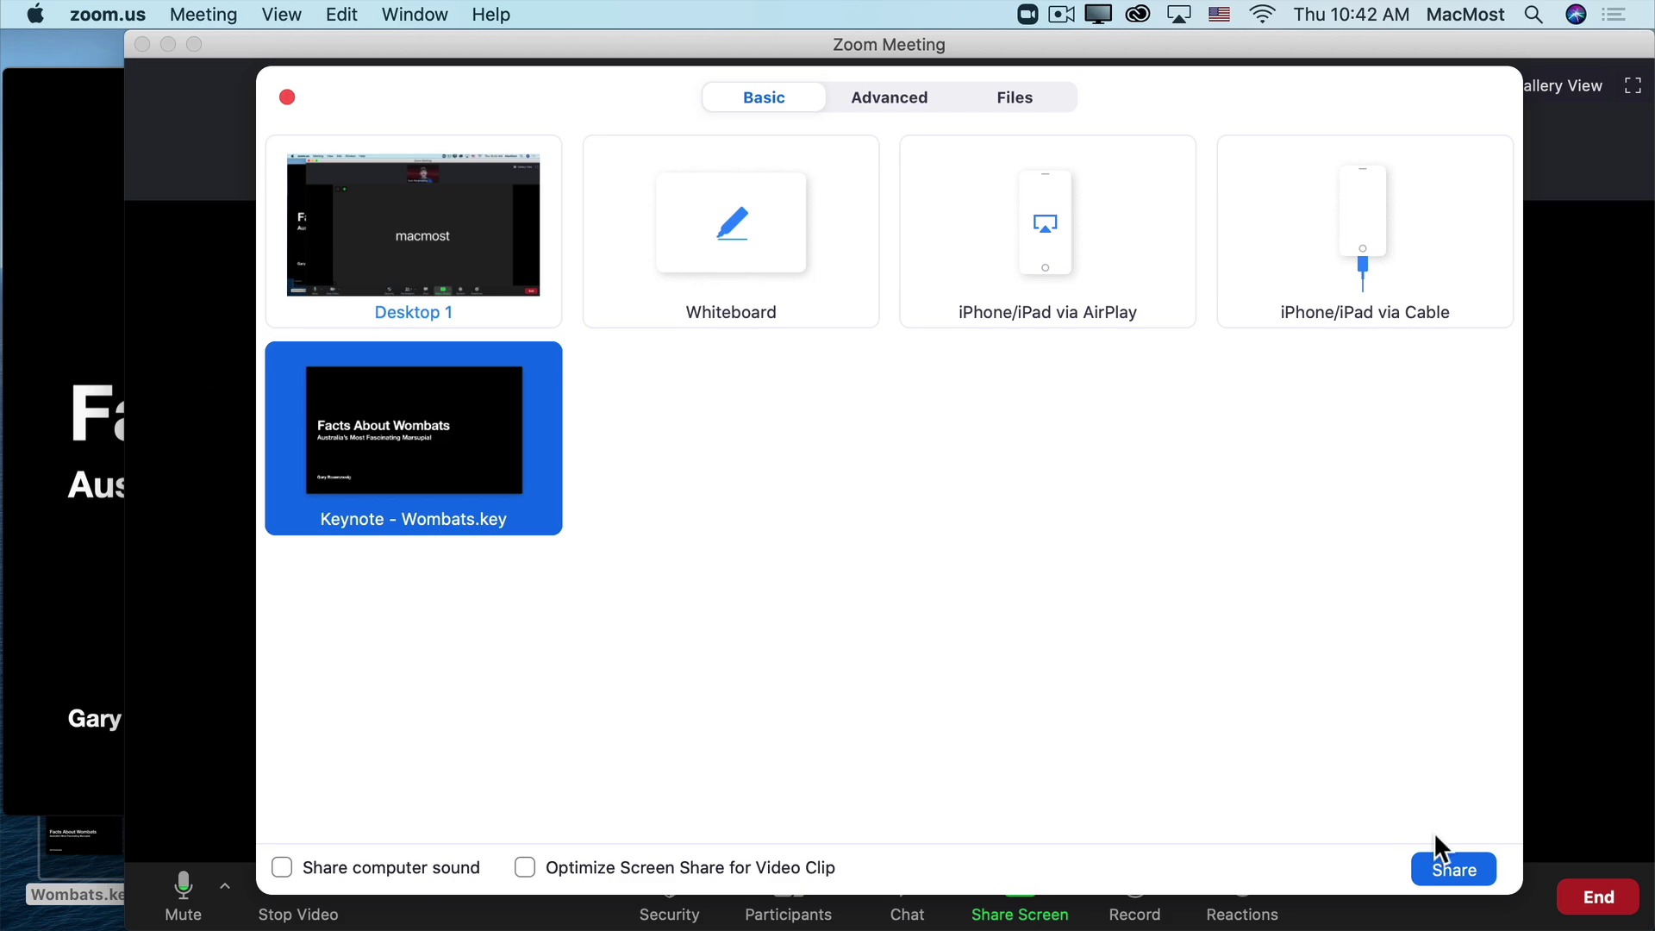
left_click(1456, 869)
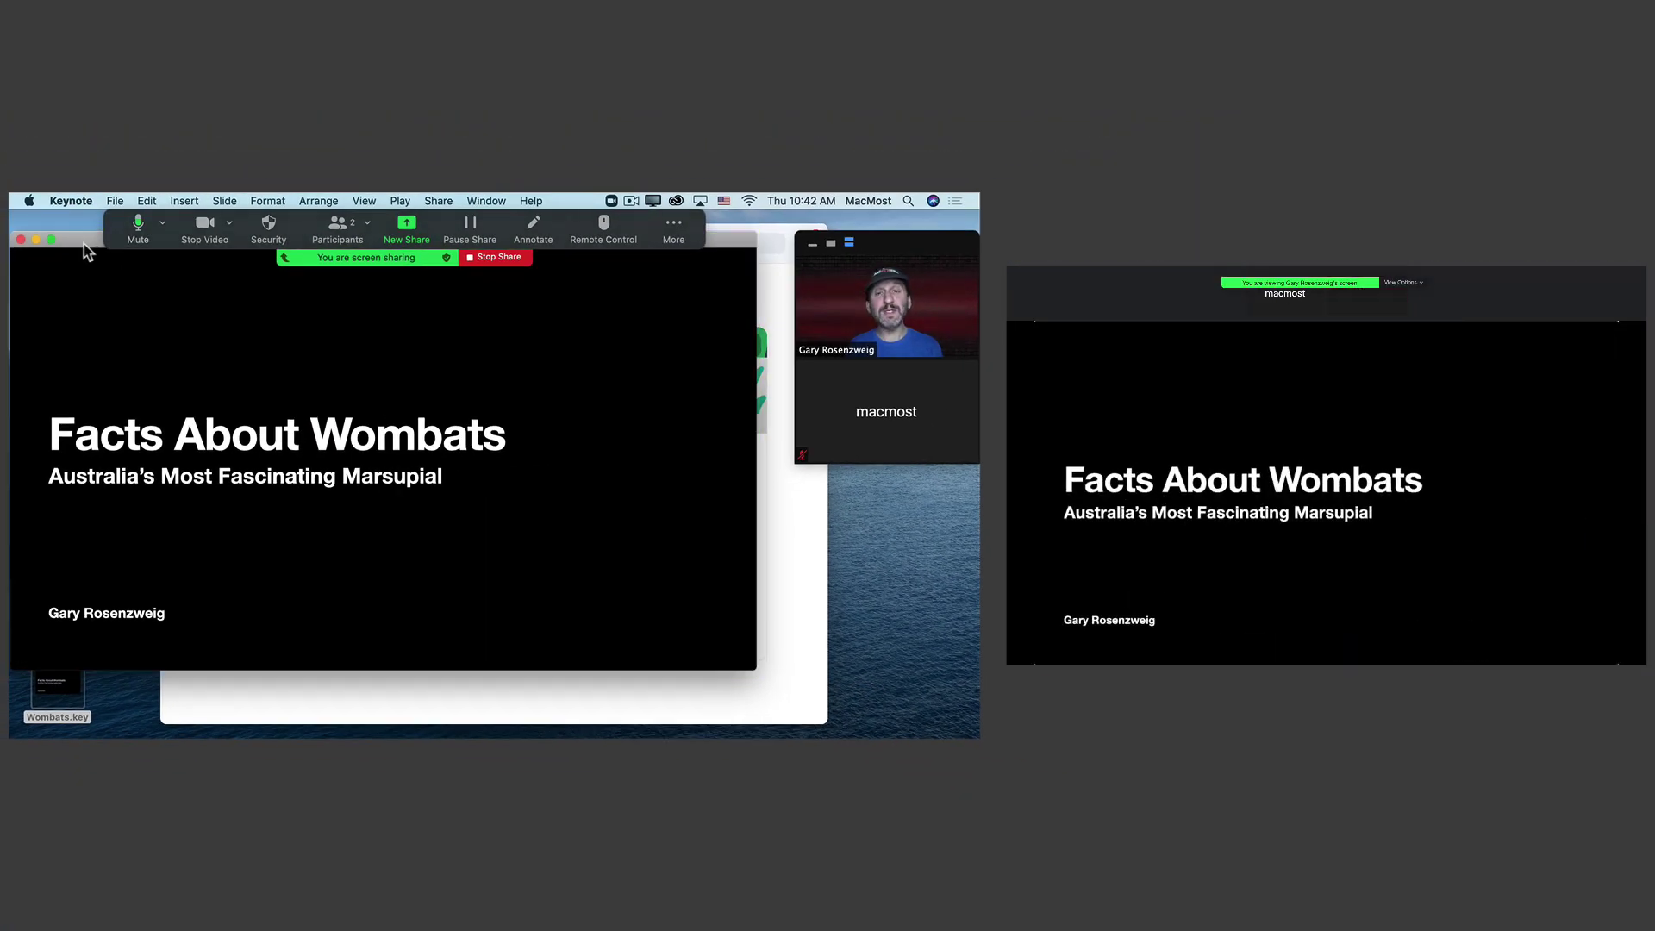
Take the slideshow out of full screen and resize and reposition its window
left_click(53, 242)
left_click_drag(120, 293, 124, 263)
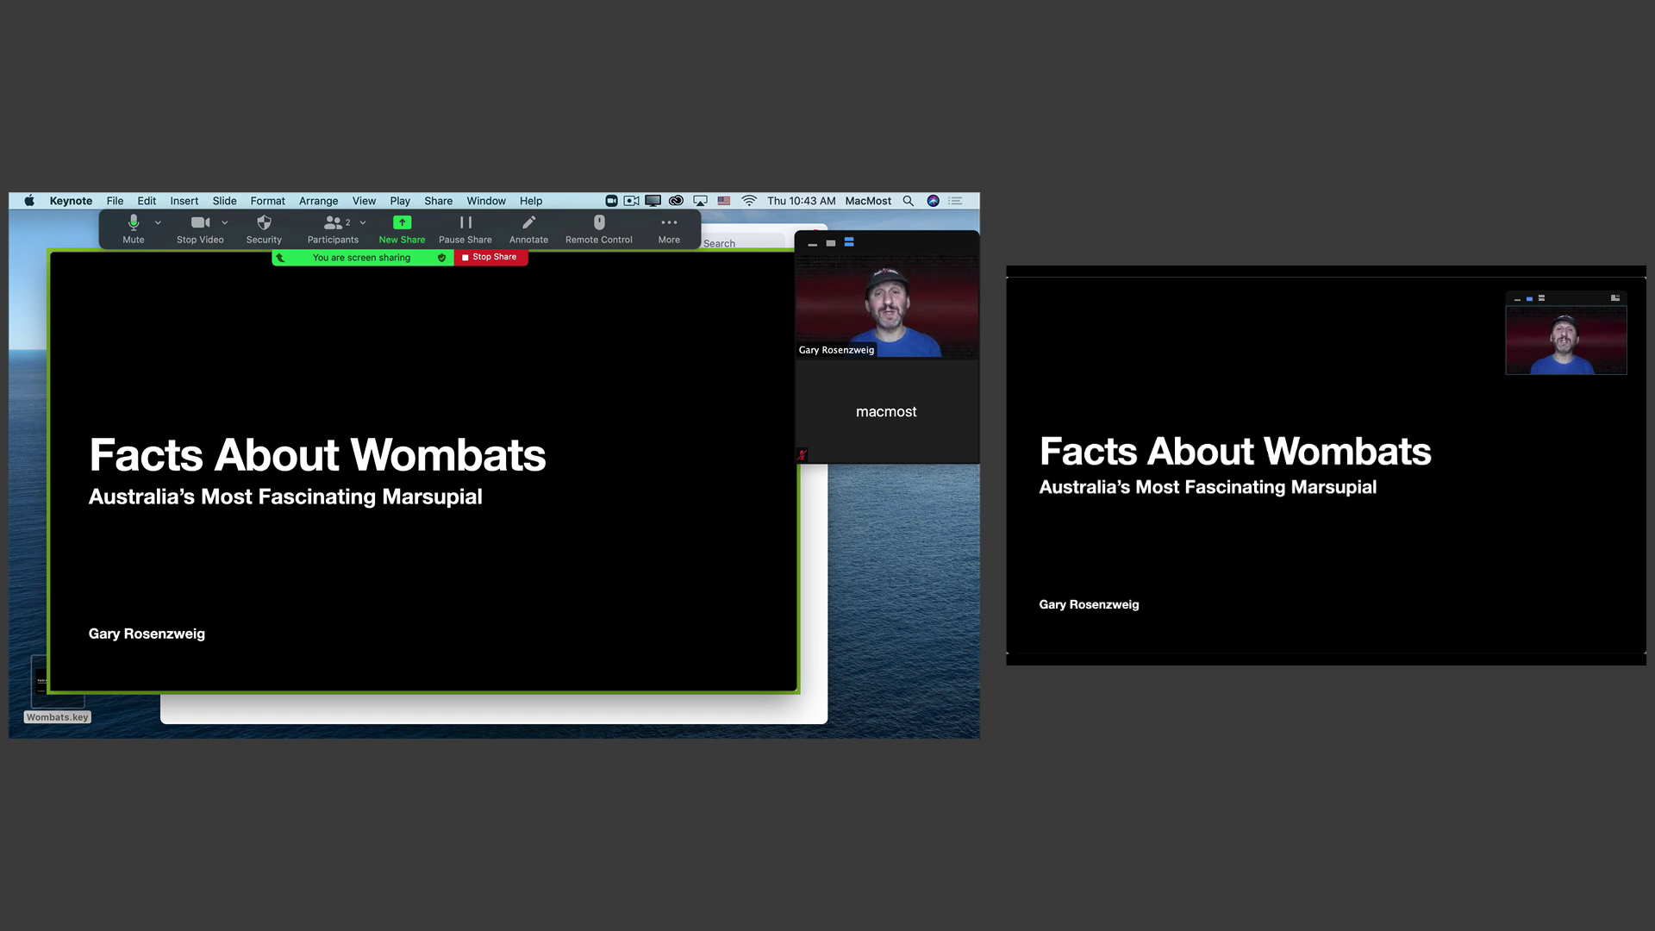
left_click_drag(797, 691, 473, 491)
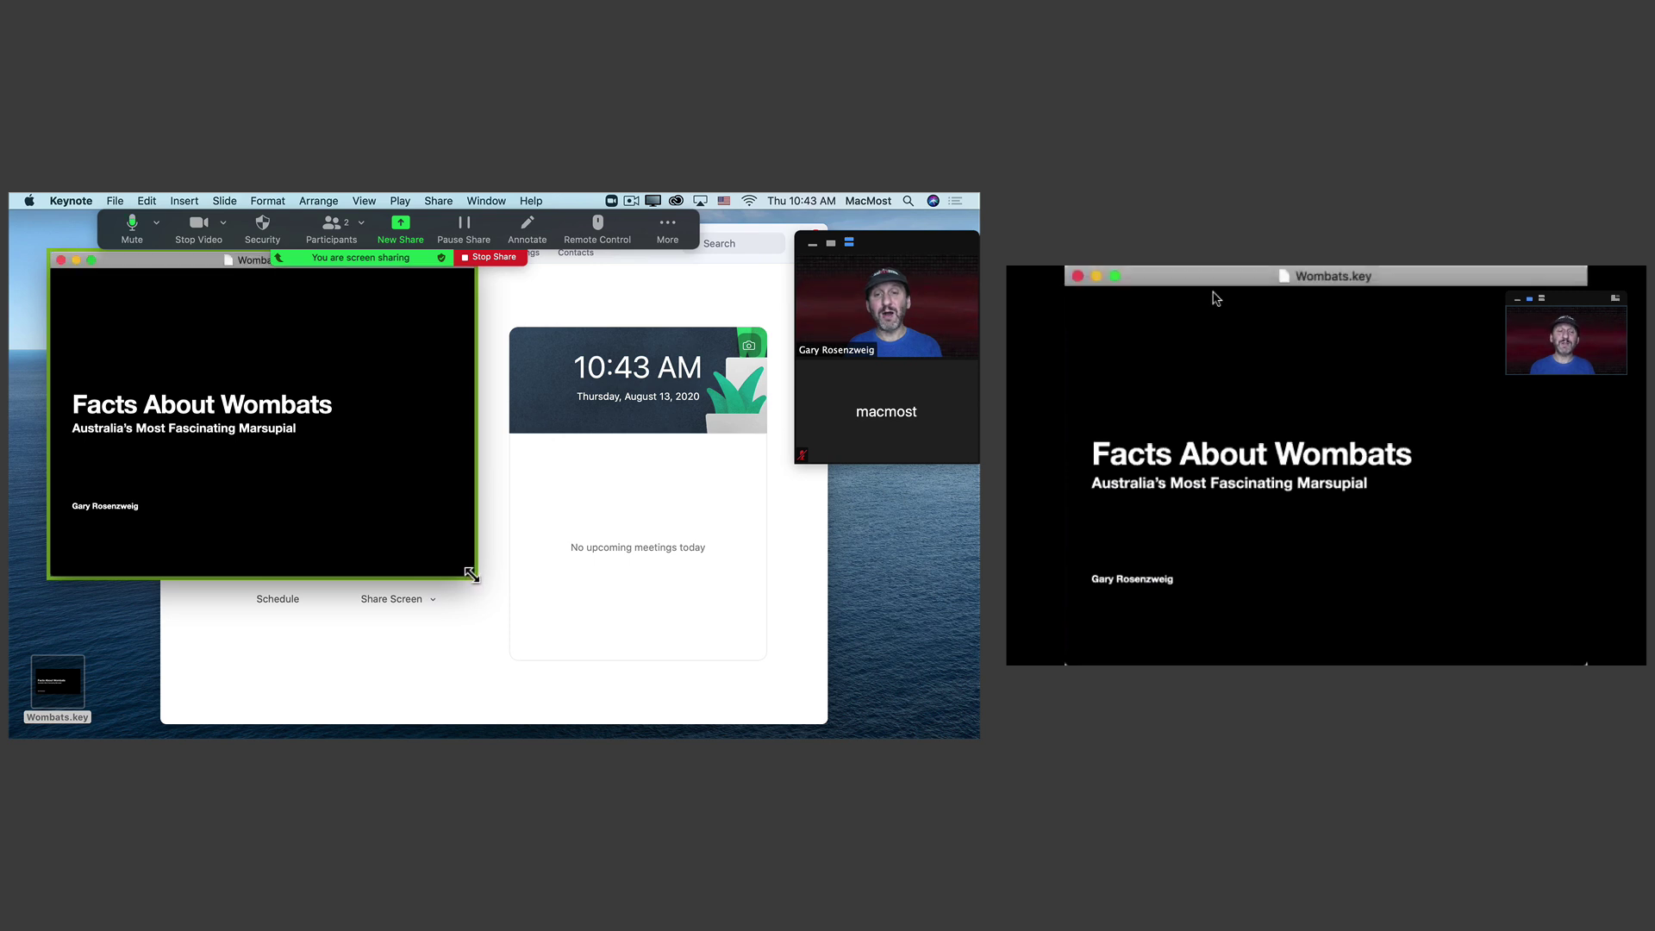
left_click_drag(471, 572, 846, 688)
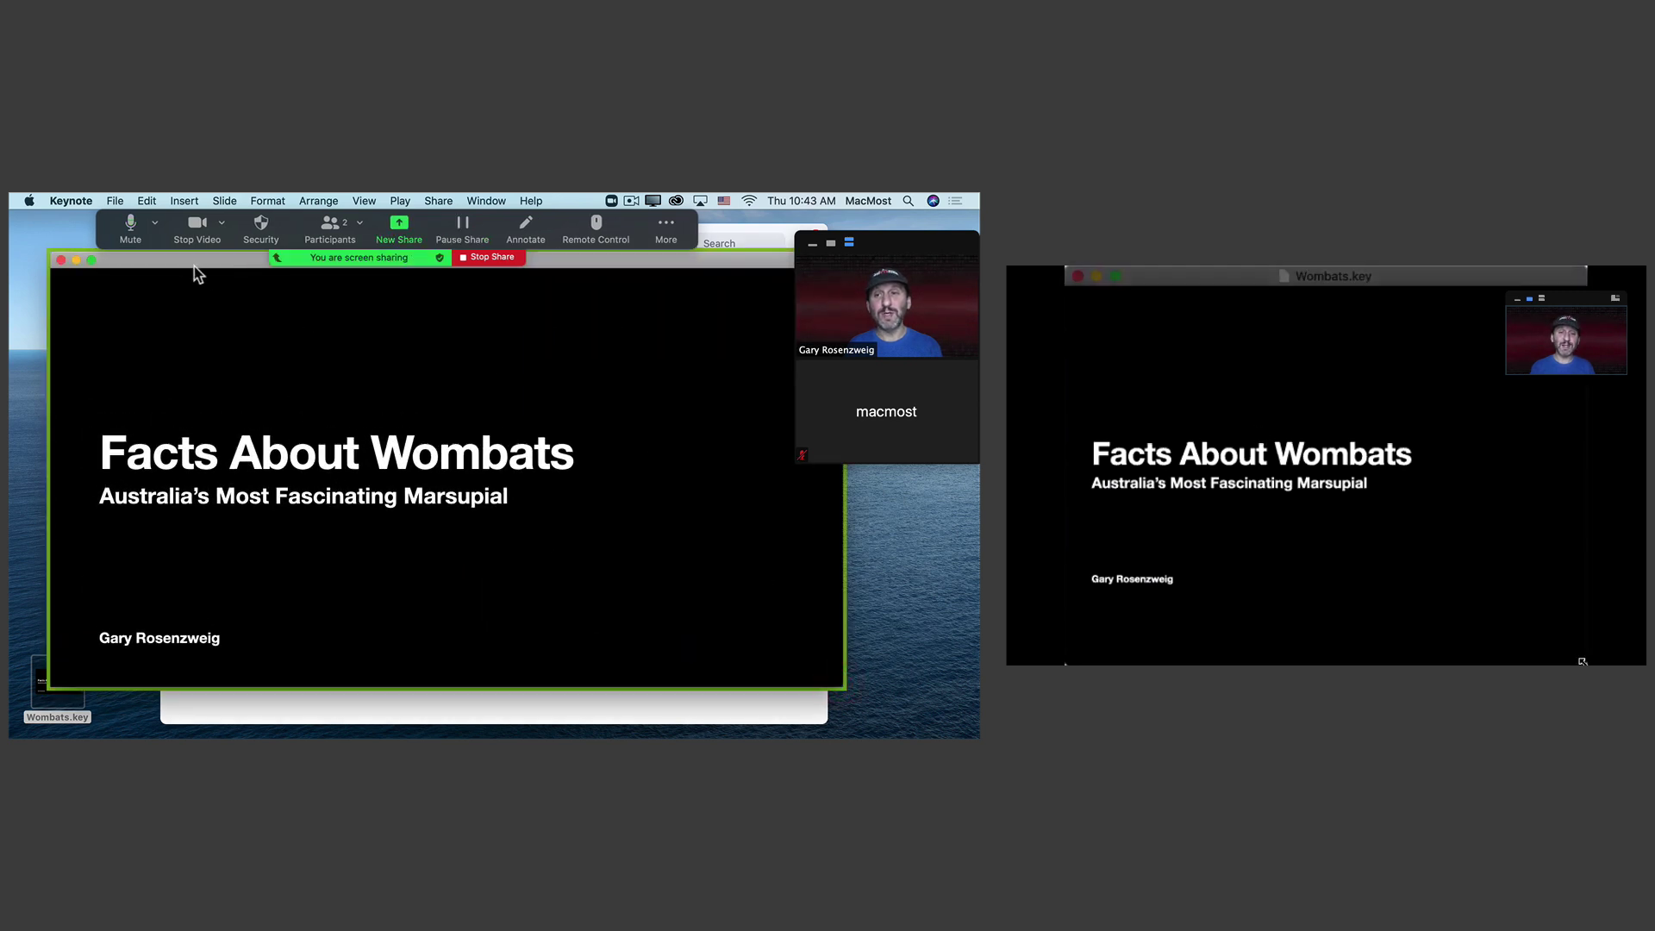
left_click_drag(195, 271, 698, 369)
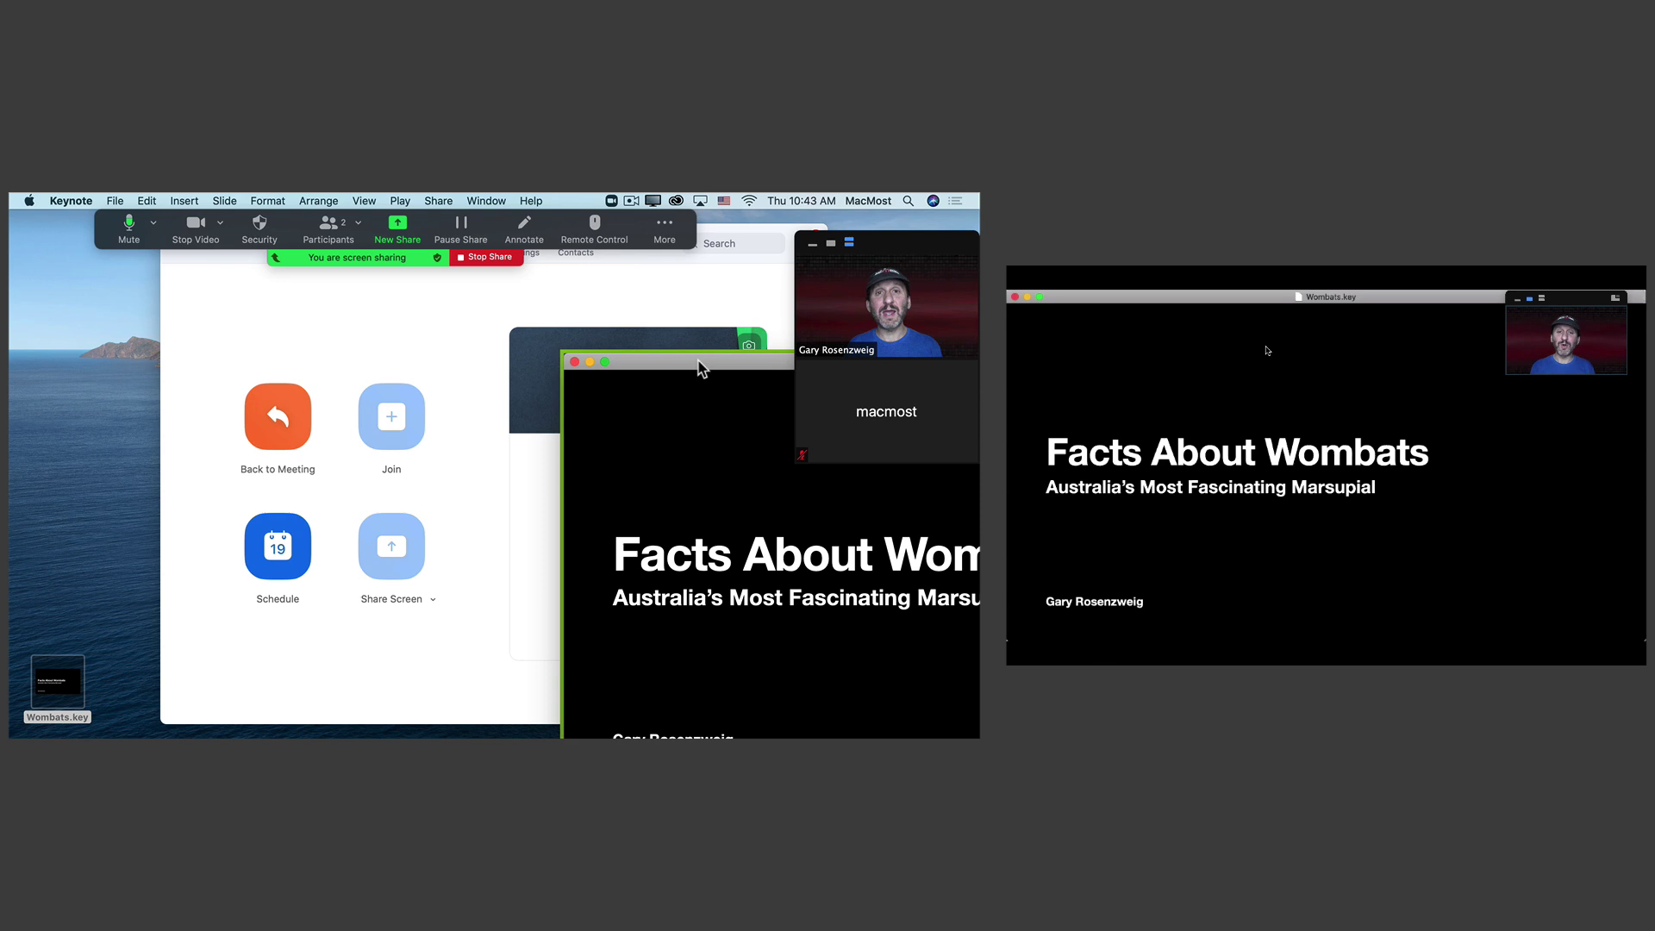
left_click_drag(698, 369, 181, 280)
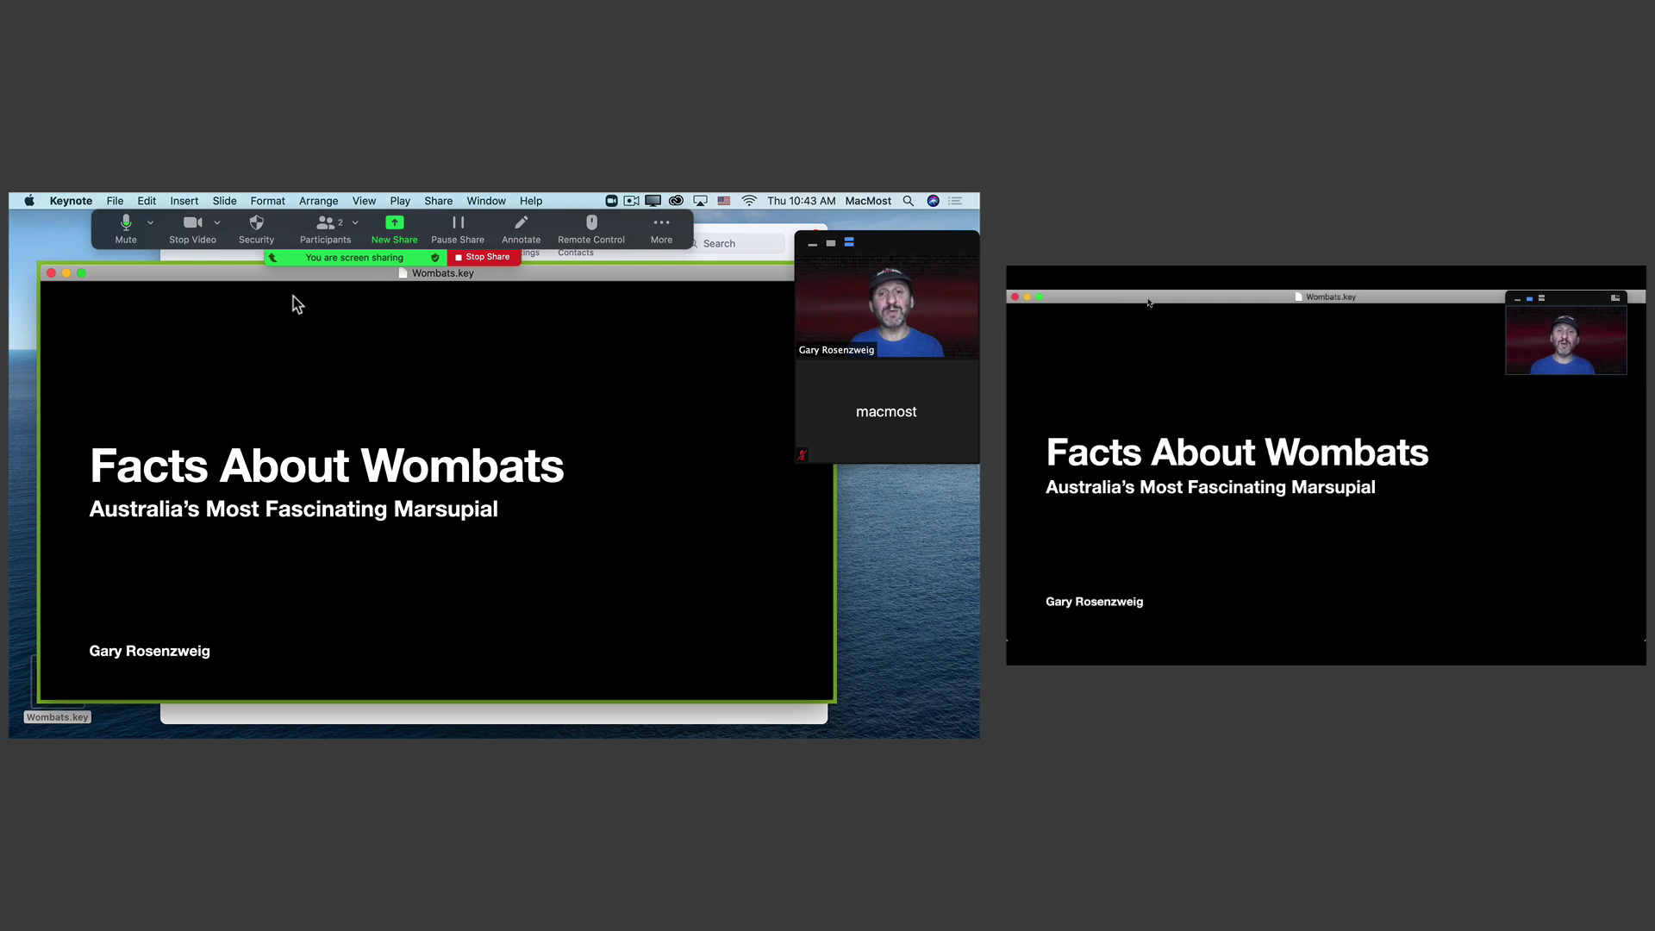
Advance through Size and Habitat to the wombat teeth slide, then stop sharing
left_click(319, 464)
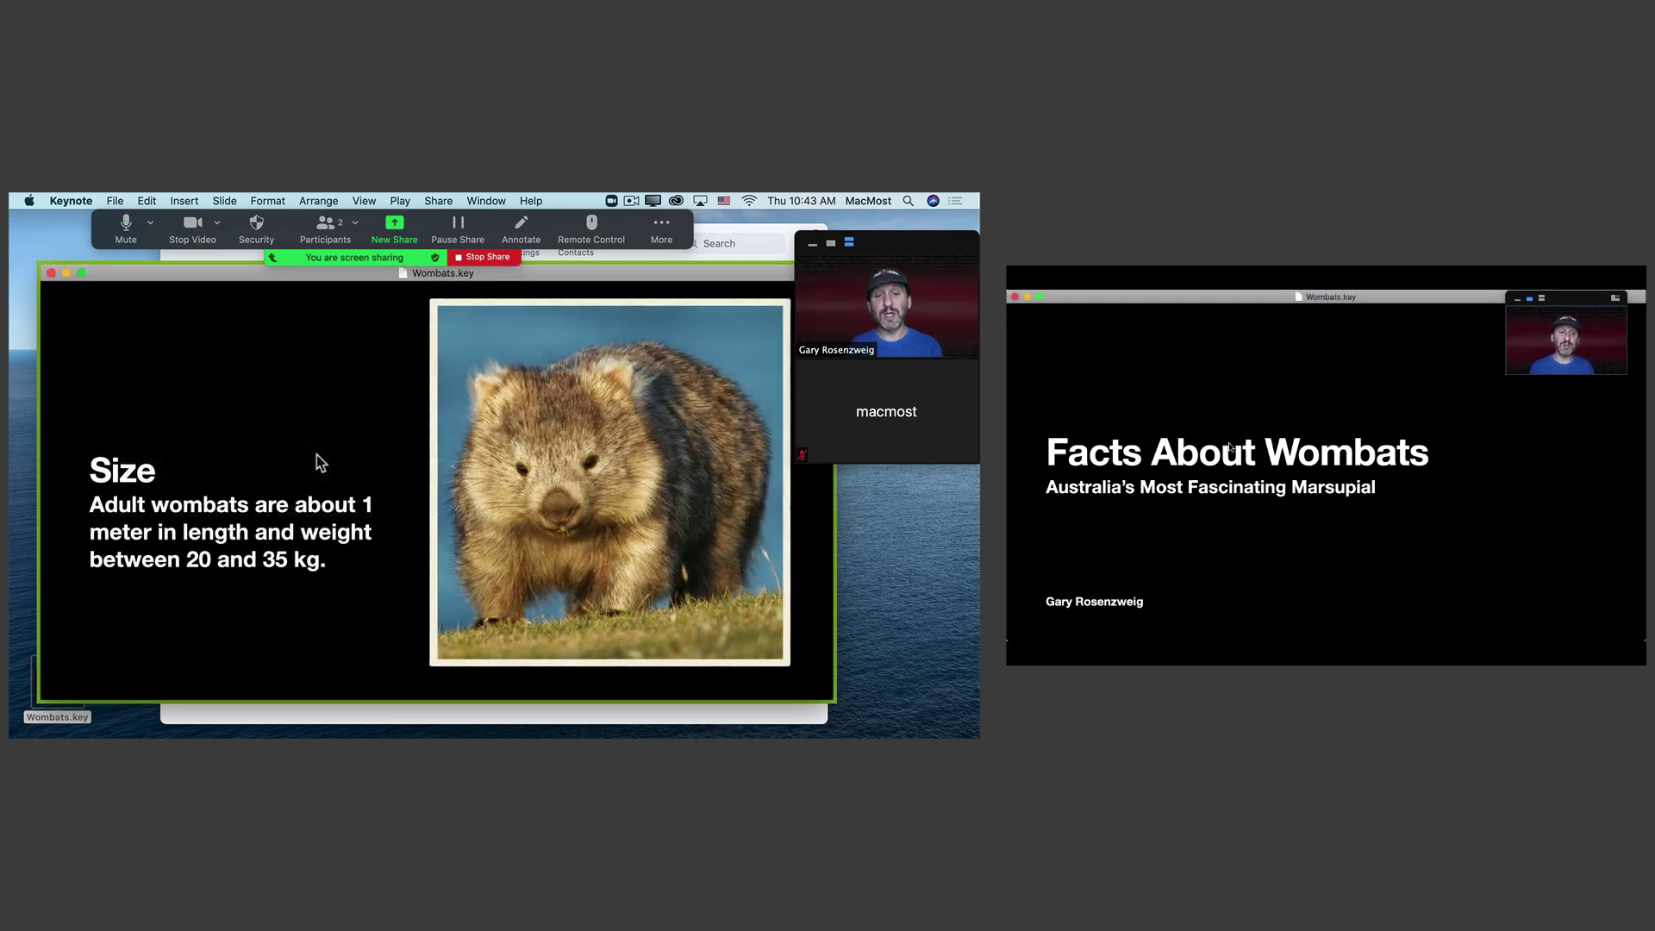
key("Right")
left_click(318, 465)
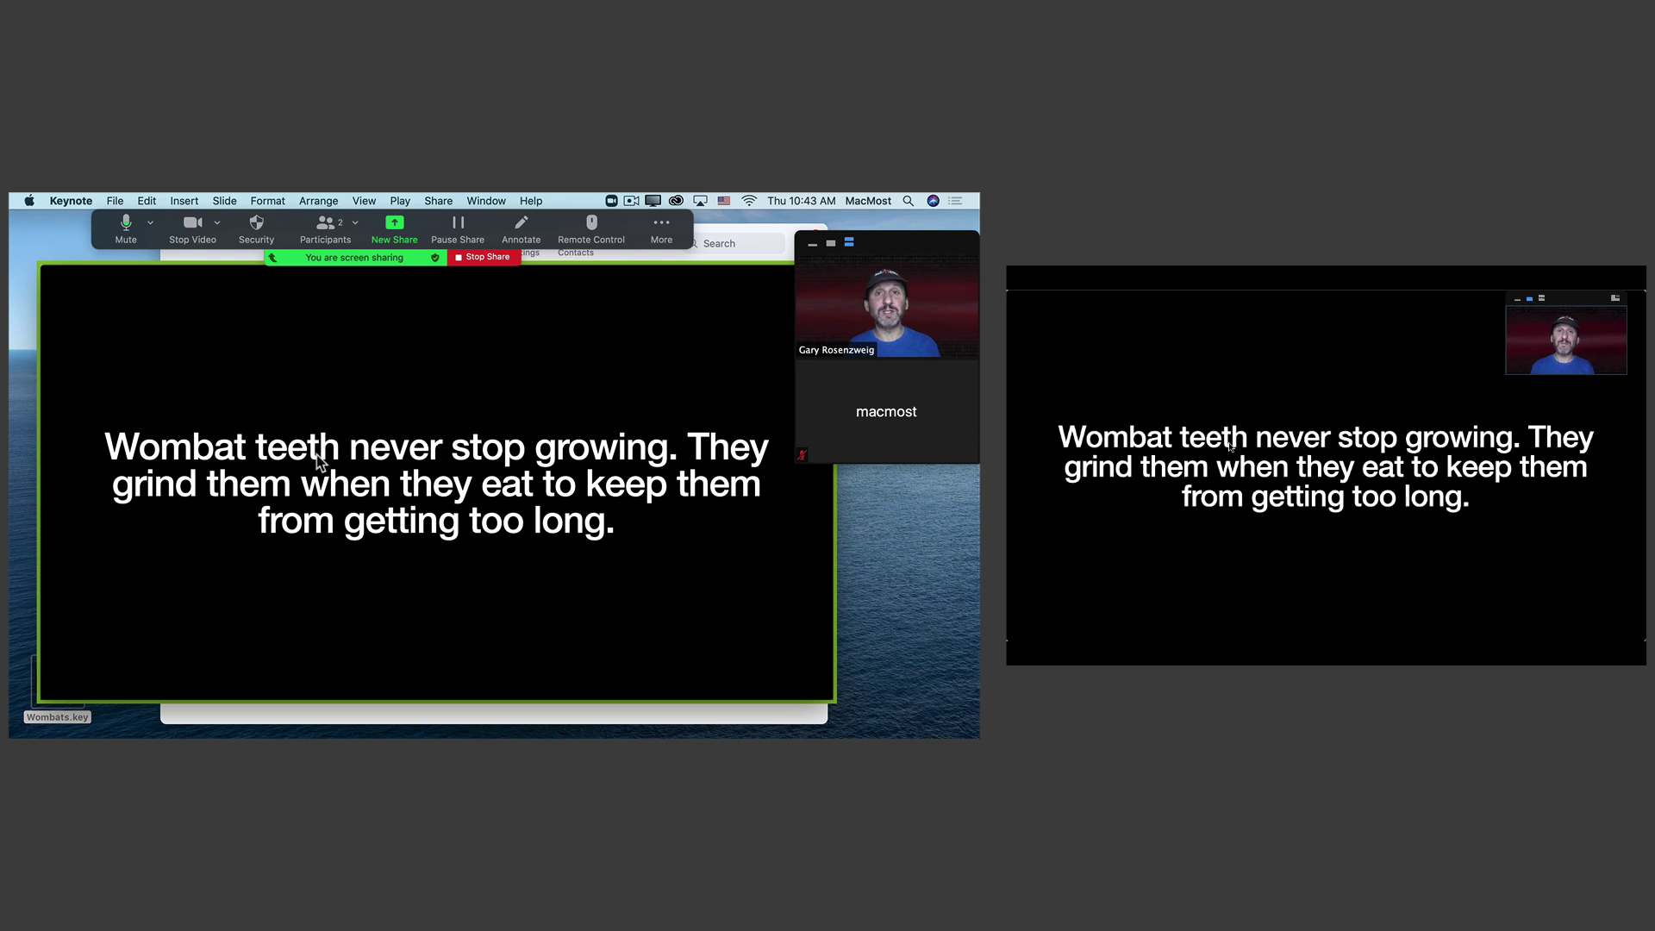
left_click(483, 257)
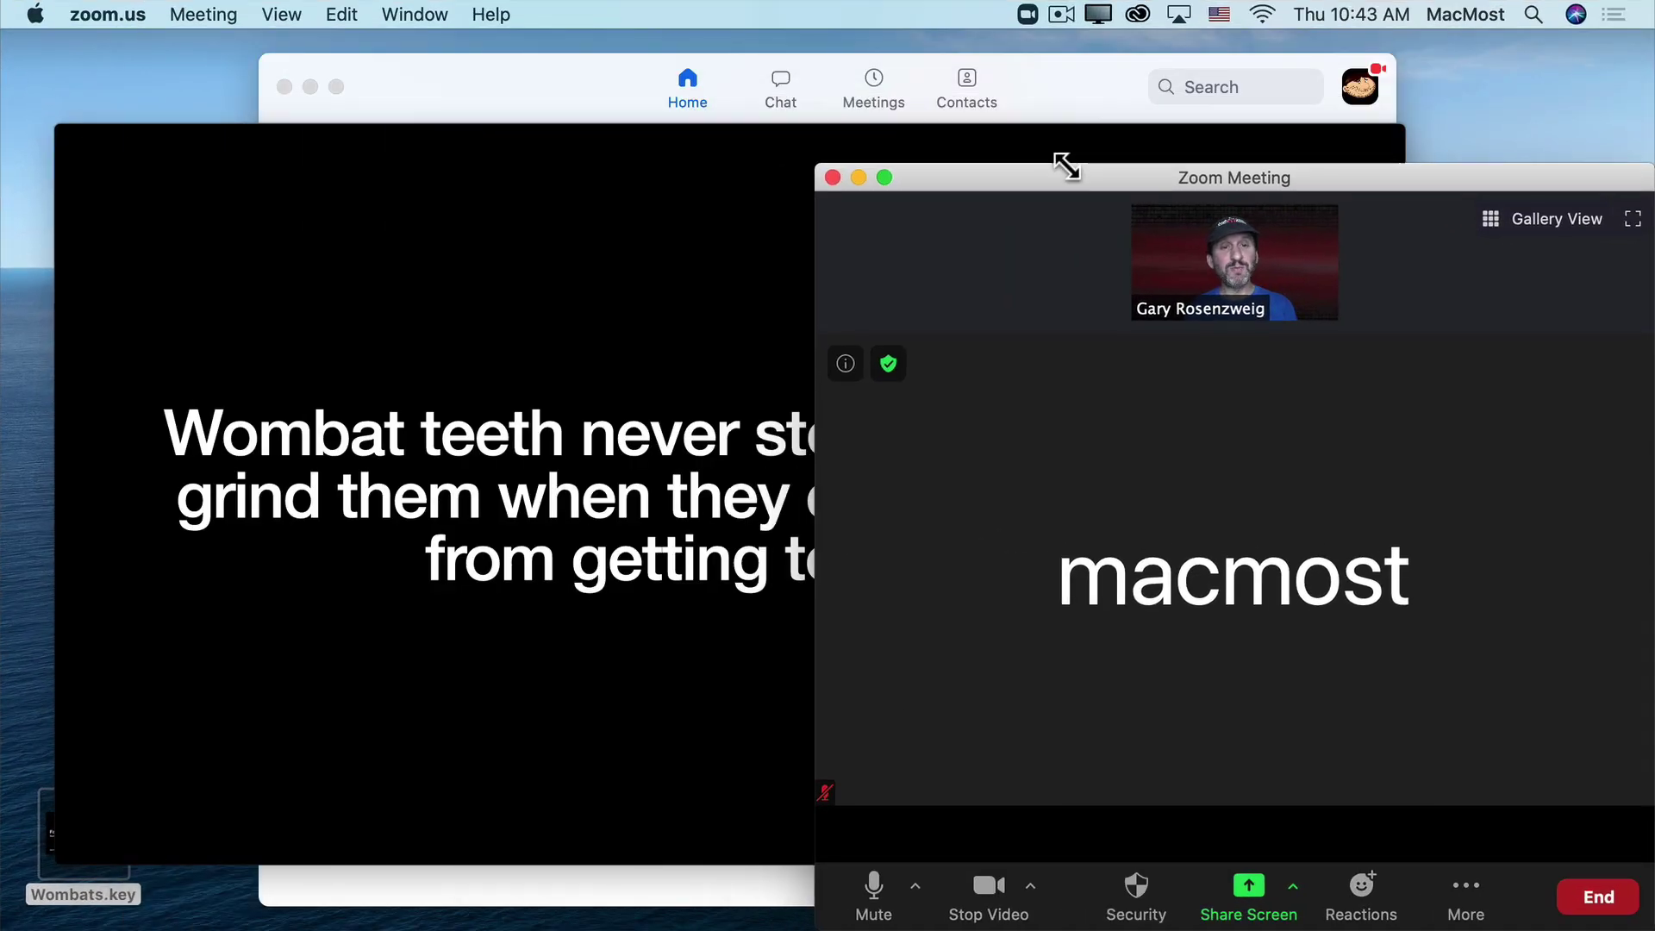
End the windowed slideshow, reposition the presentation window, and start Keynote Live setup
left_click_drag(1064, 166, 1290, 245)
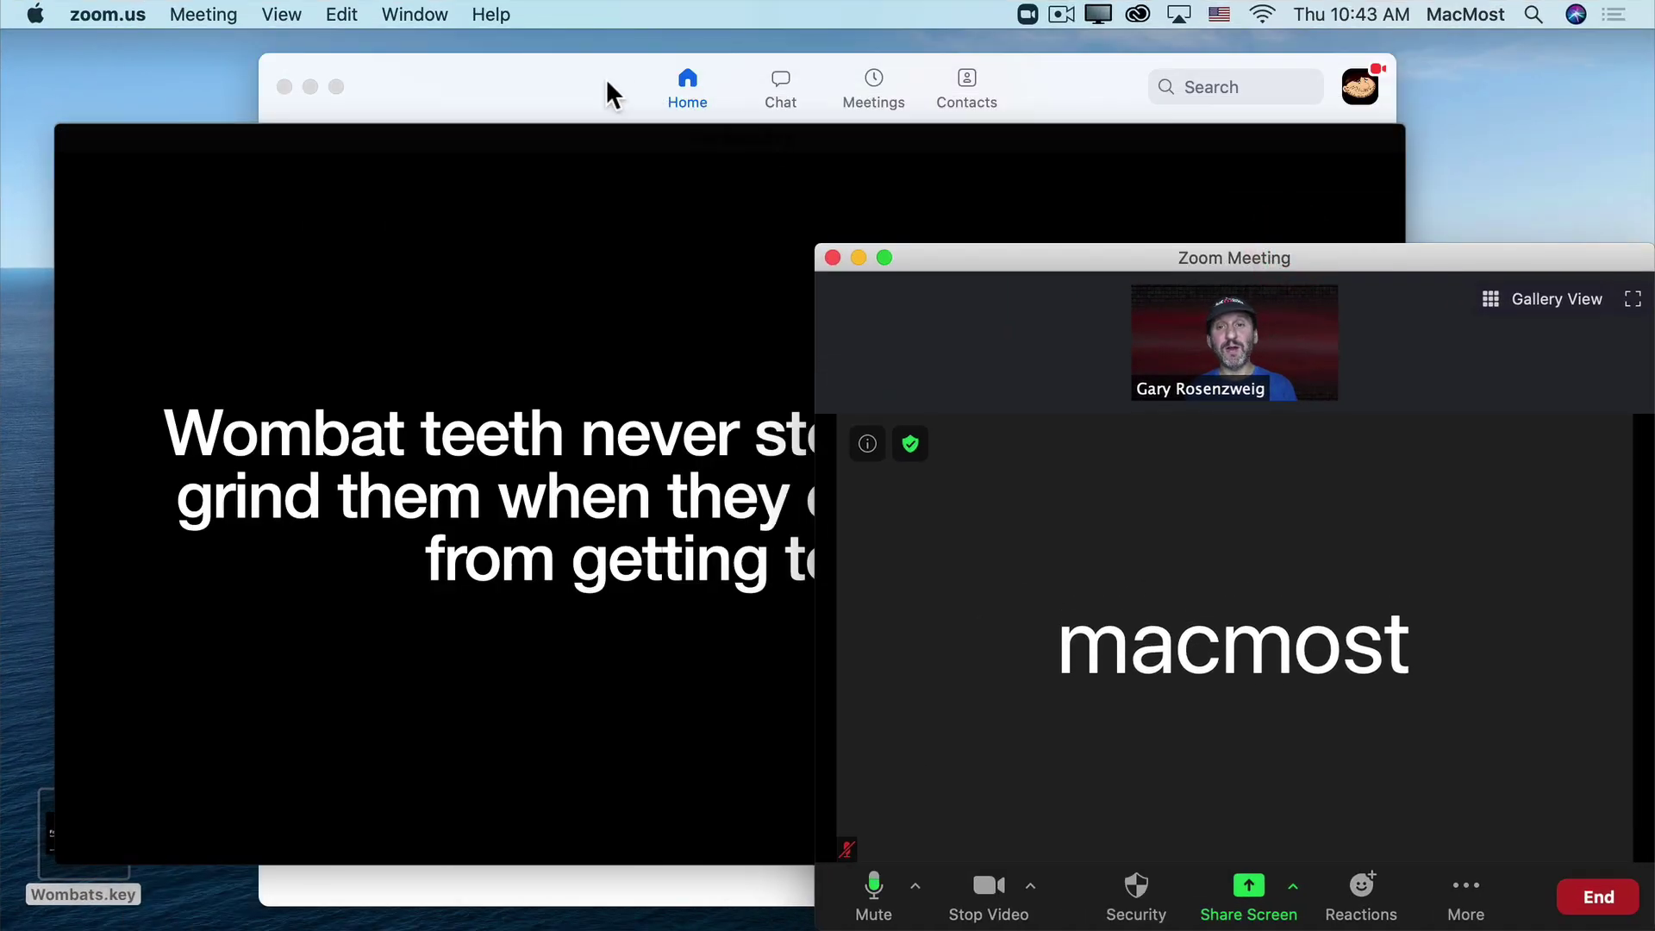
left_click(472, 127)
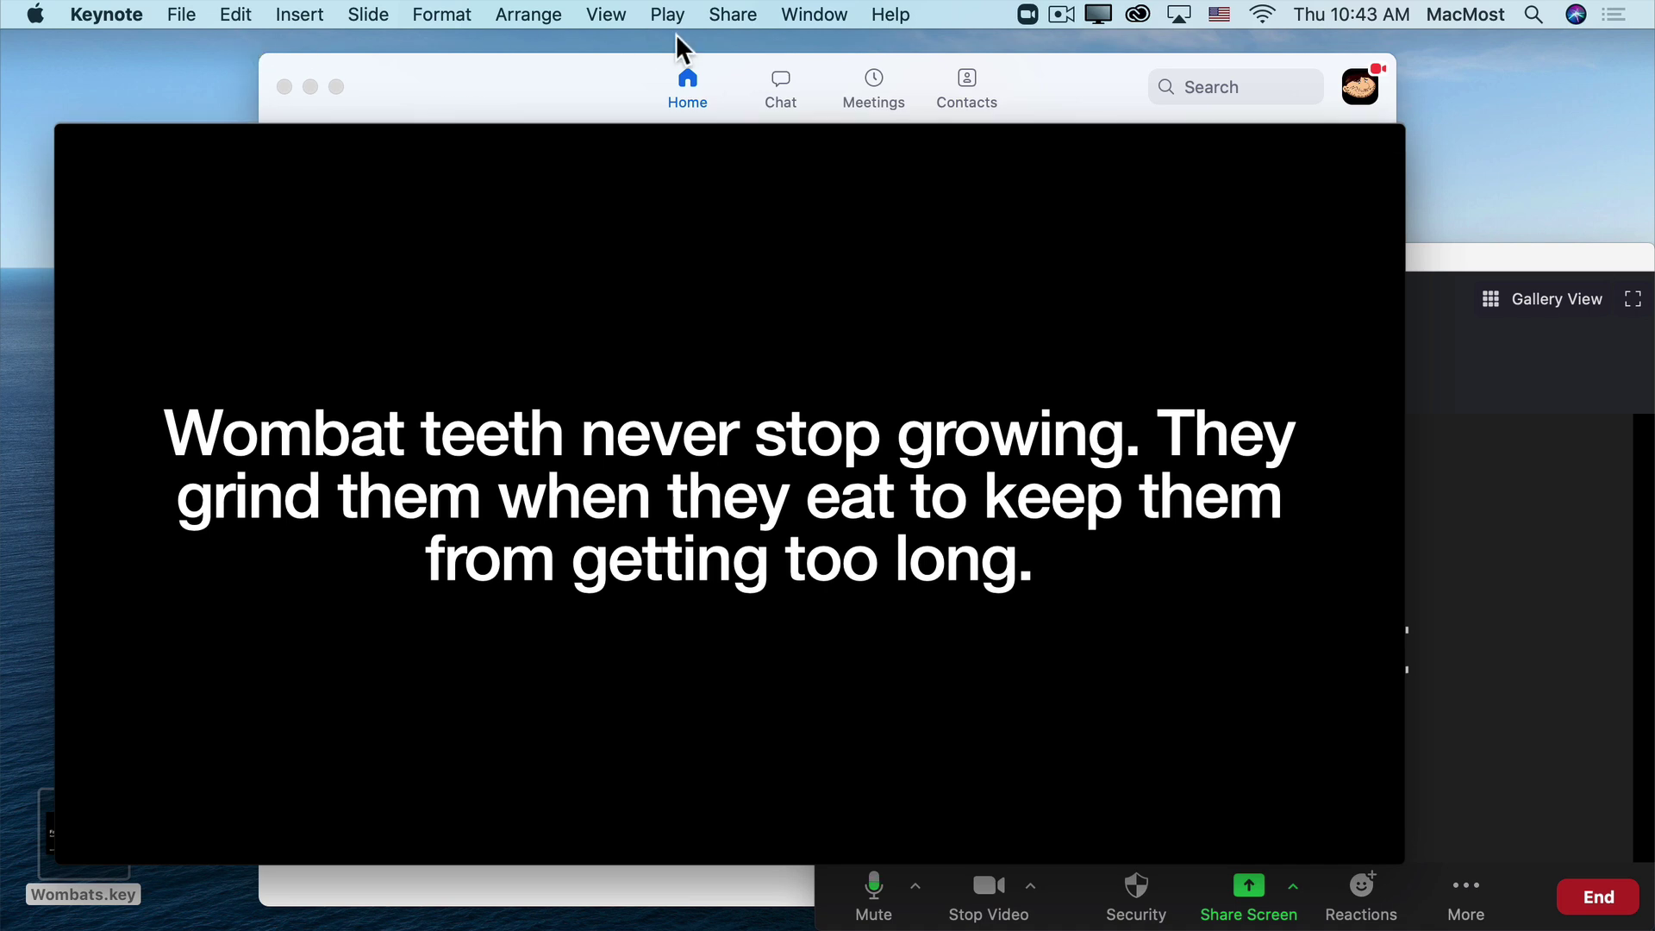
left_click(668, 14)
left_click(660, 205)
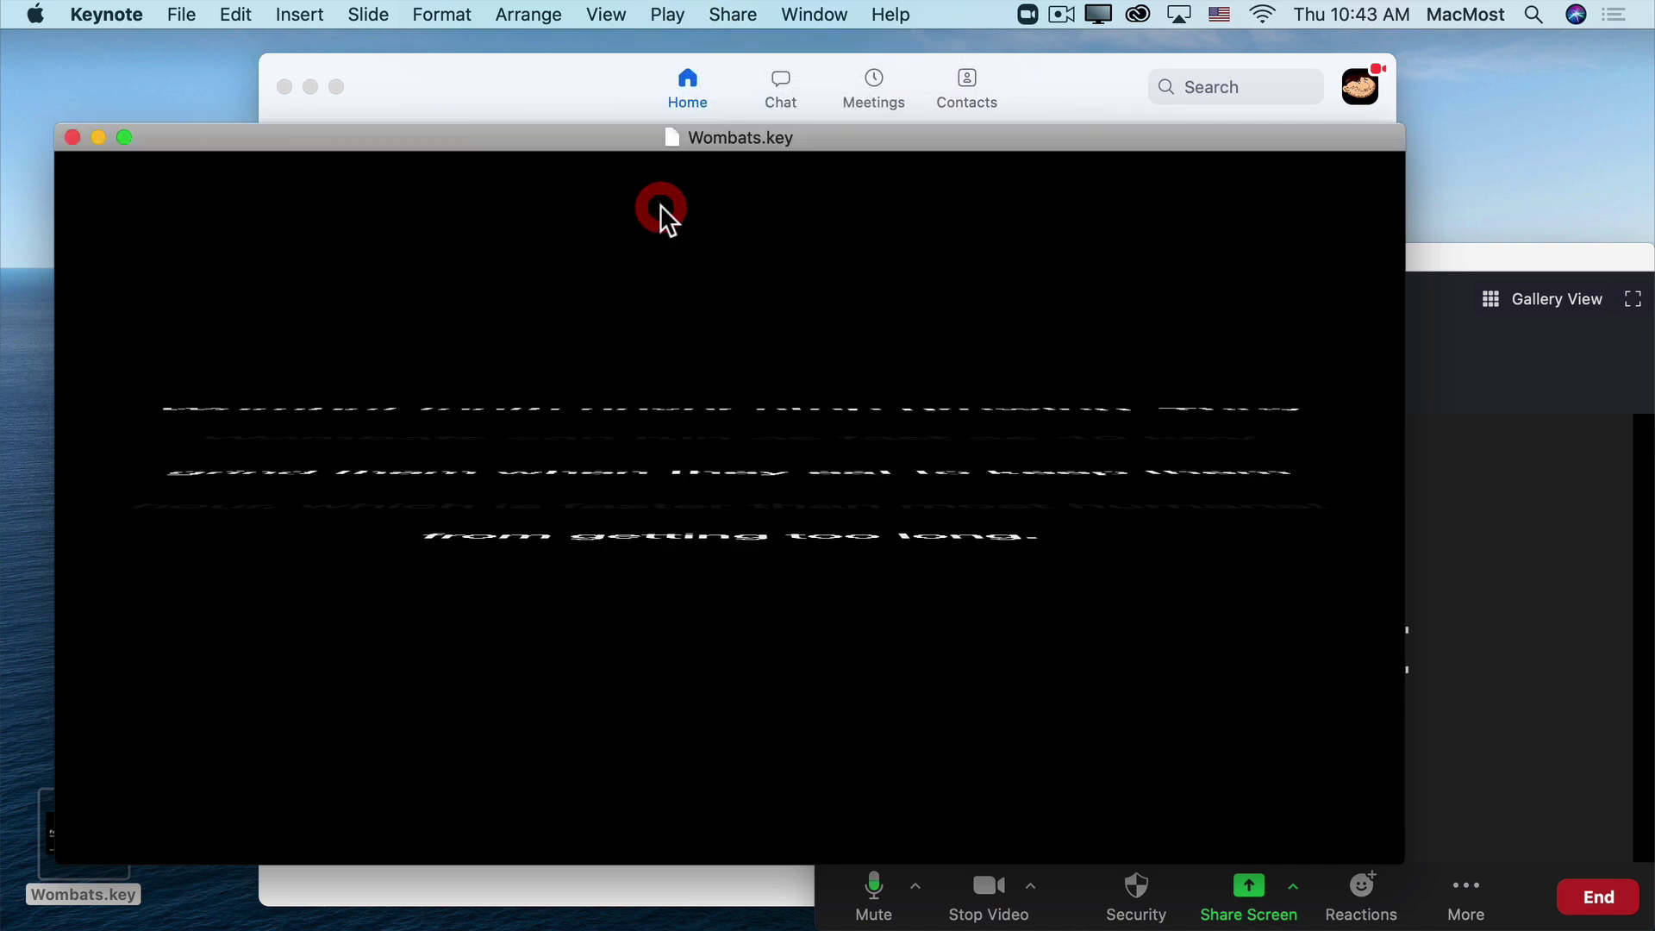
left_click_drag(537, 142, 490, 61)
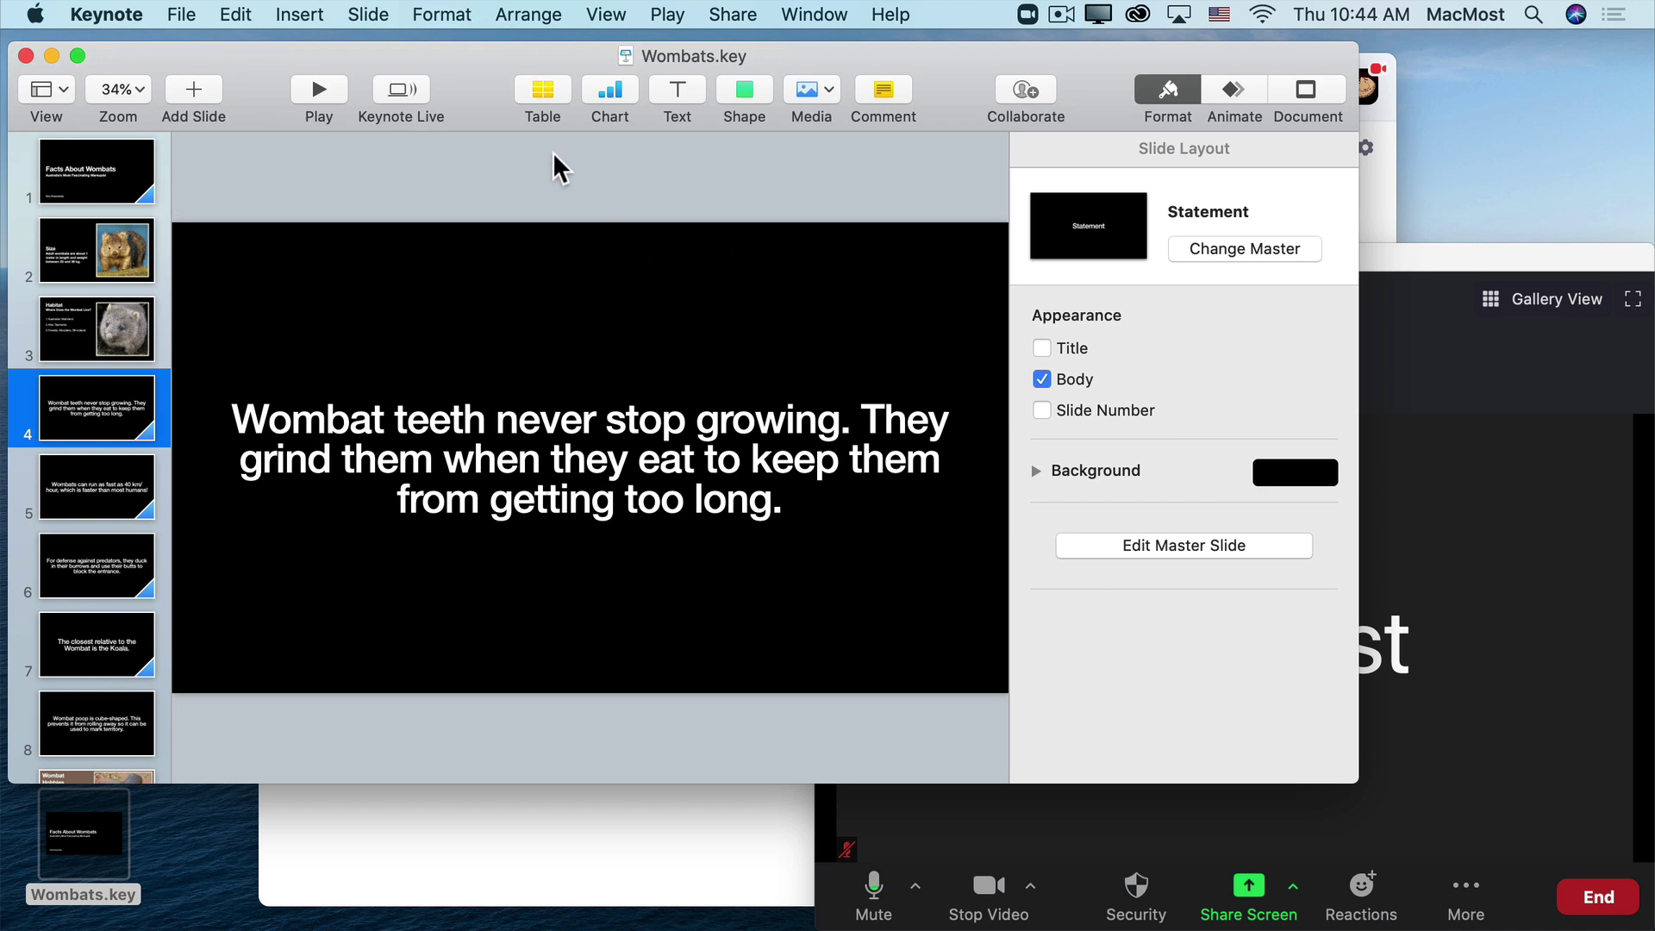
left_click(400, 87)
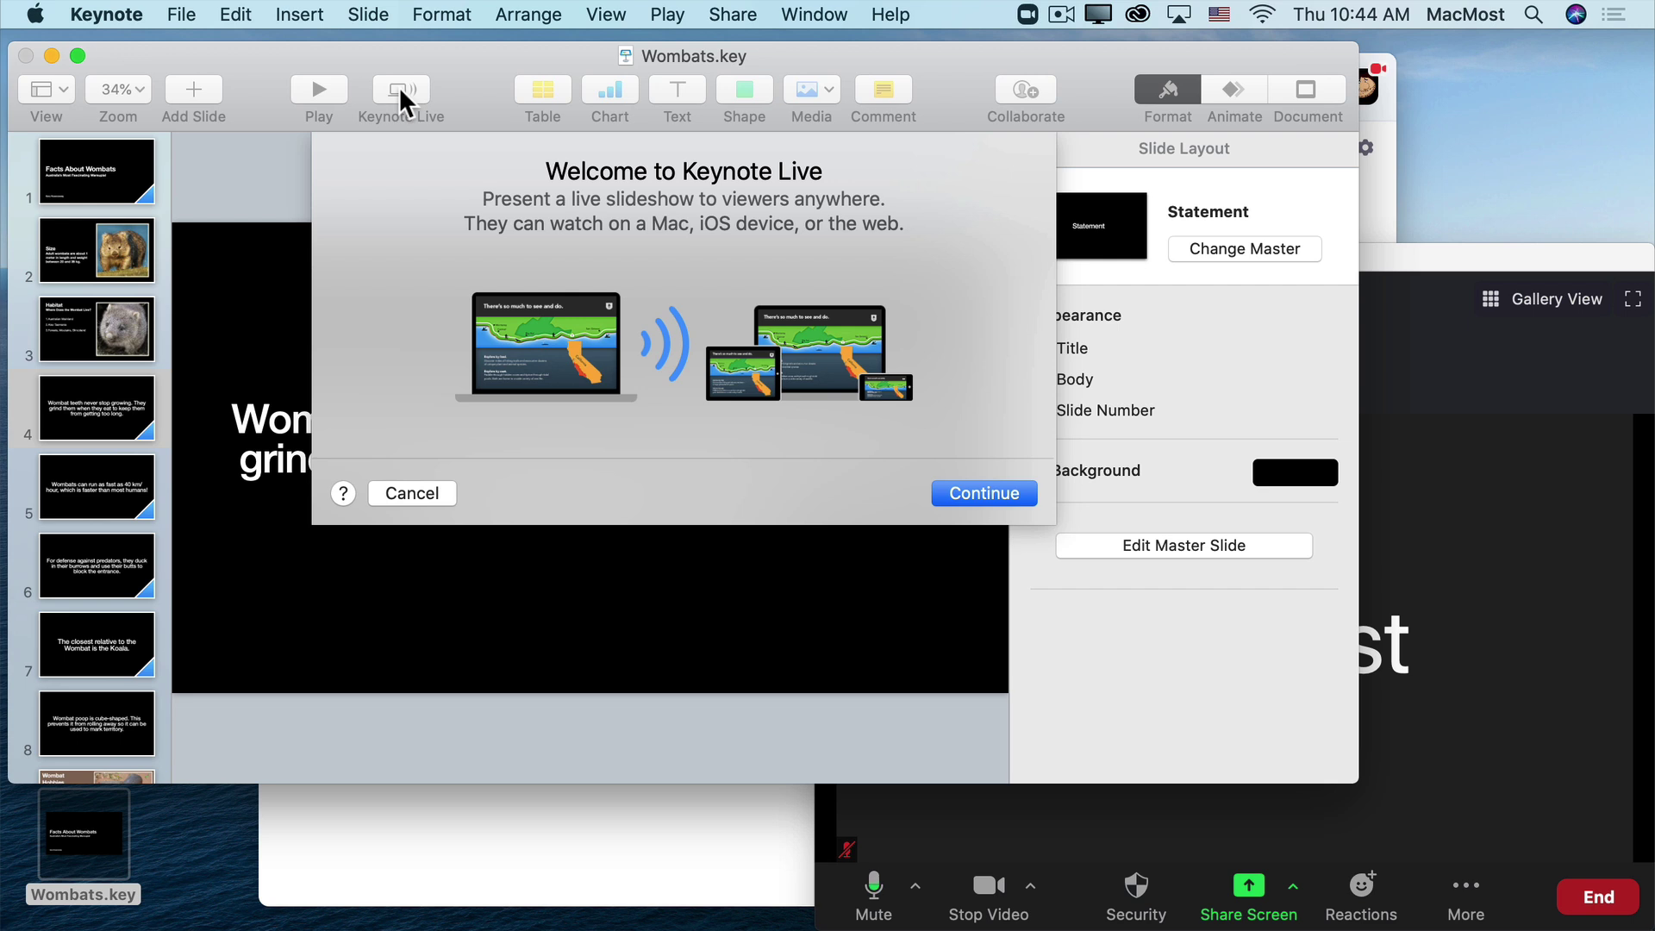
Continue past the Keynote Live welcome, reveal the viewer link, and invite viewers via Mail
left_click(986, 493)
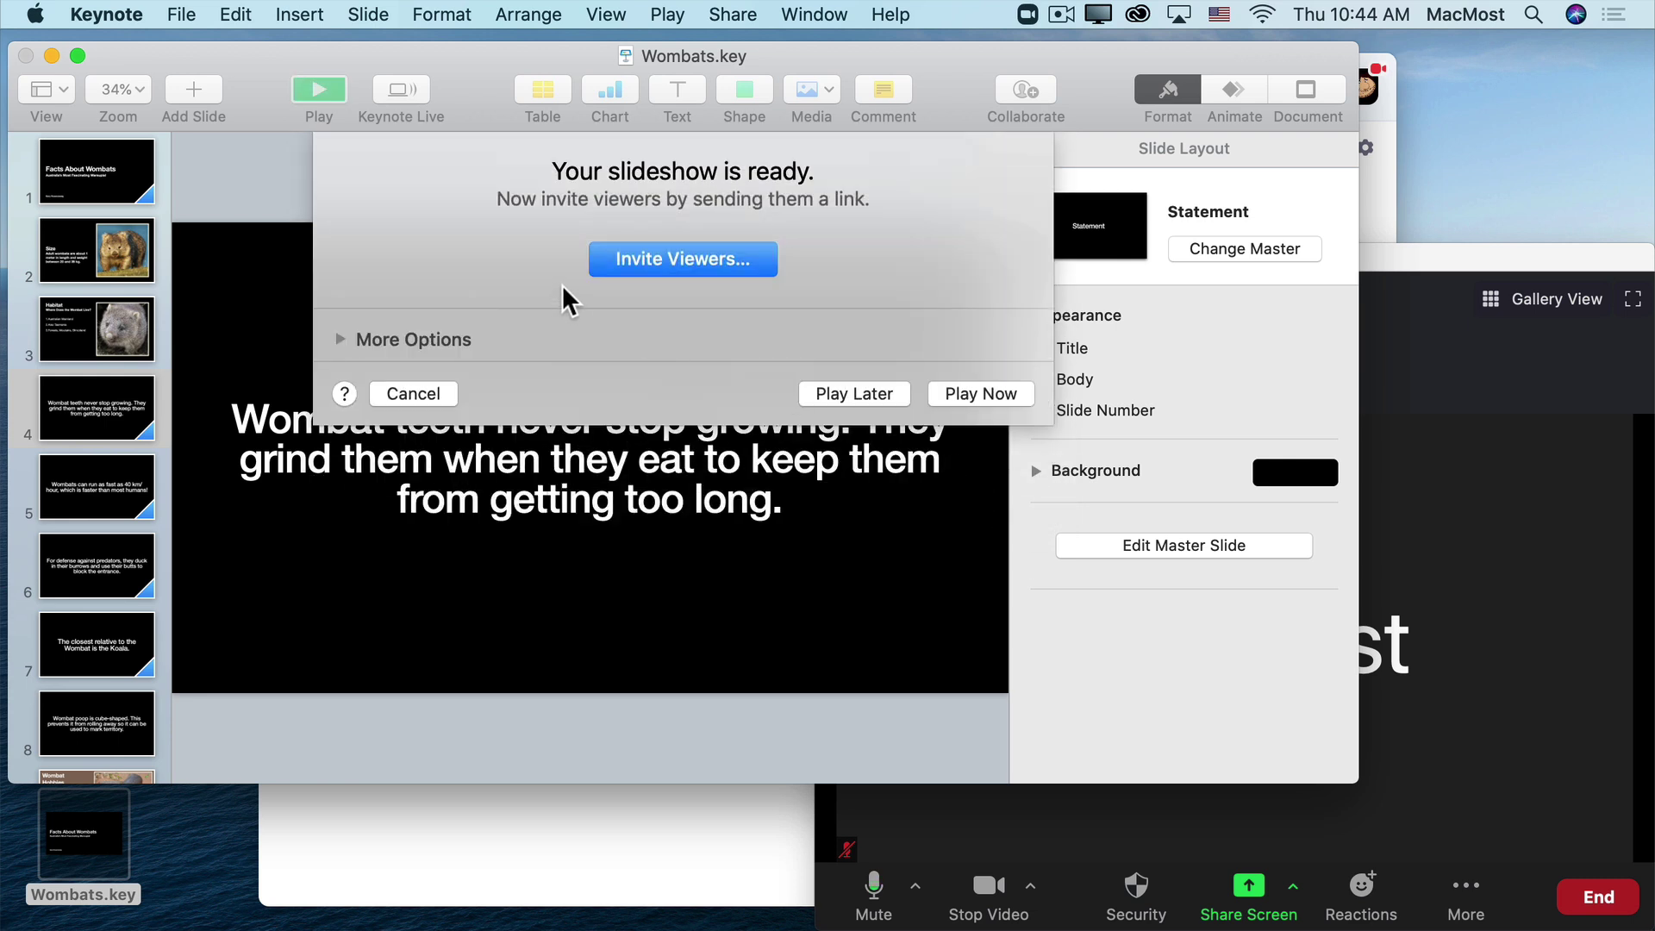
left_click(337, 340)
mouse_move(681, 386)
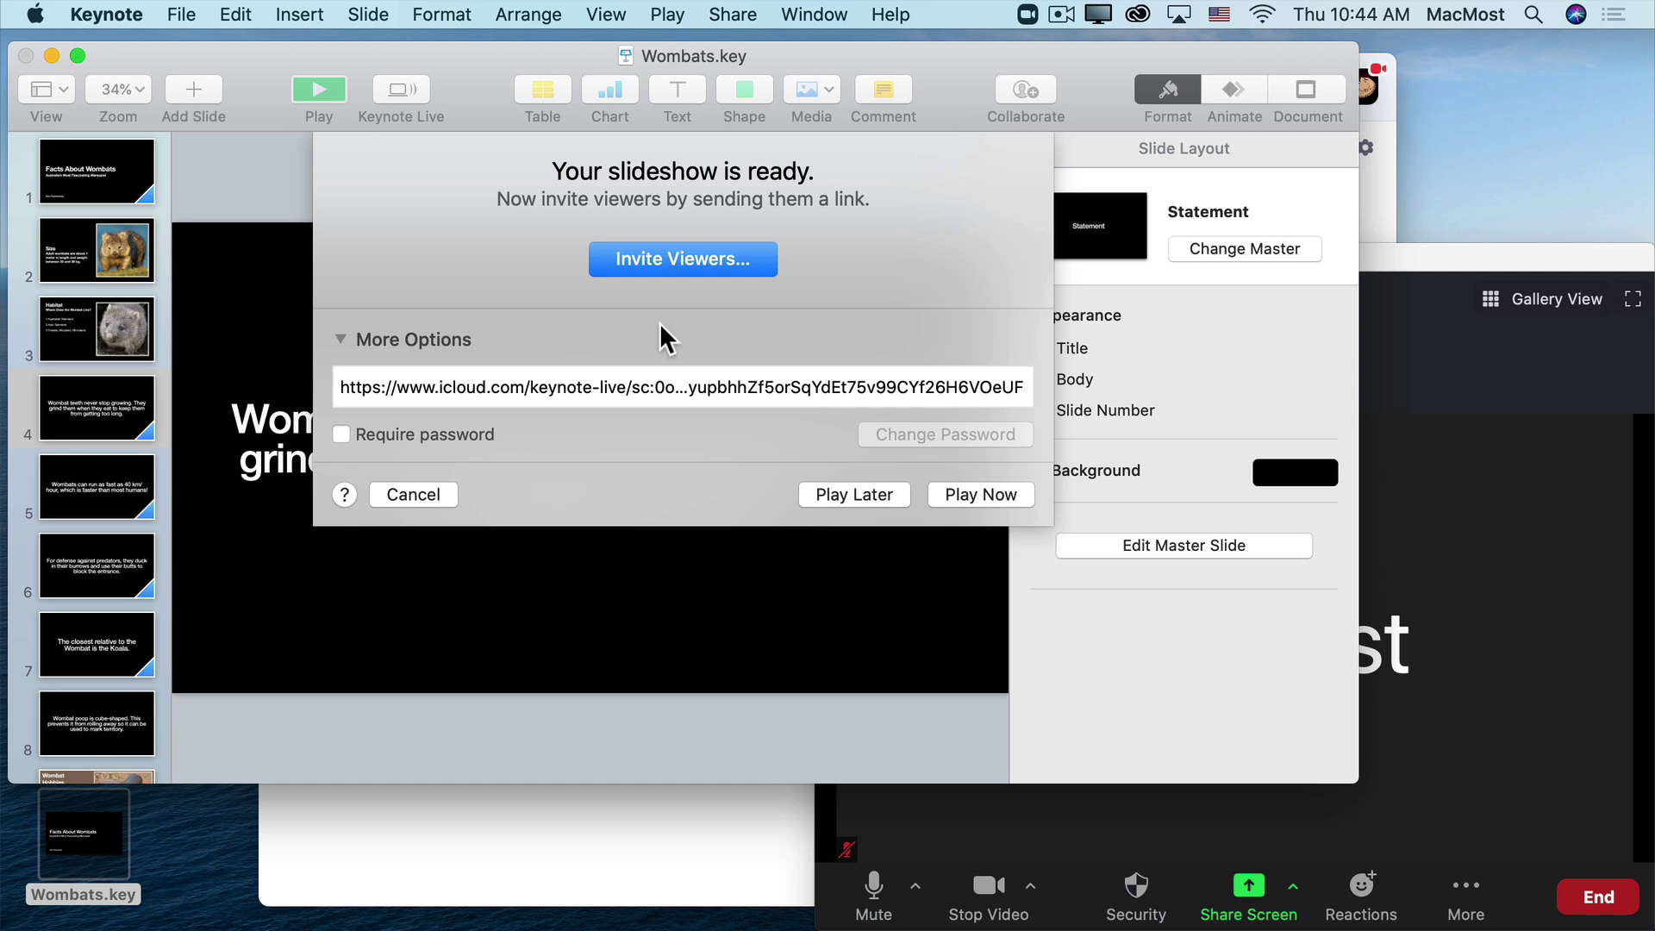
left_click(662, 263)
left_click(664, 291)
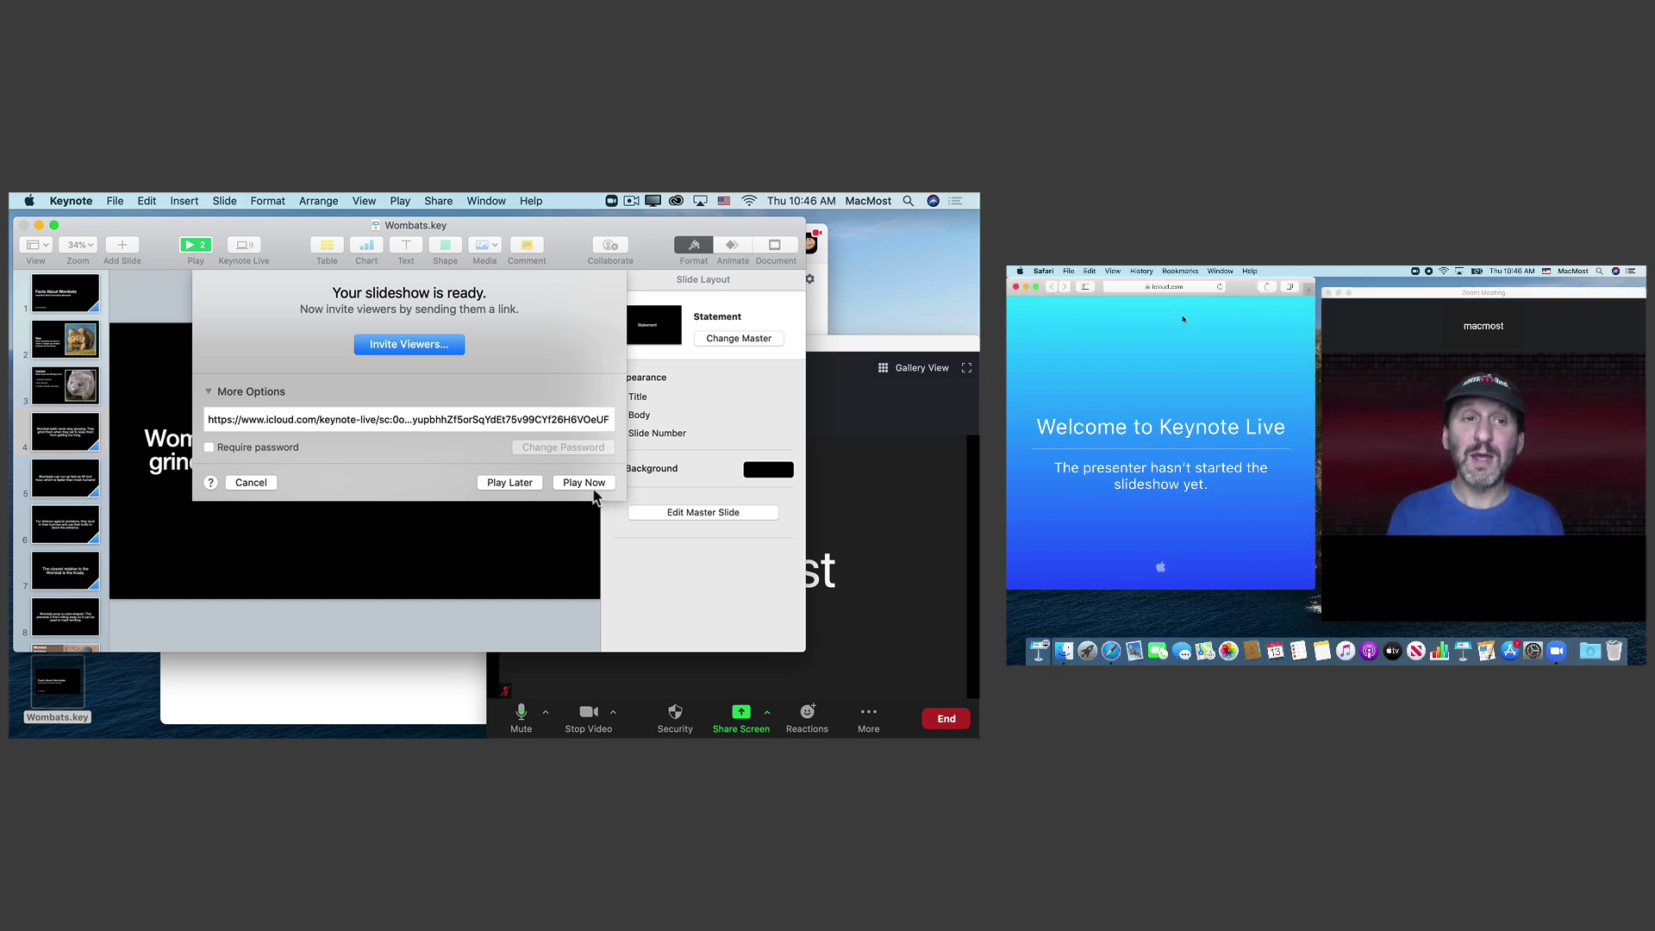
Choose Play Later, then start the slideshow with Play on Keynote Live
left_click(517, 484)
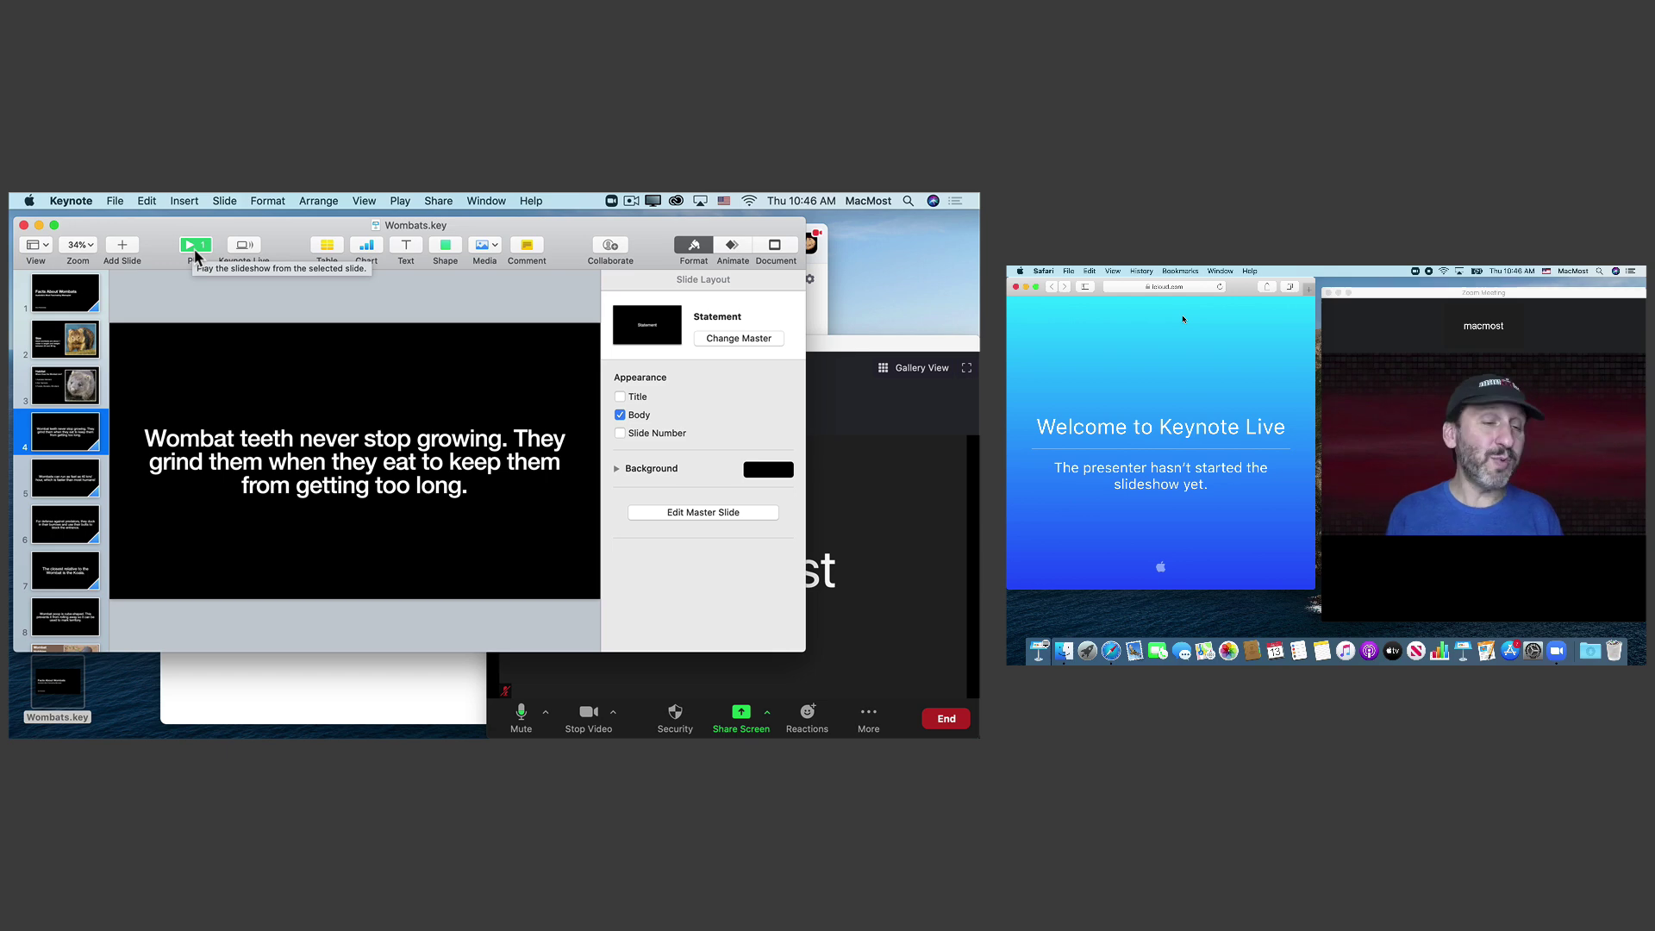
left_click(196, 254)
left_click(216, 266)
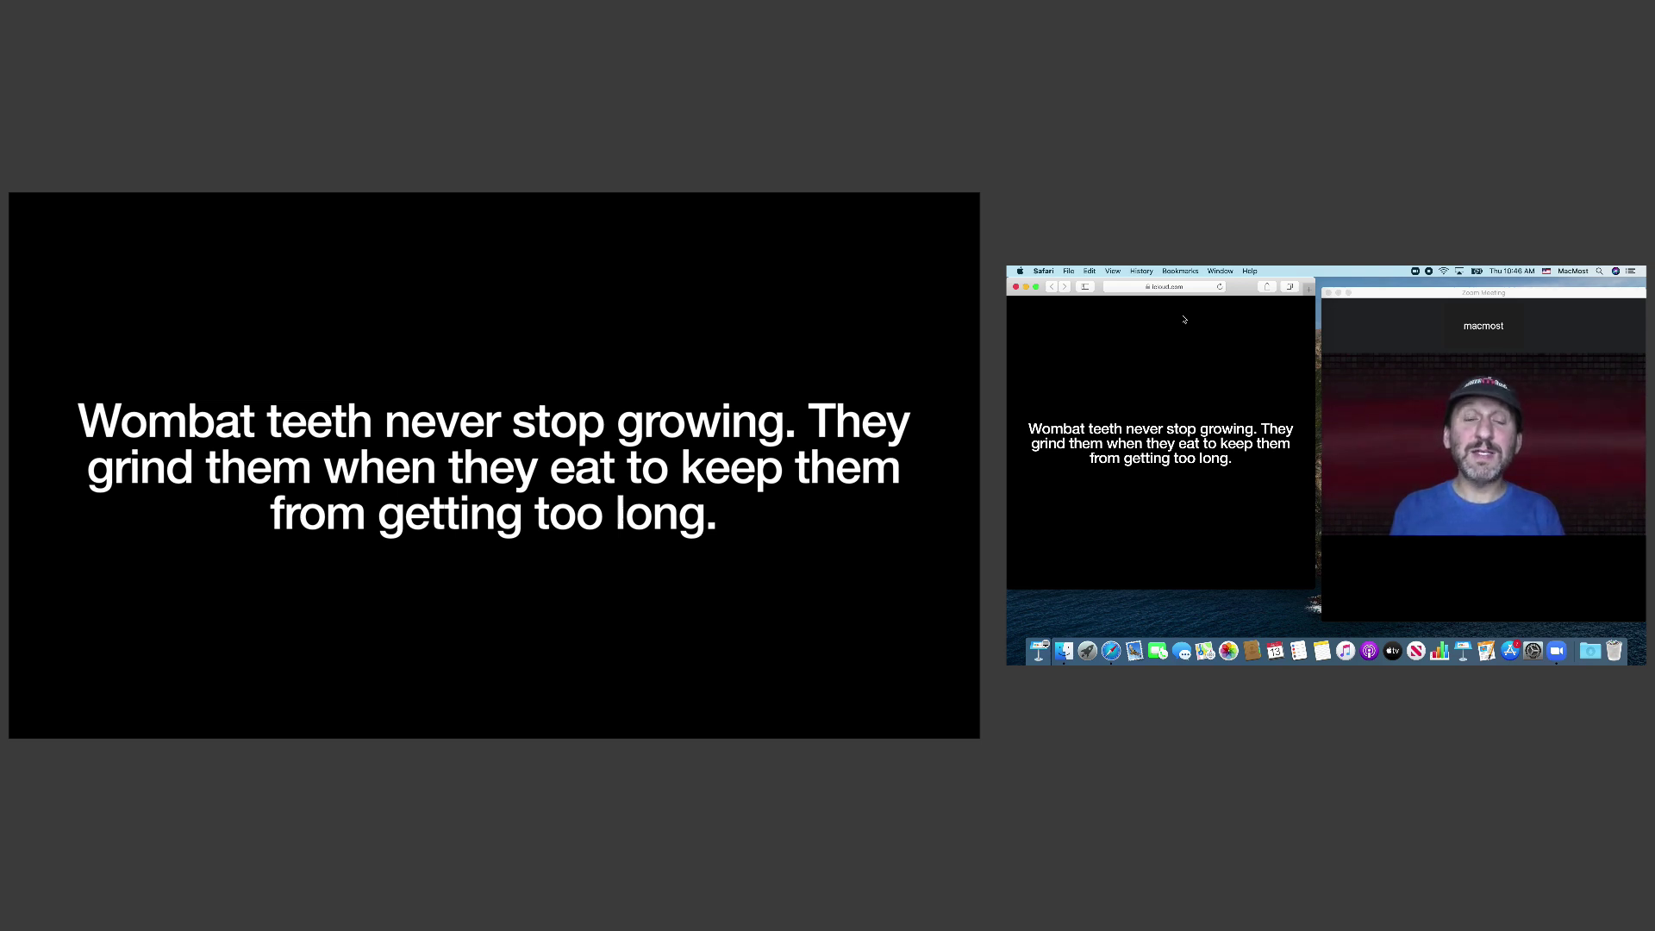
Advance six slides, from running speed through Wombat Hobbies, to the Flight slide
key("Right")
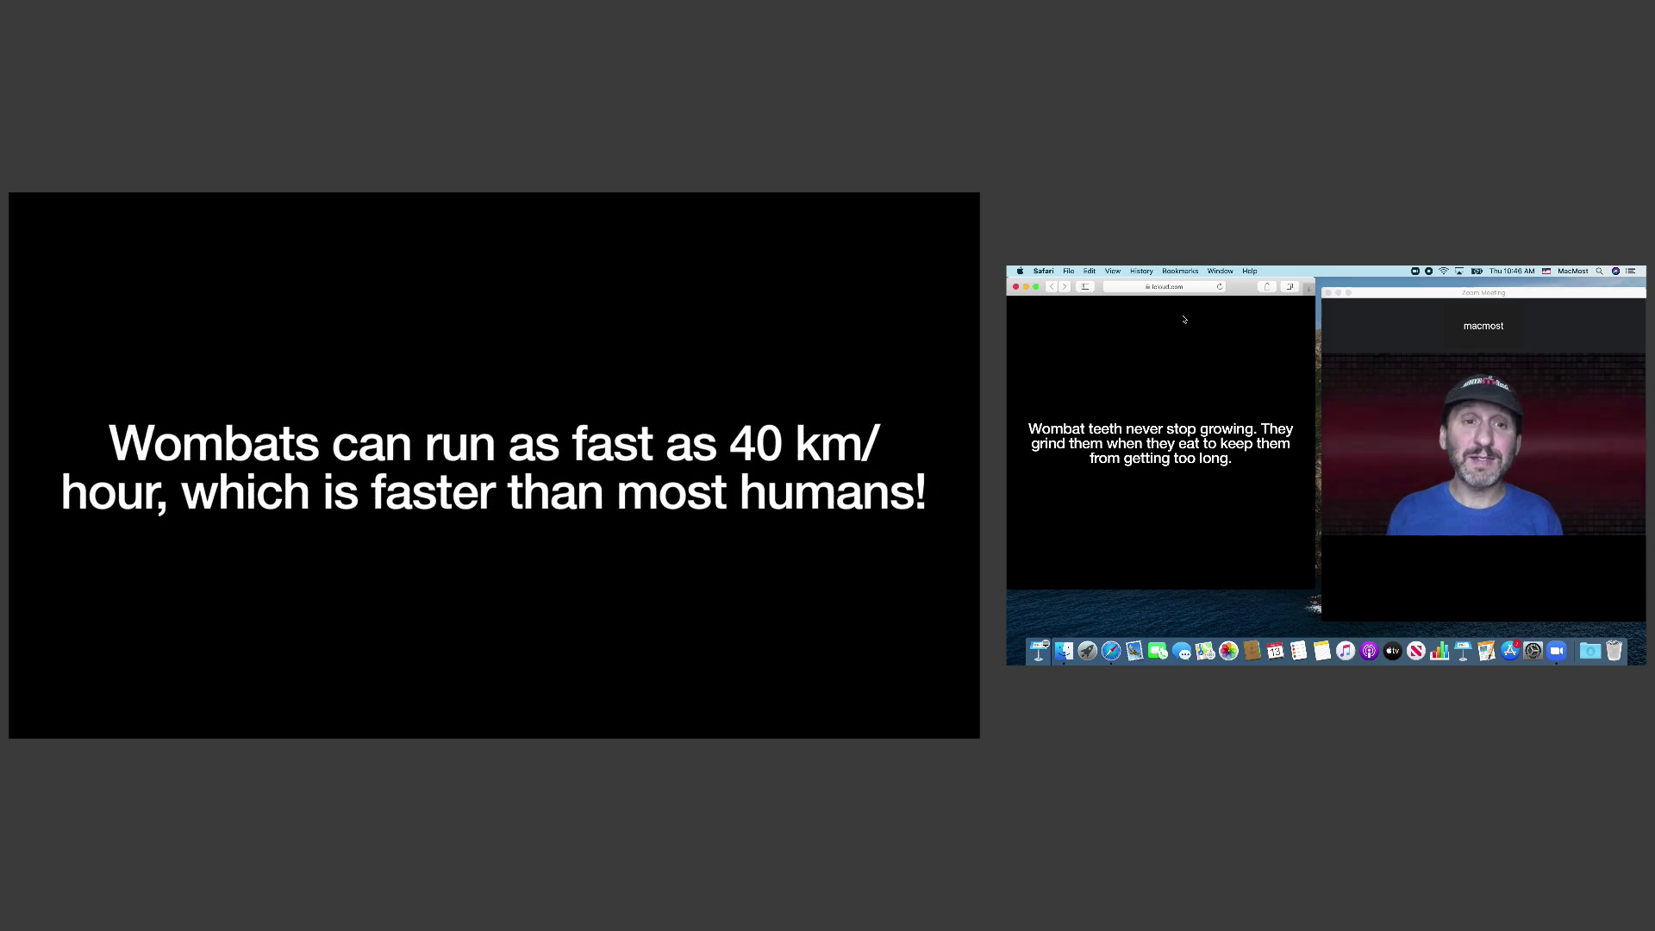
key("Right")
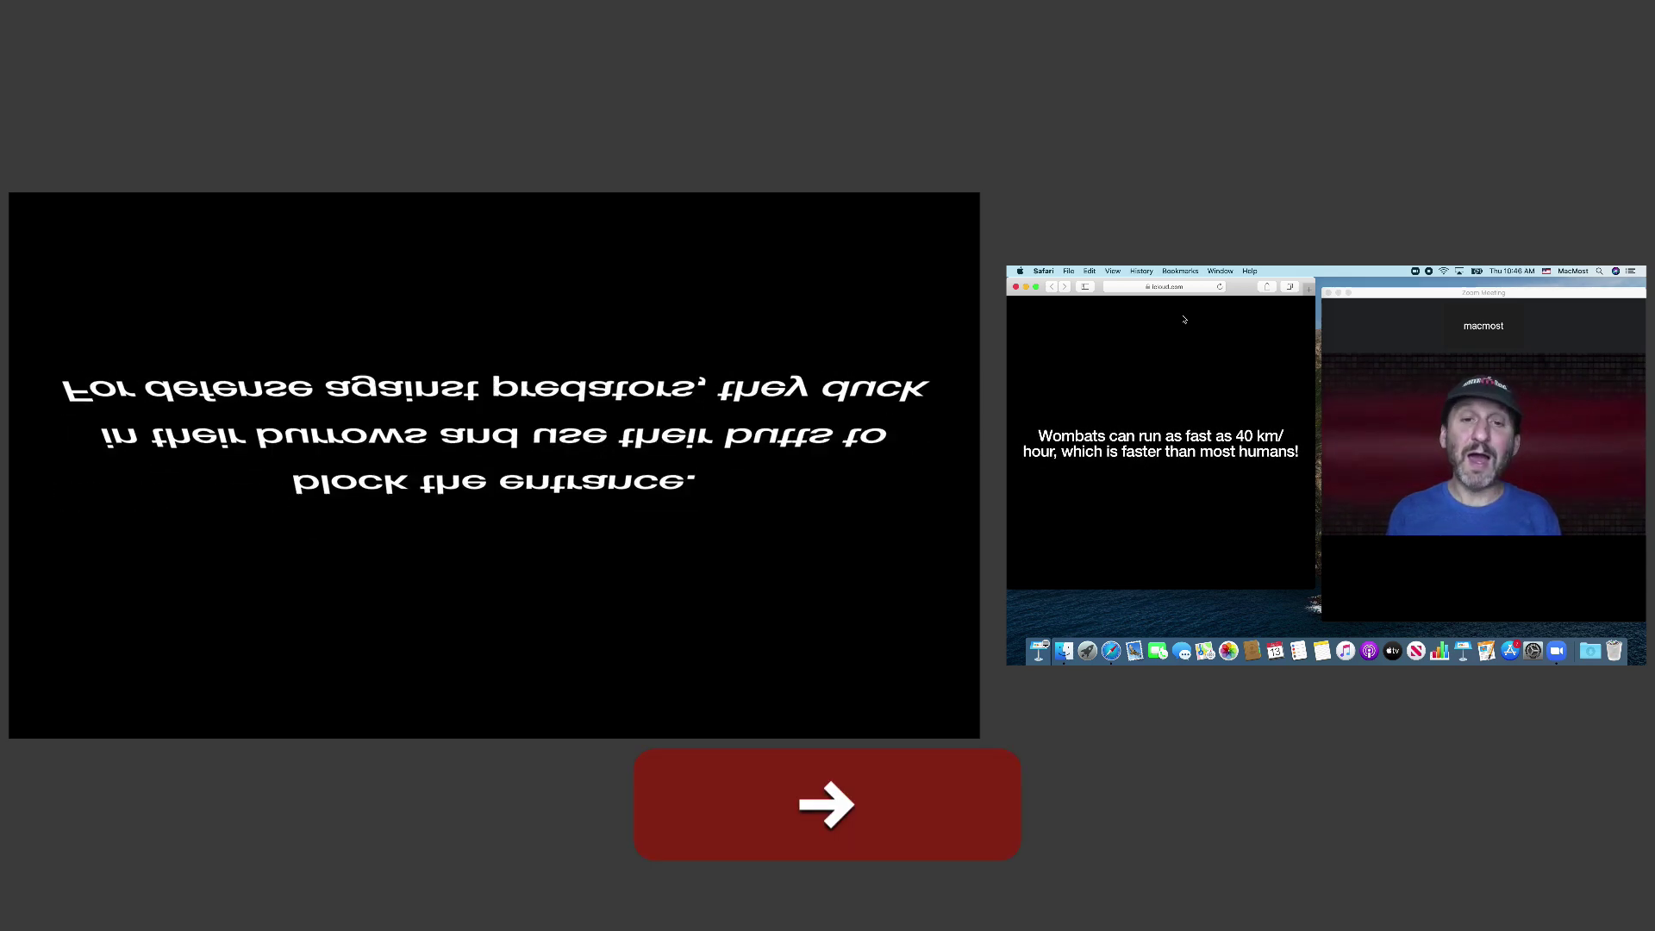
key("Right")
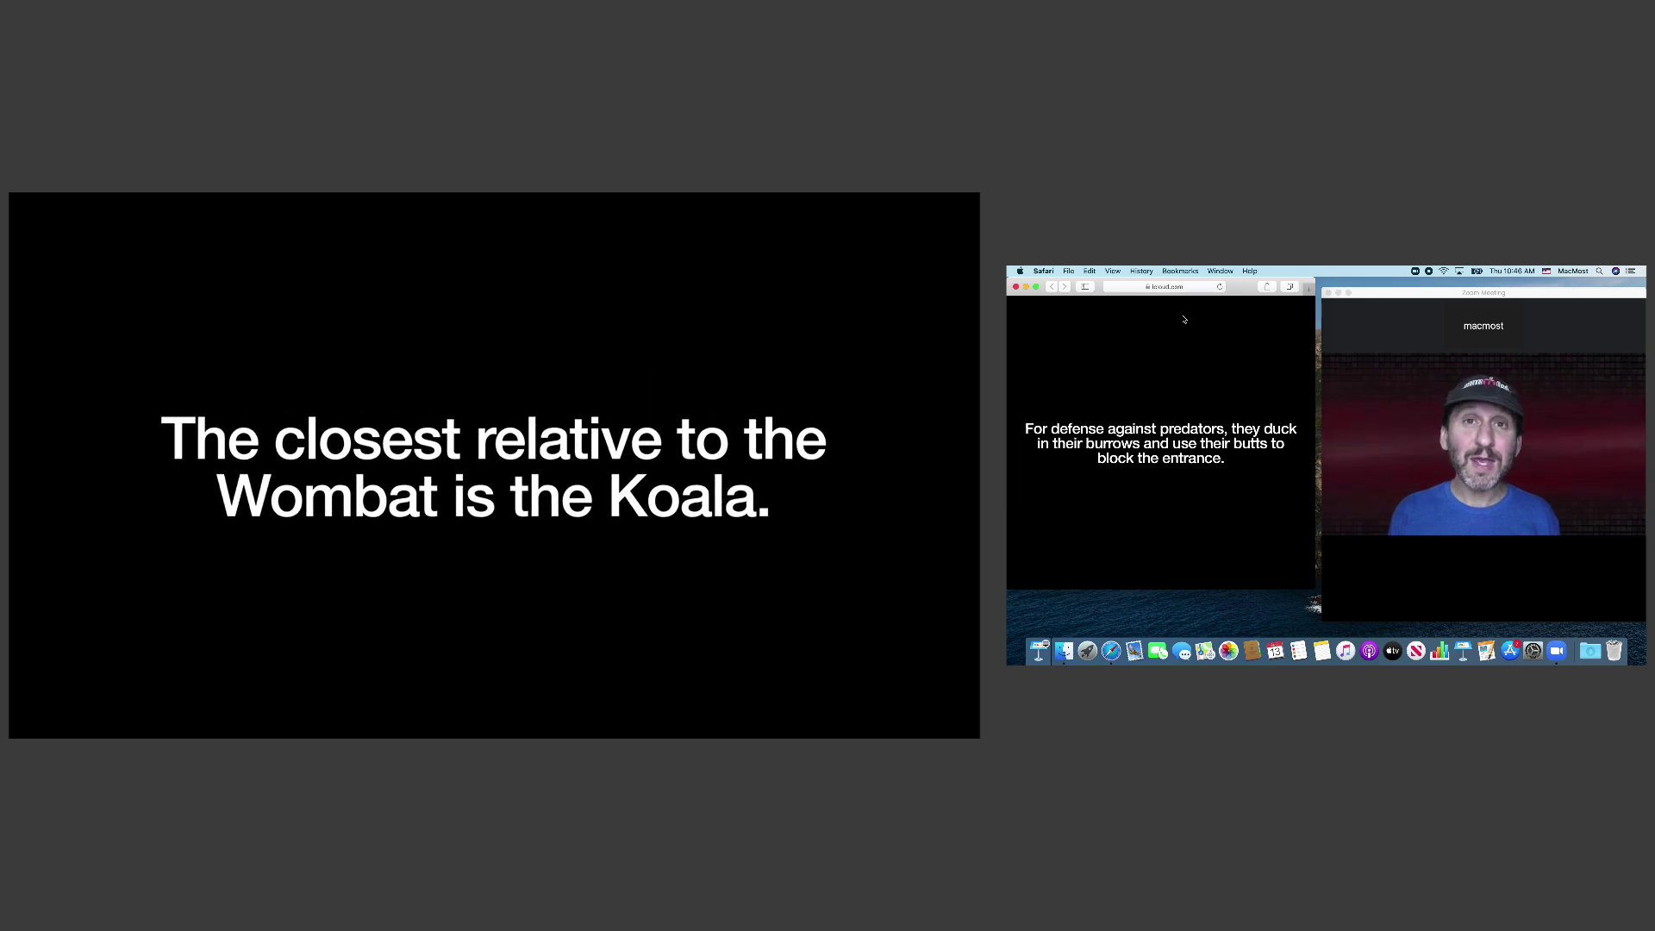
key("Right")
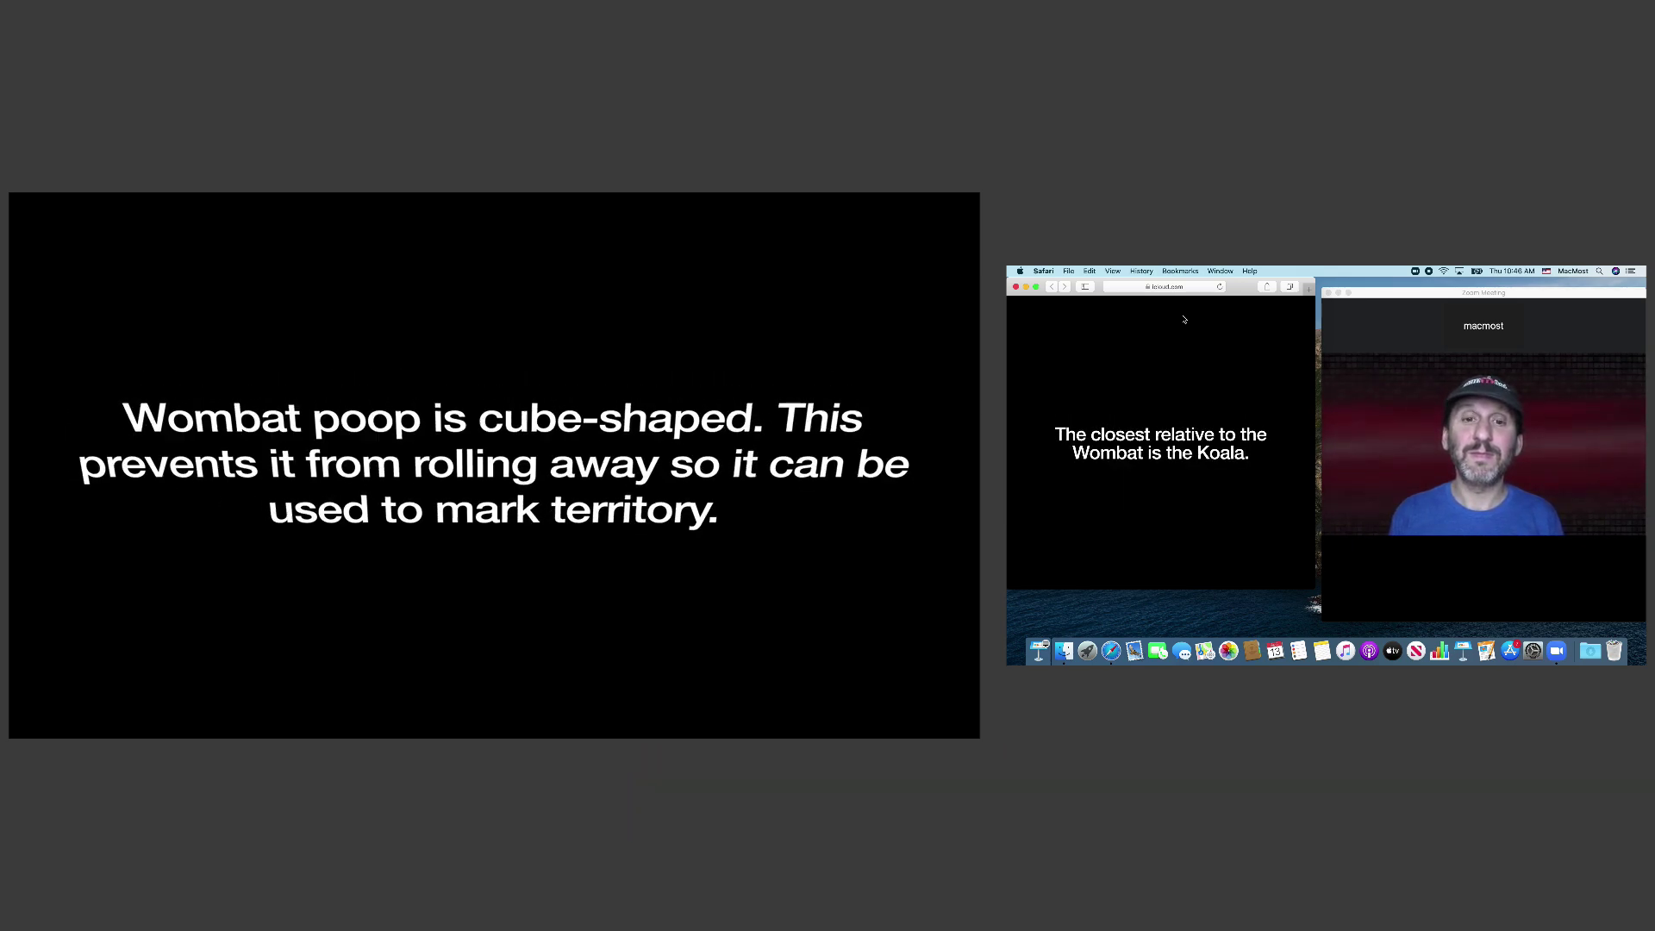
key("Right")
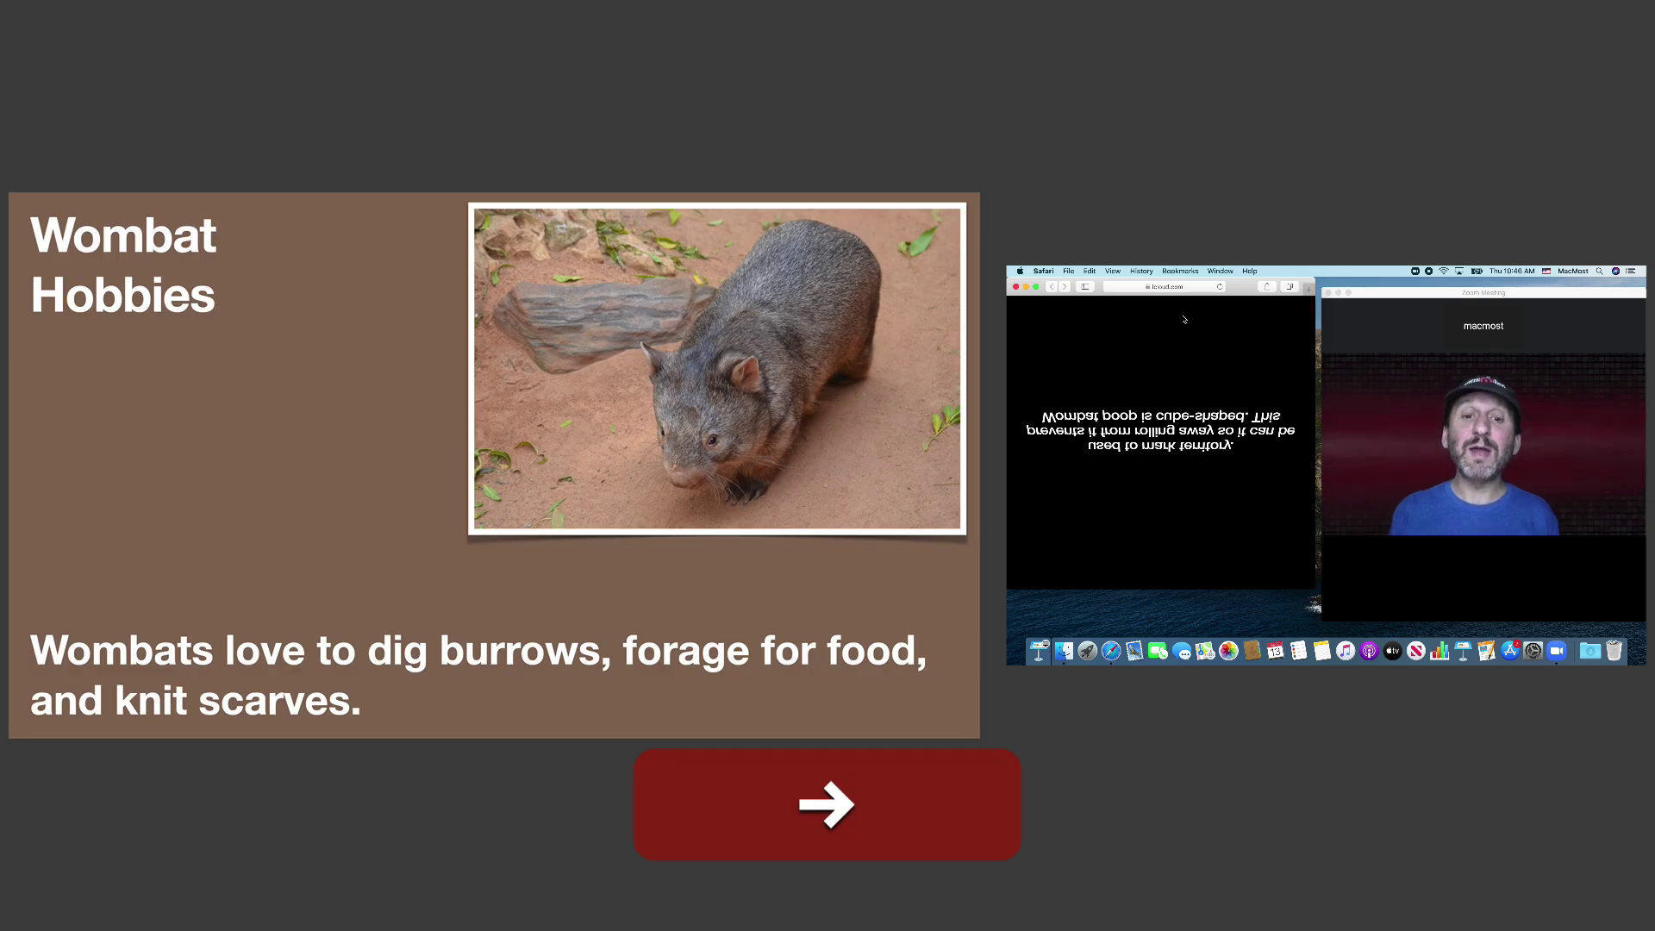
key("Right")
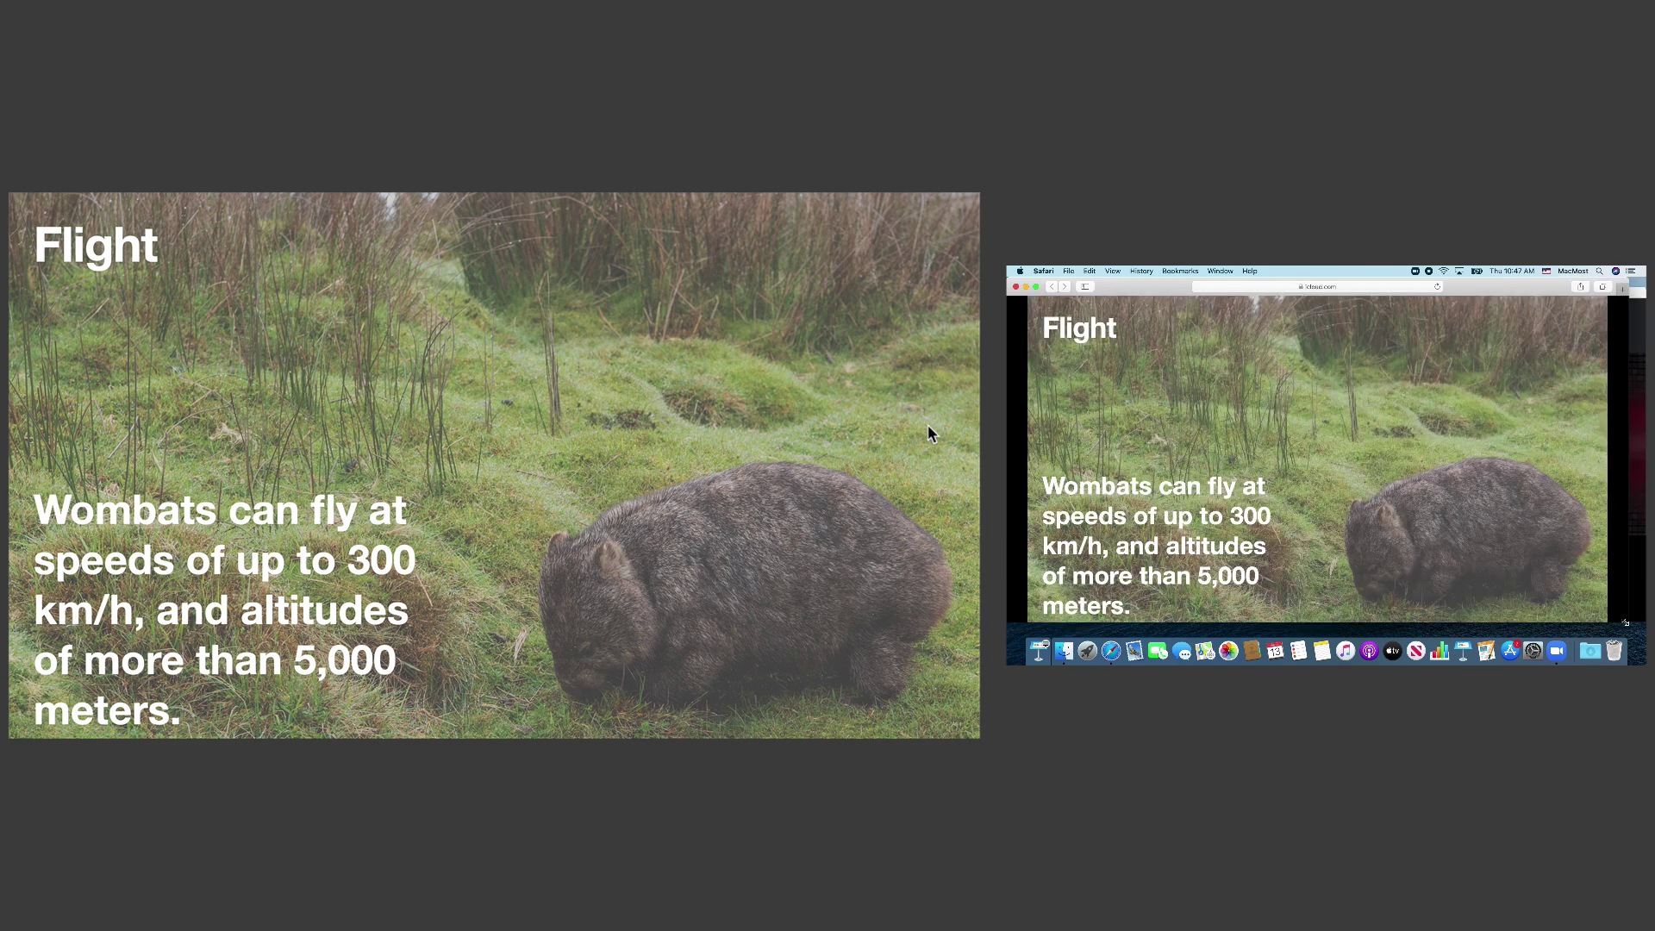
End the live show, enable Allow Mission Control, and replay on Keynote Live
key("Escape")
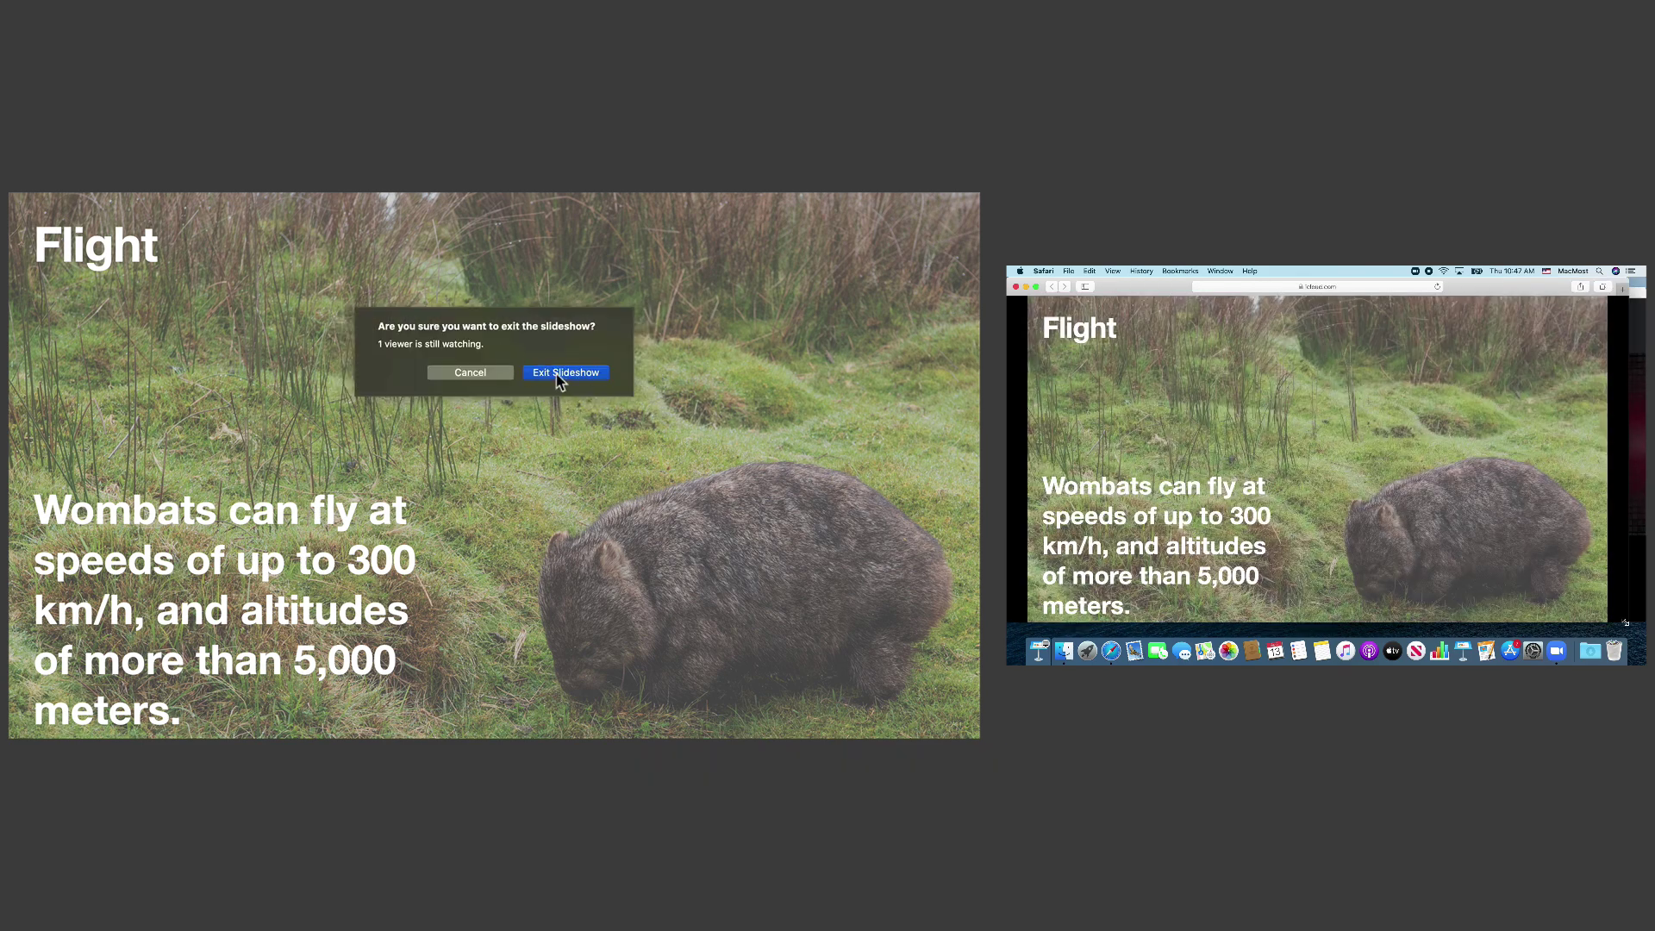
left_click(565, 374)
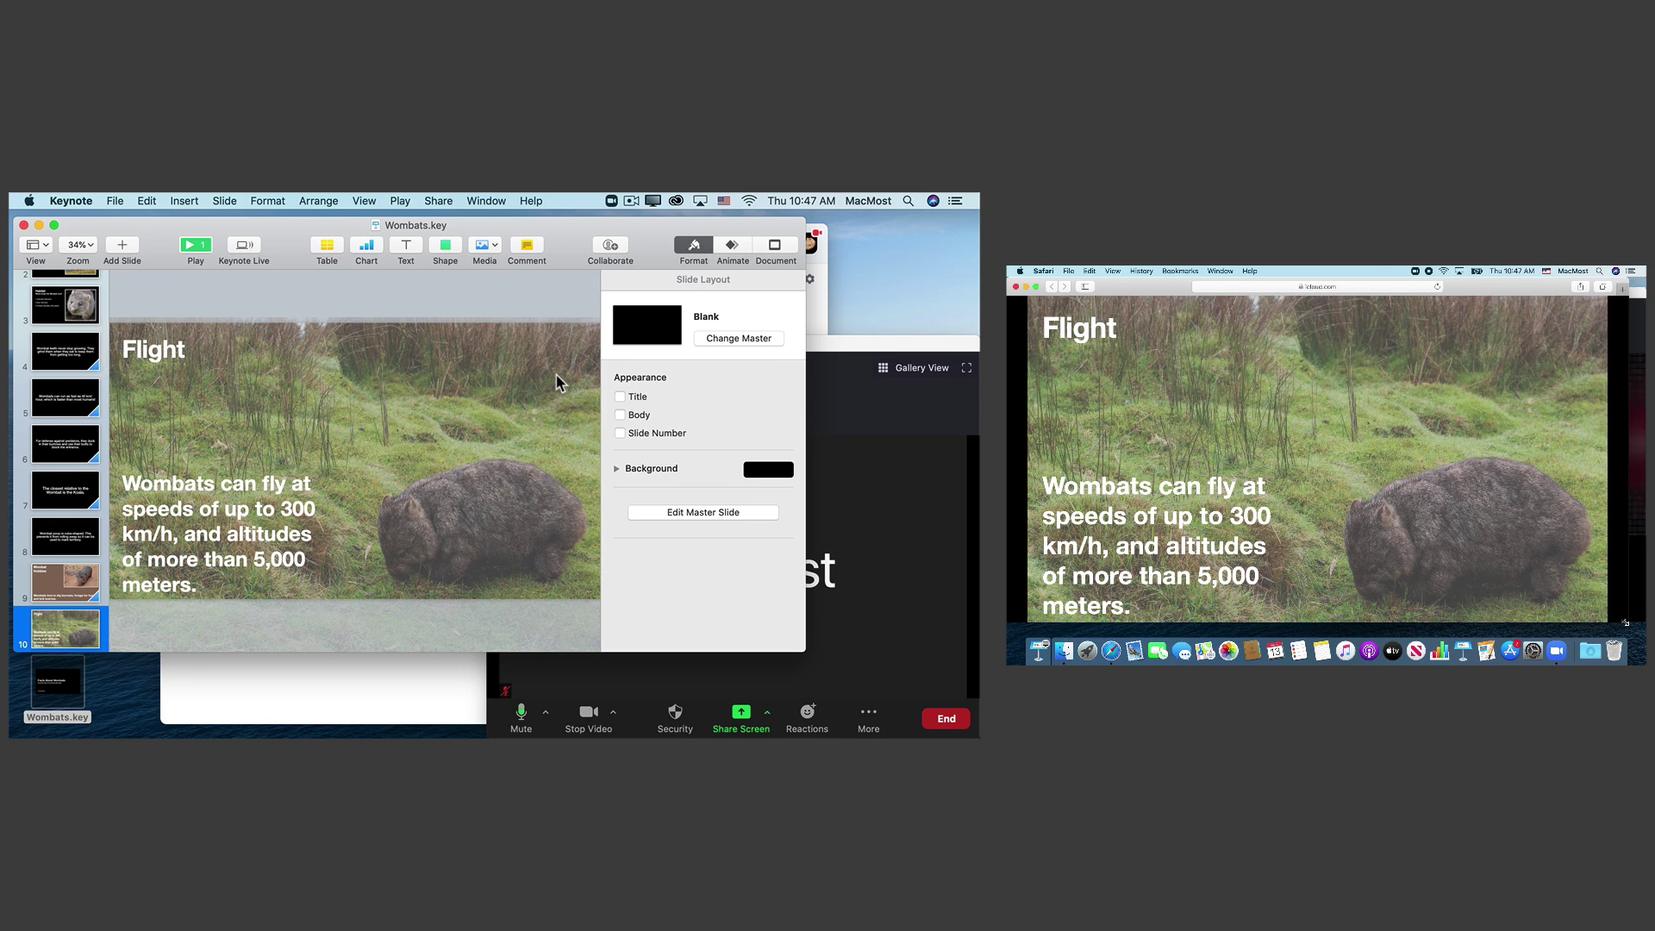
left_click(72, 200)
left_click(80, 249)
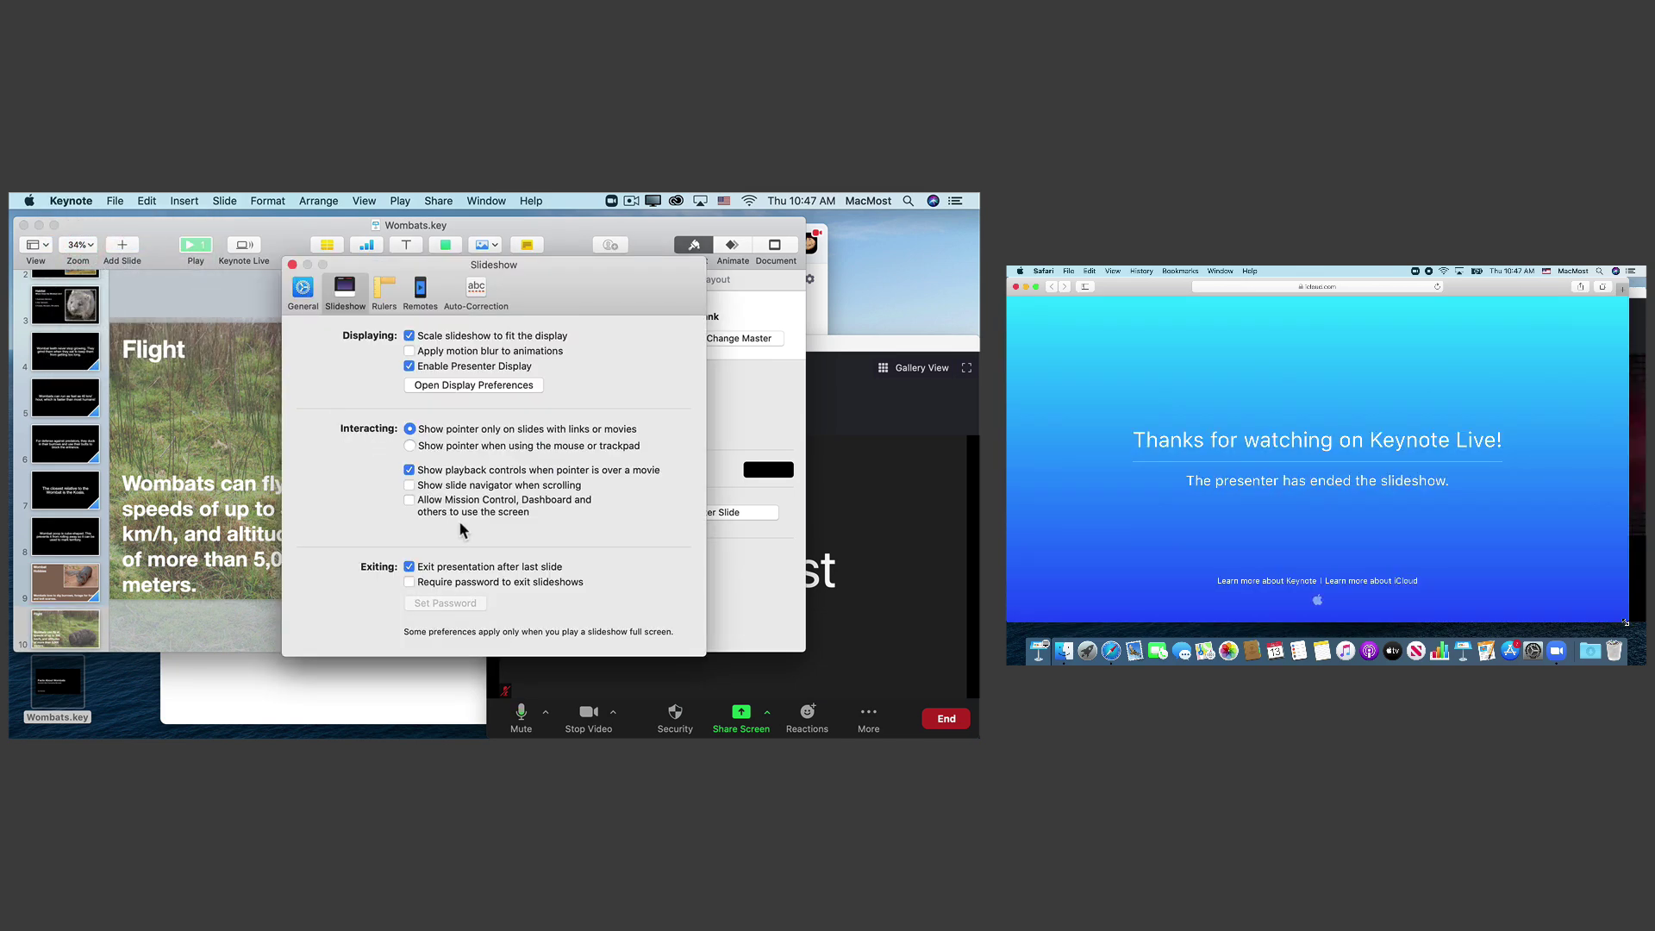
left_click(450, 508)
left_click(294, 265)
left_click(195, 244)
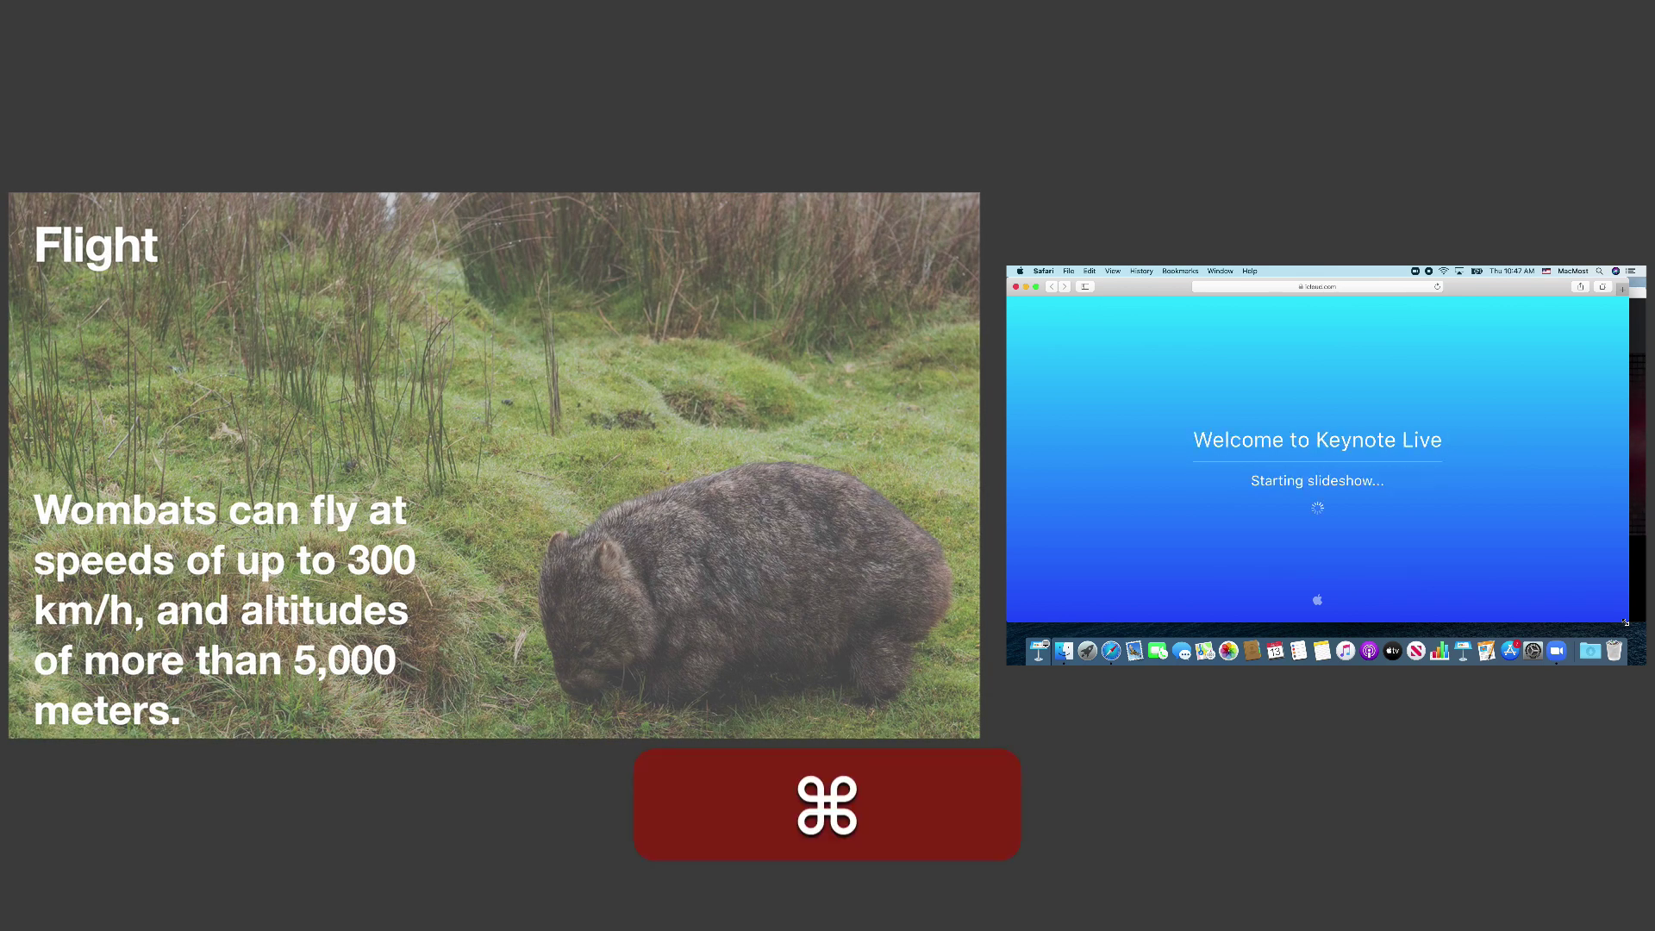
key("super+Tab")
key("Tab")
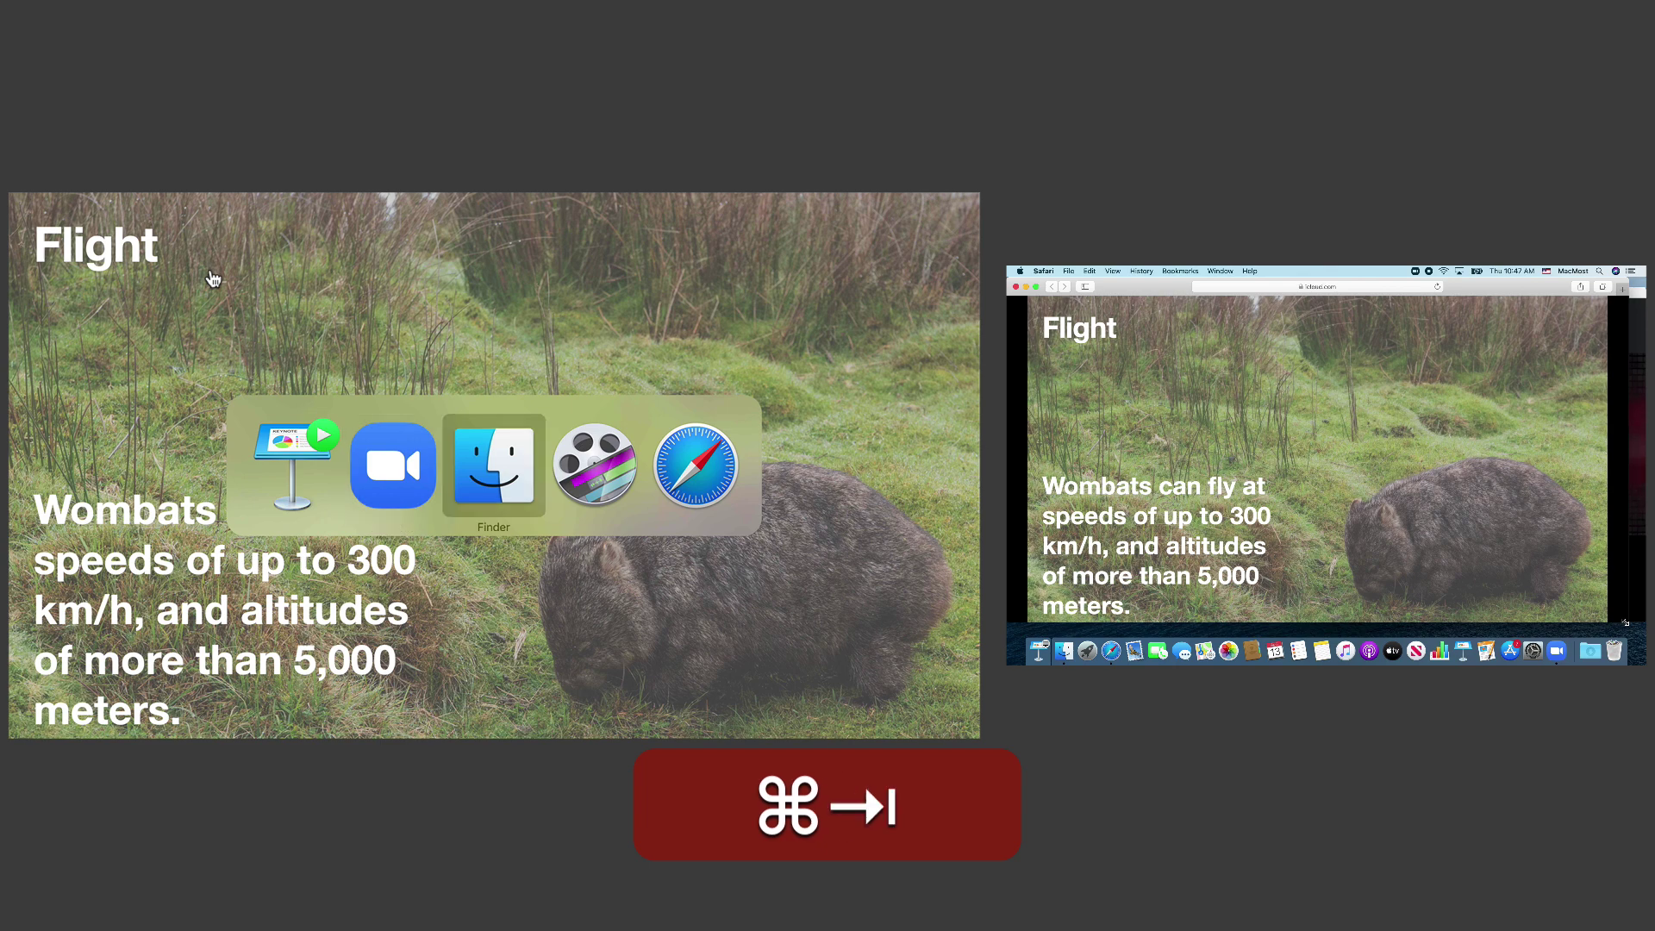
key("Tab")
key("Tab")
key("Tab")
key("Tab")
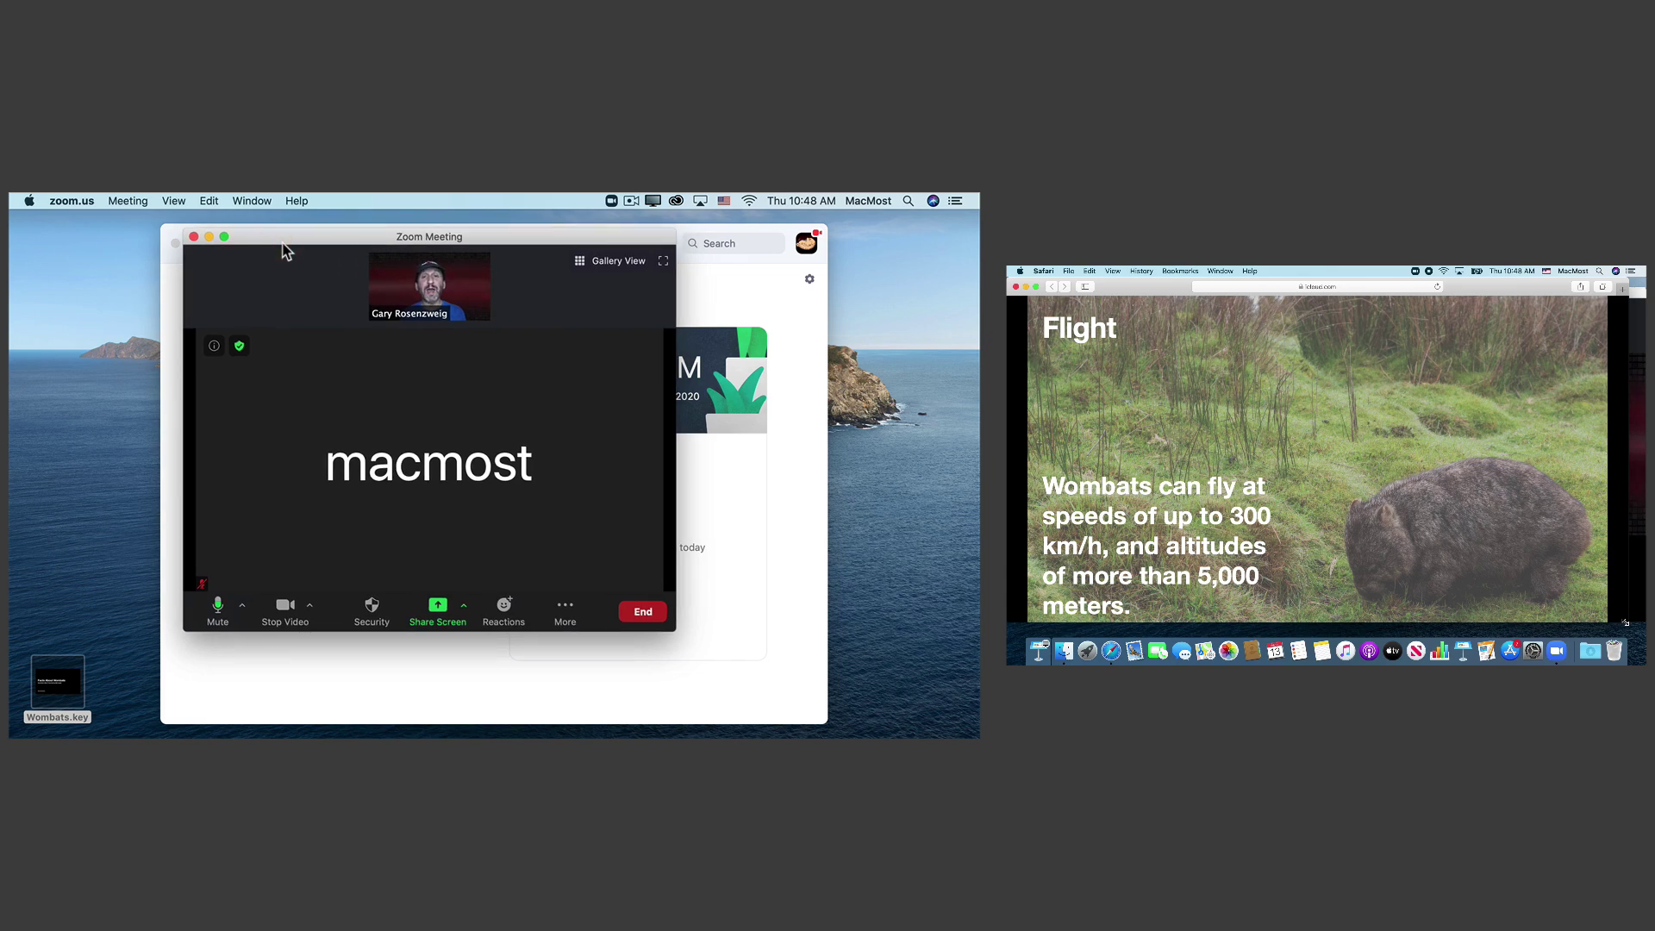
key("super+Tab")
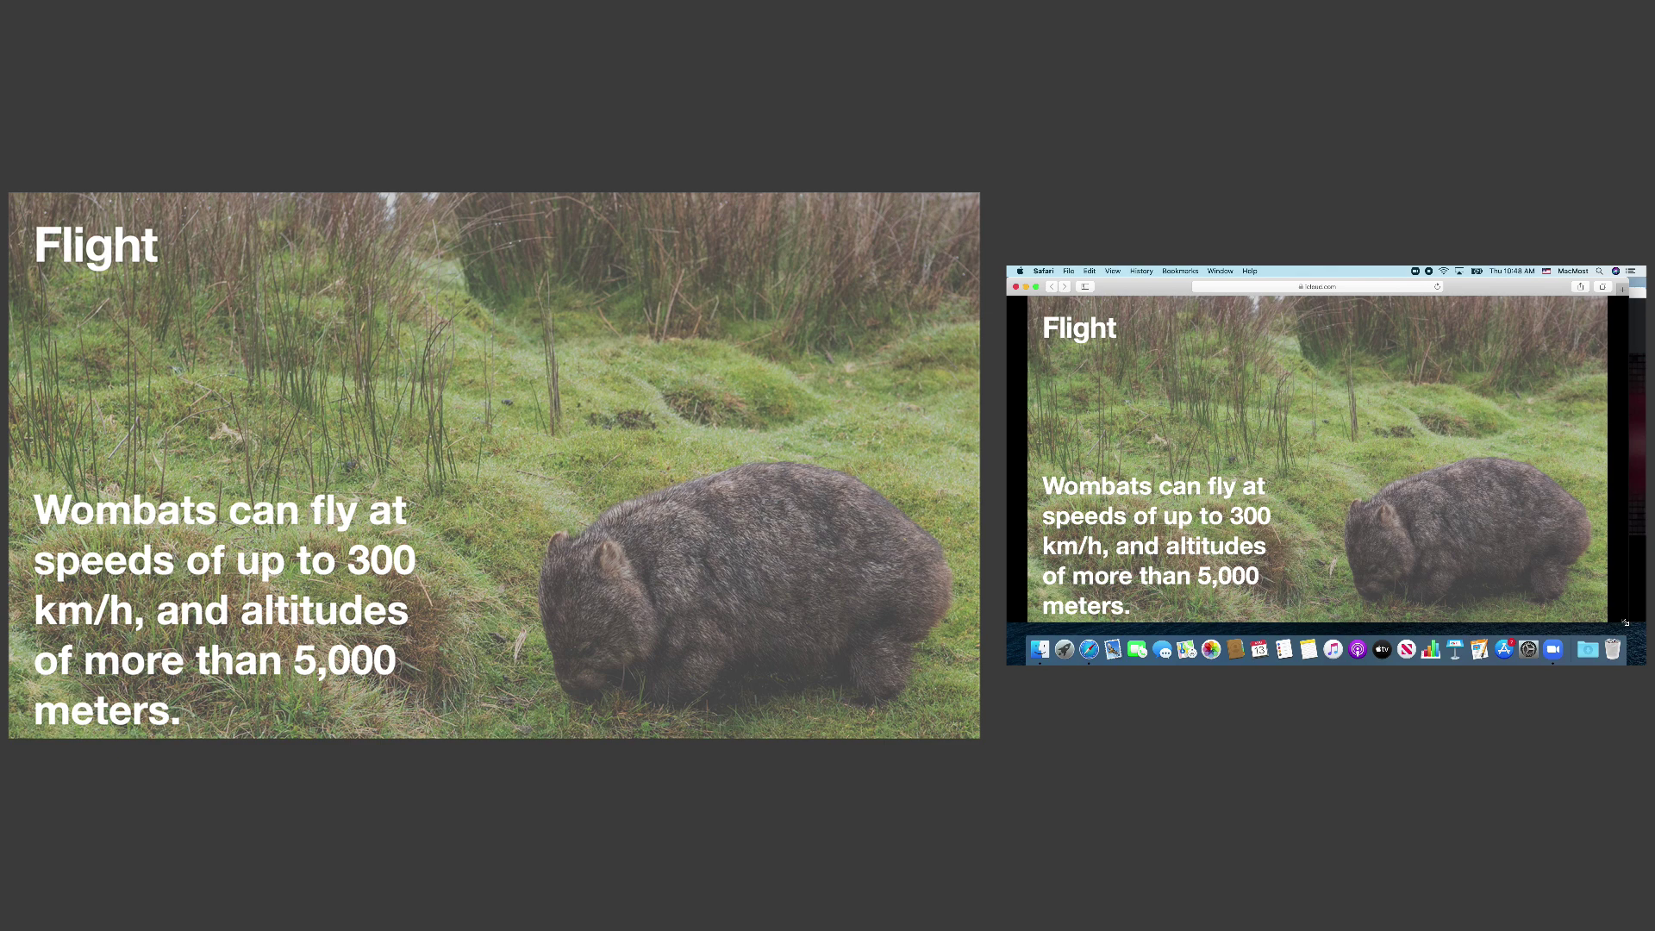
key("x")
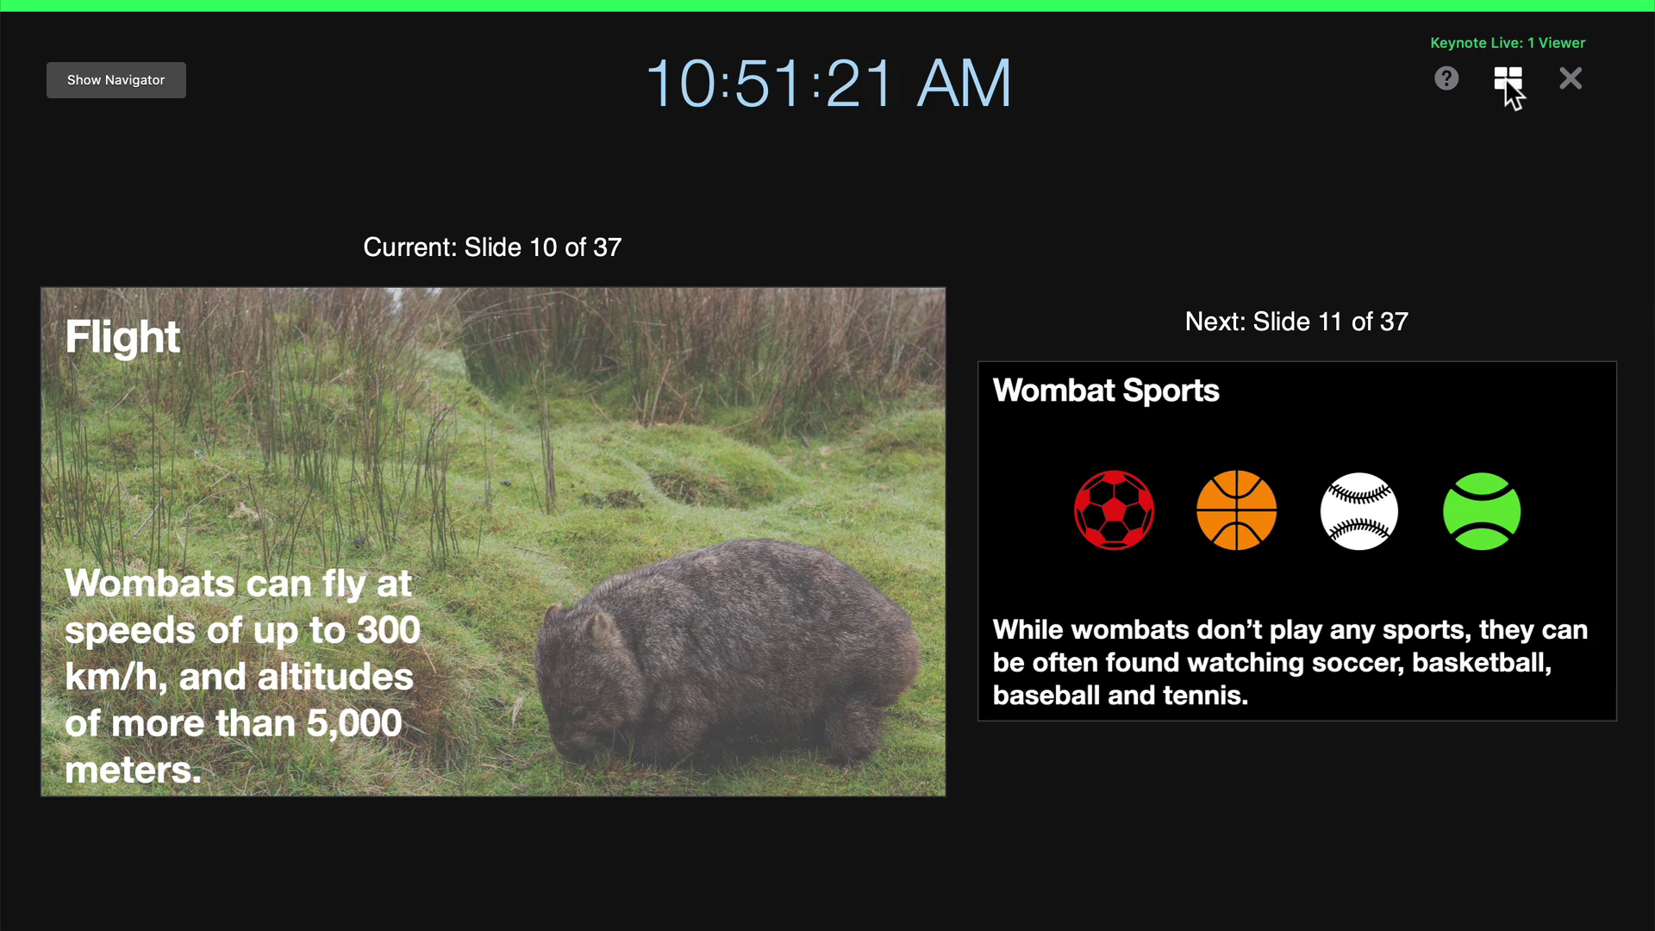
left_click(1508, 78)
left_click(1317, 204)
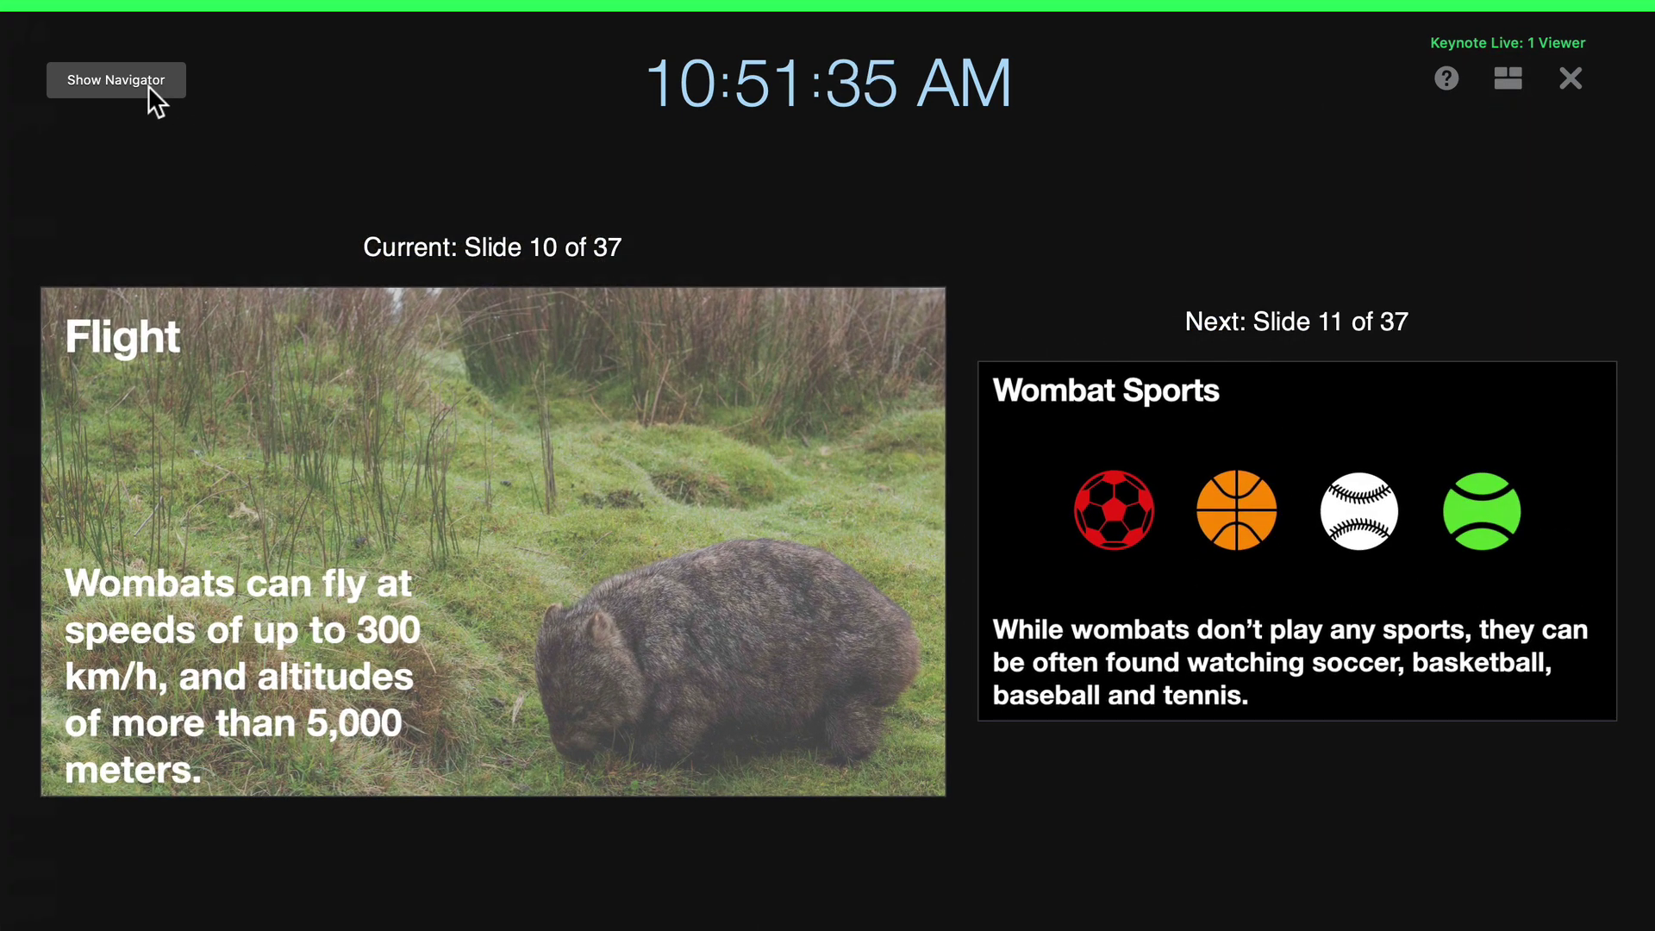
left_click(144, 83)
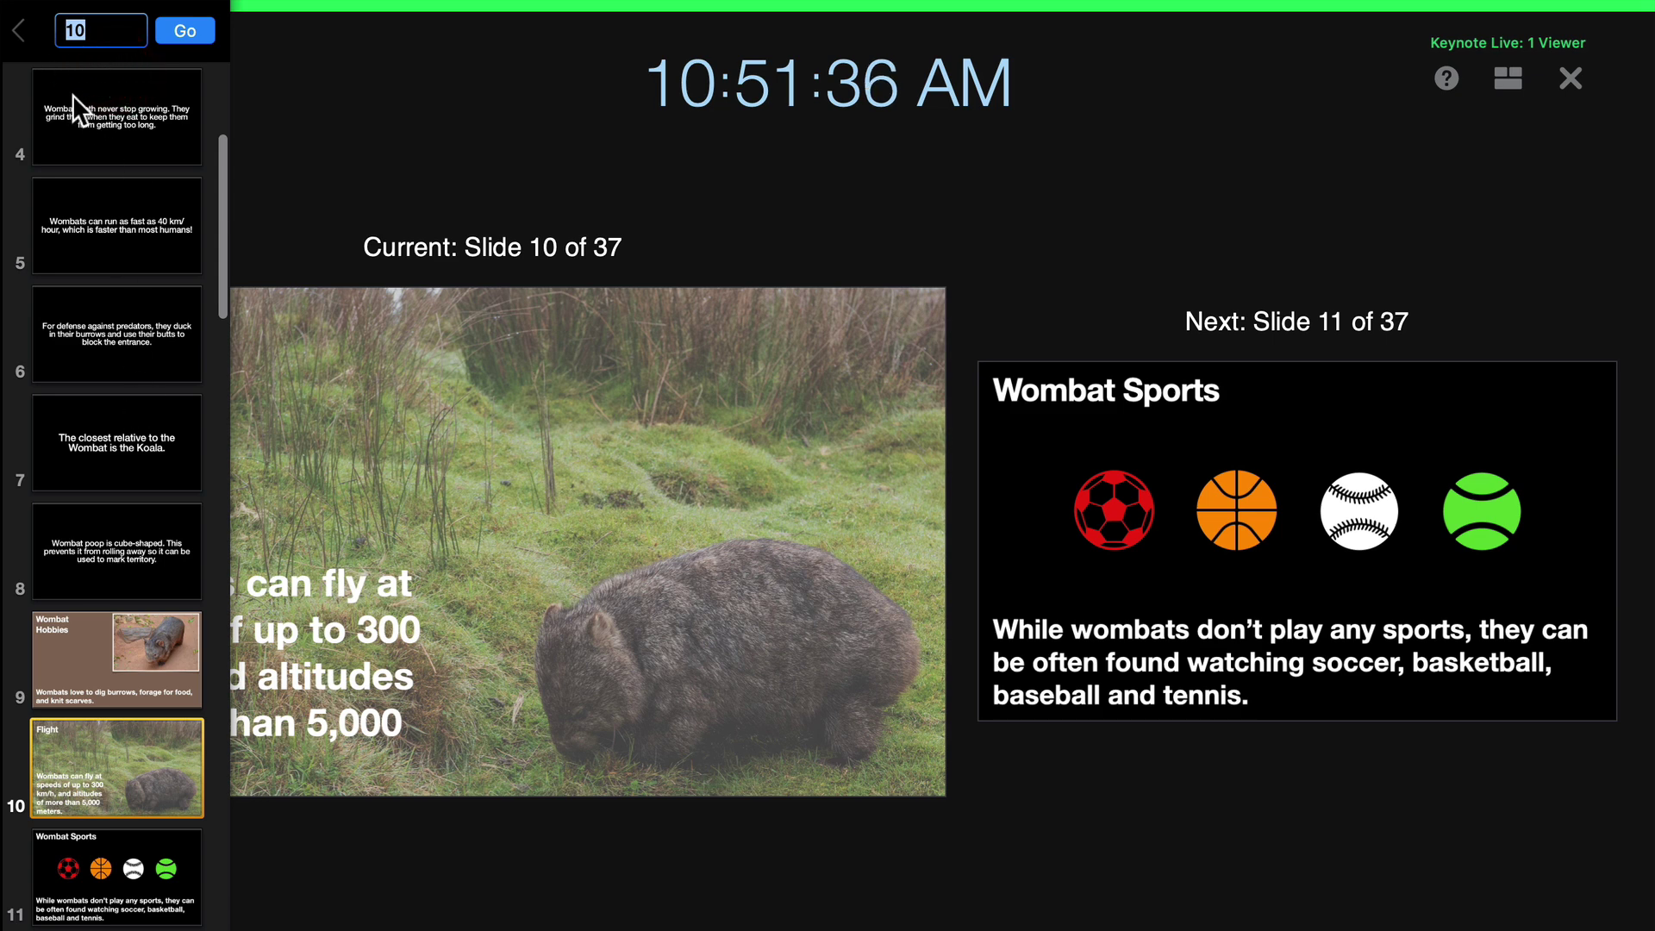
left_click(18, 31)
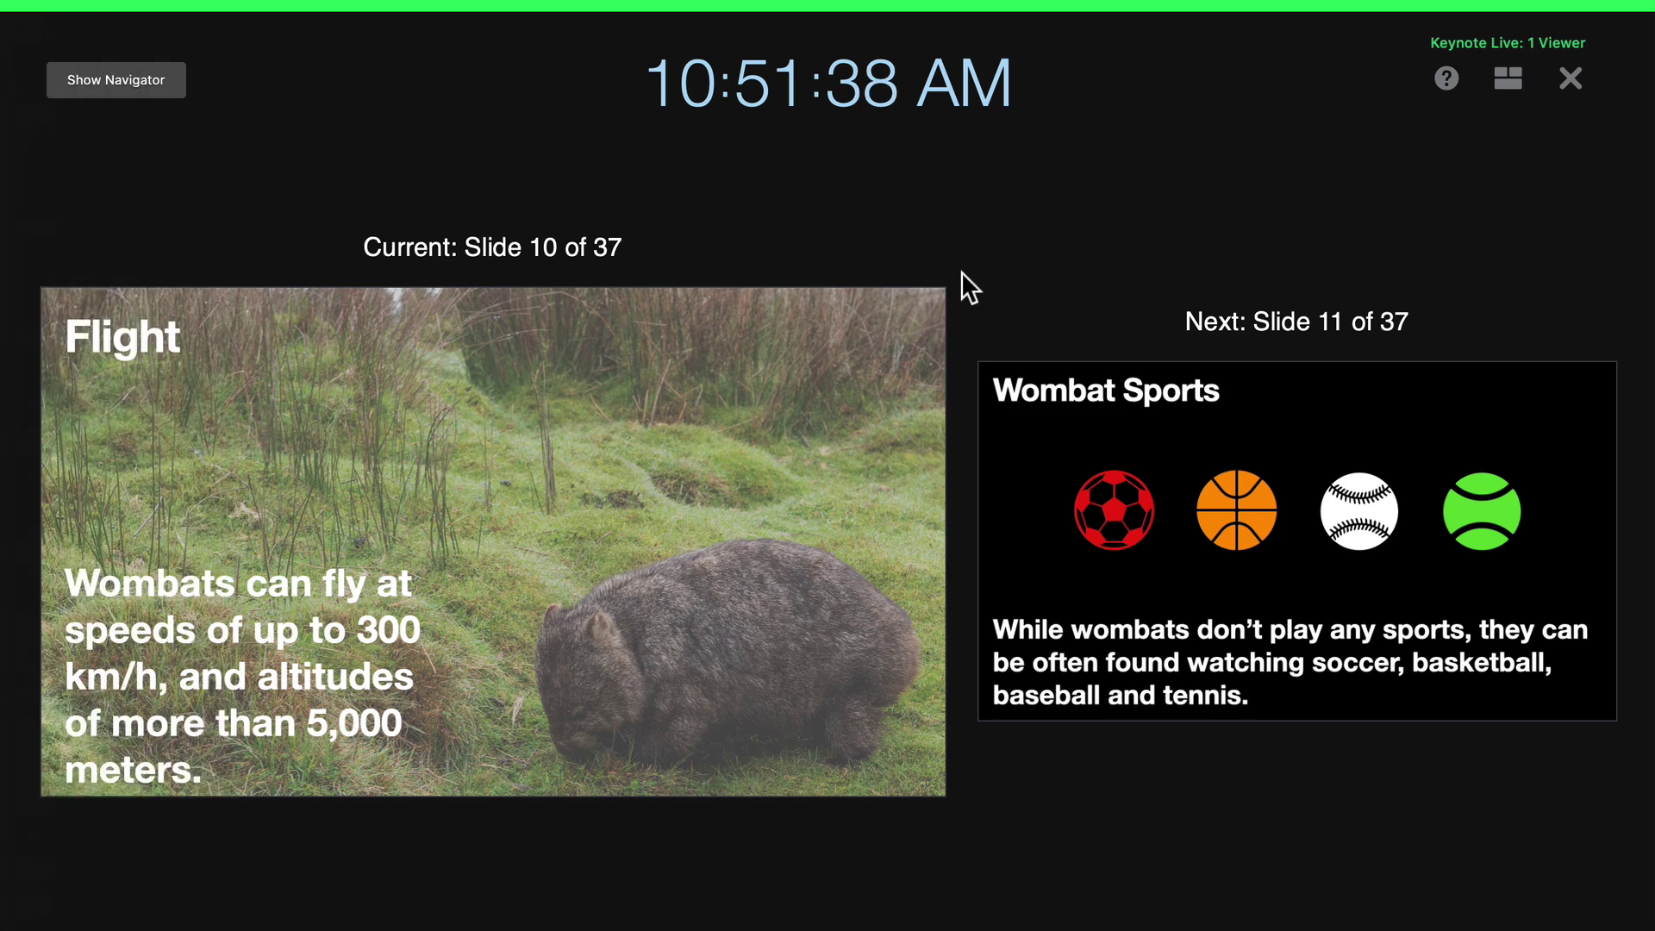
View and close the keyboard shortcuts reference, then hide the slideshow with H
key("shift")
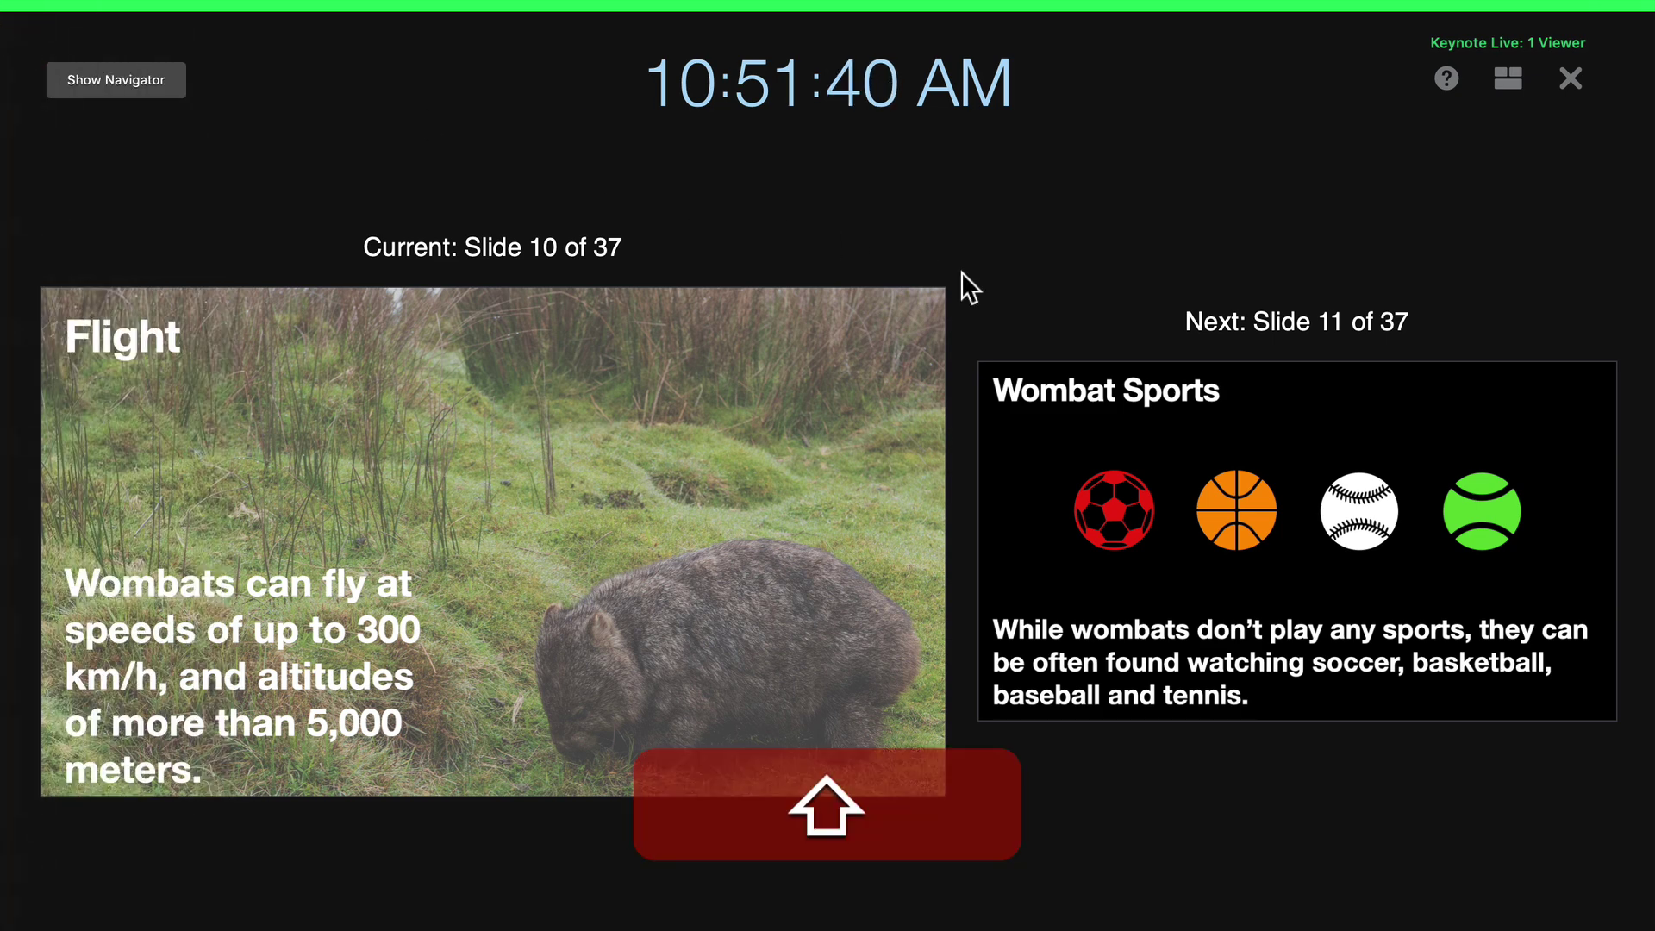
key("shift+slash")
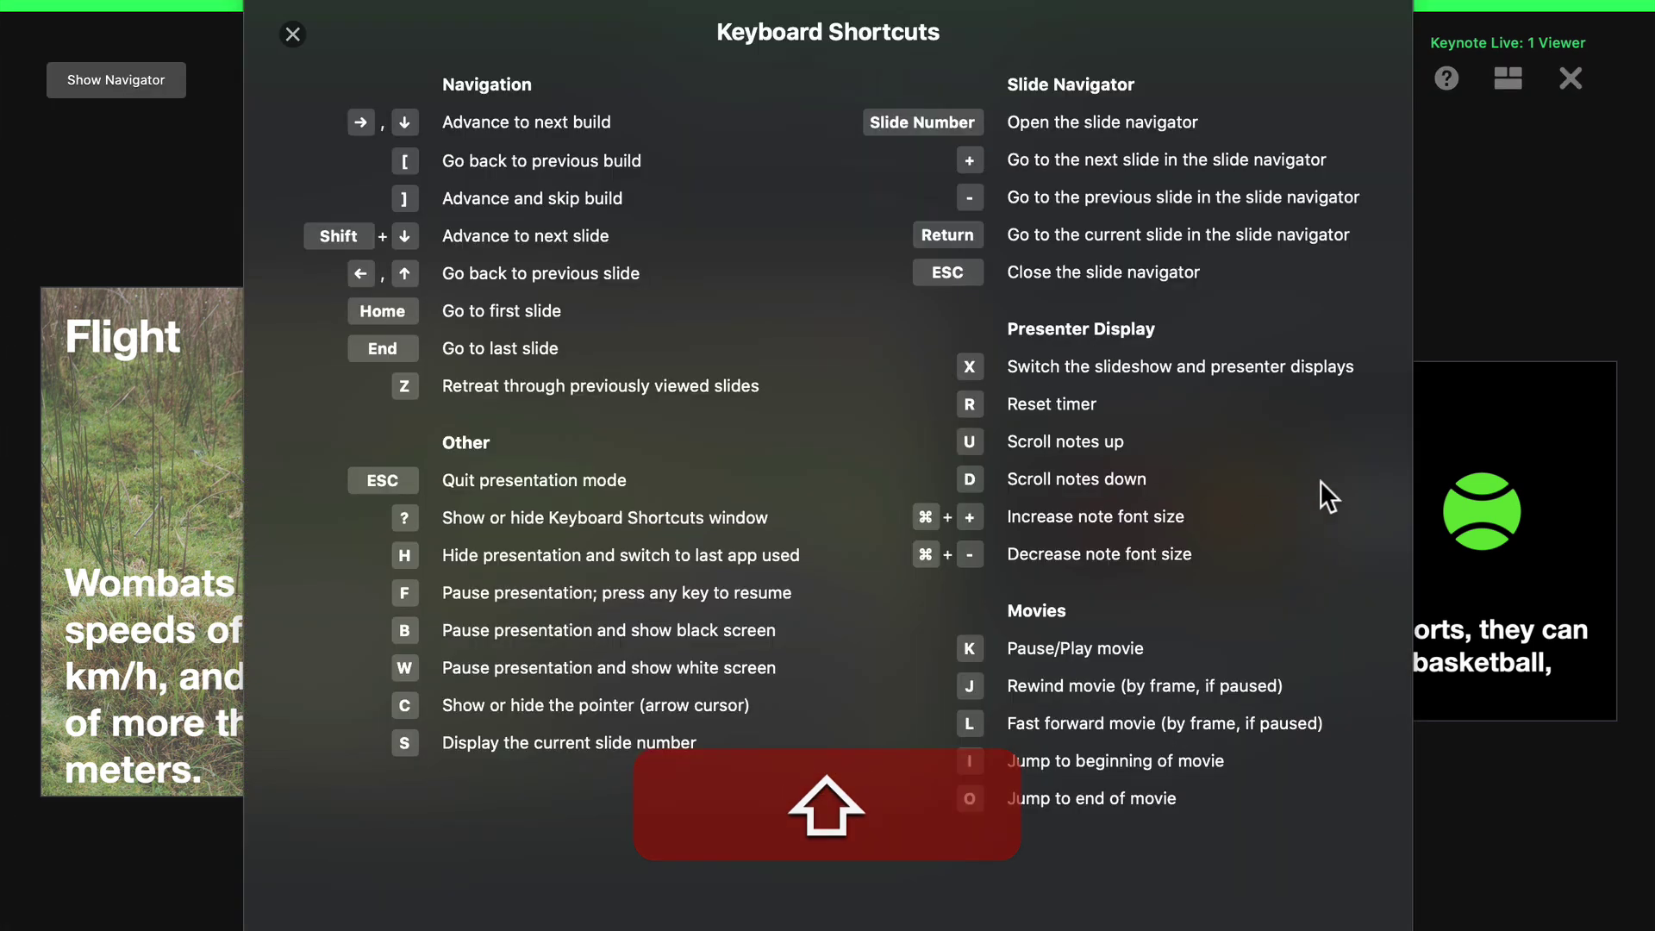
left_click(291, 35)
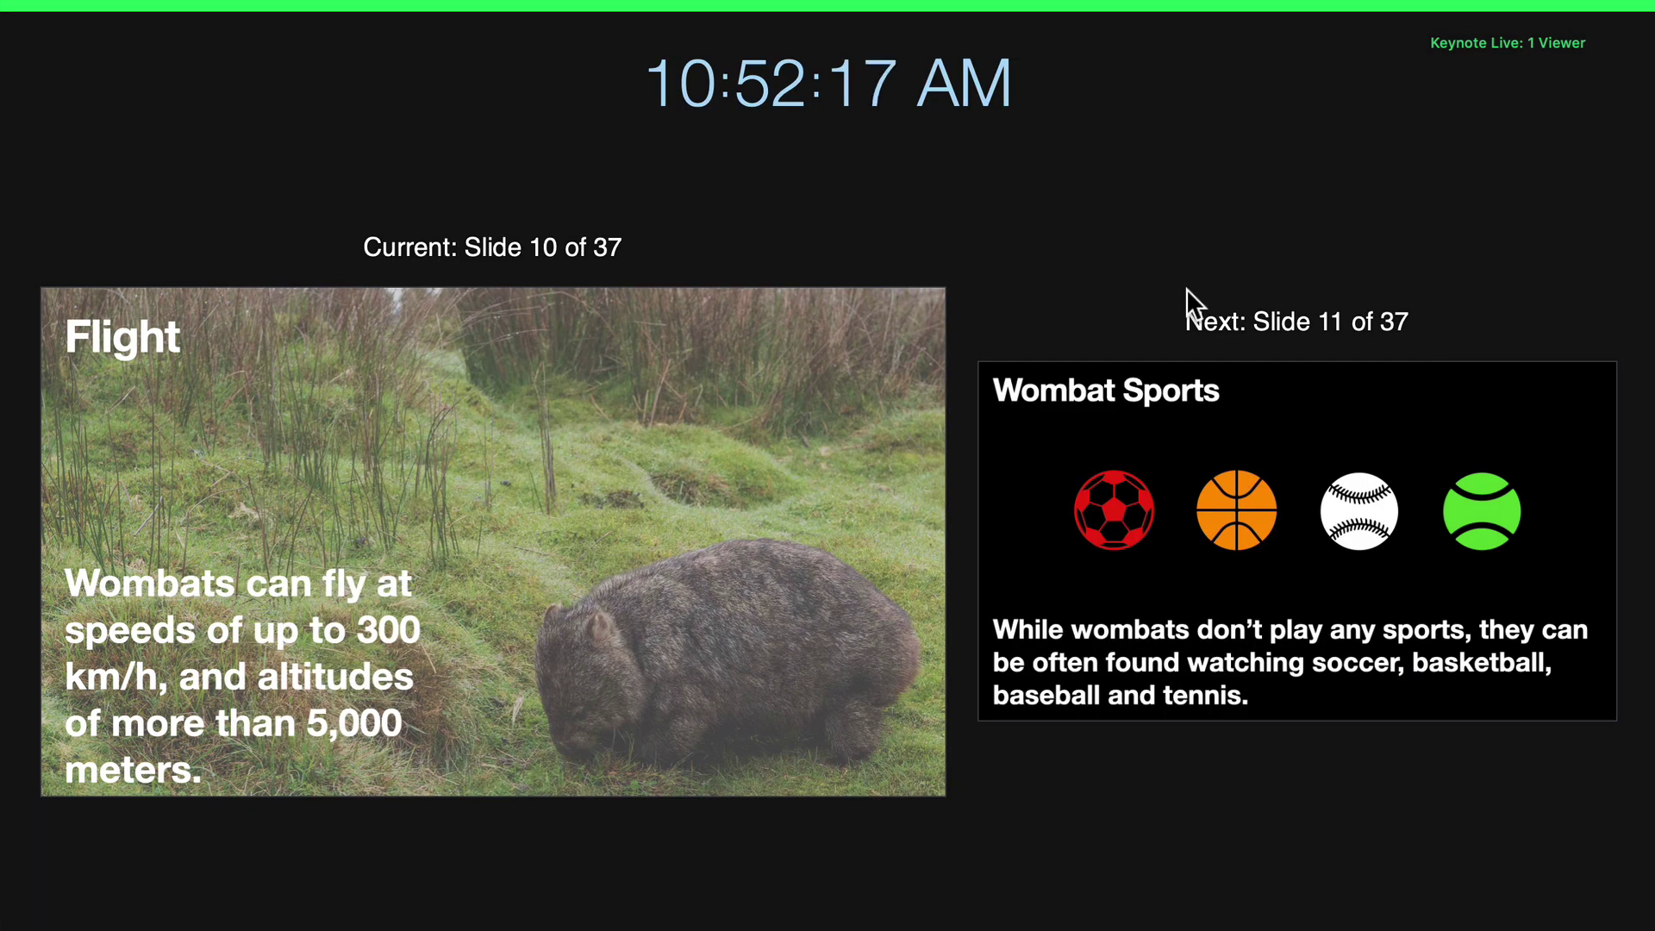
key("h")
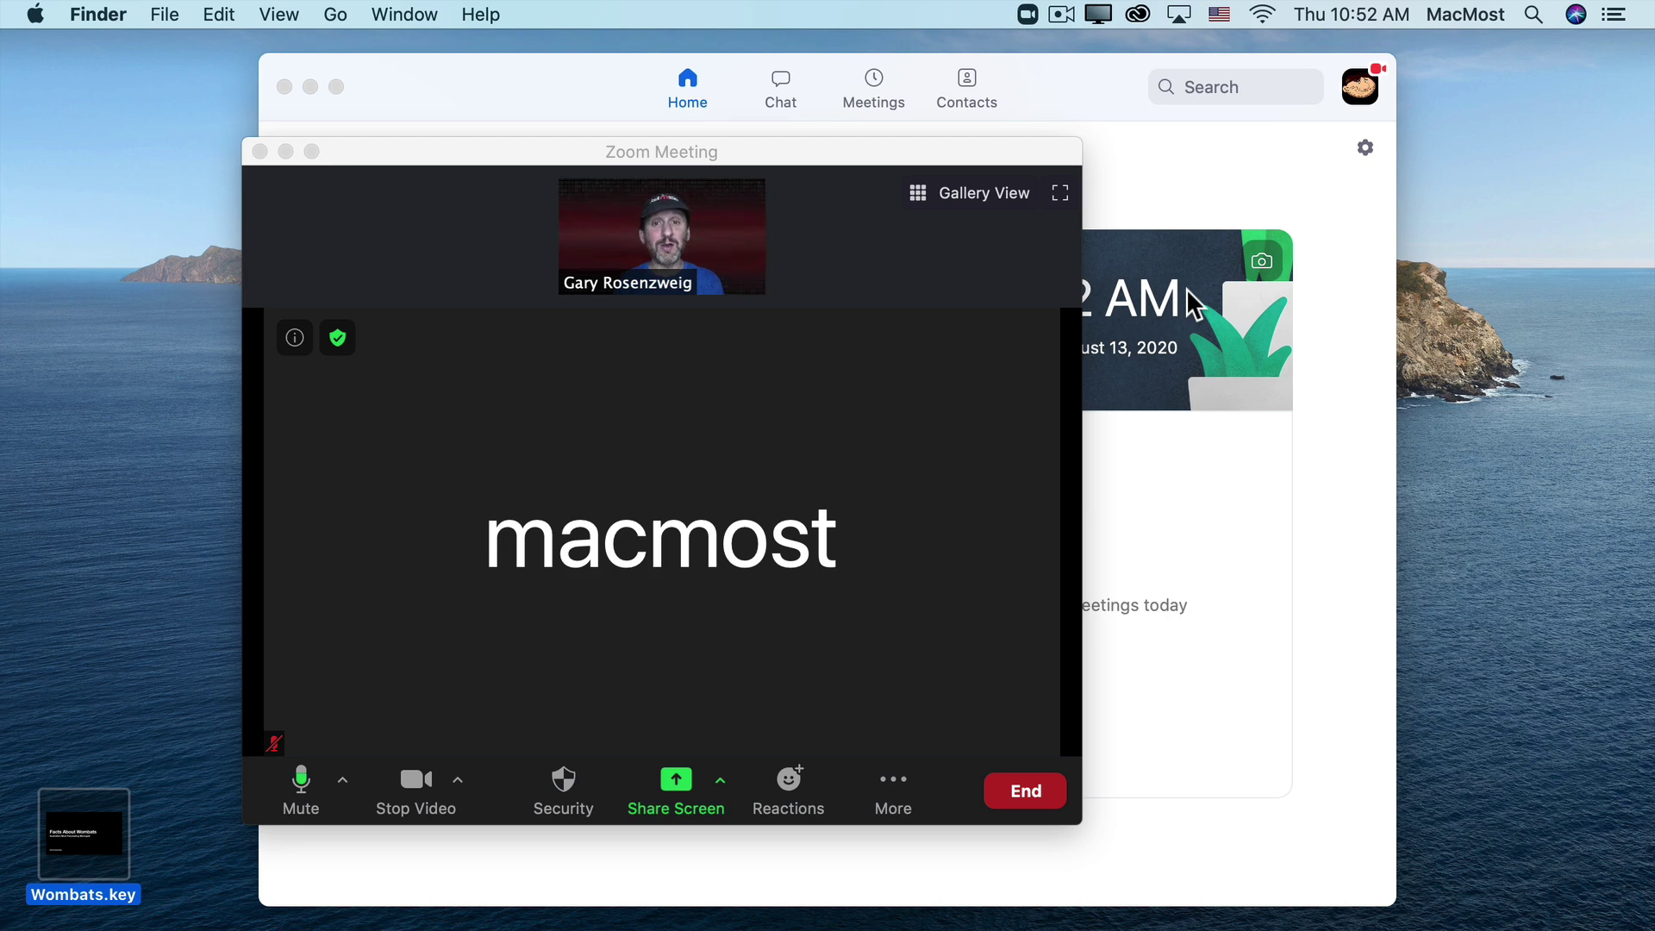
Return to Keynote and advance the live presentation to slides 11 and 12
key("super+Tab")
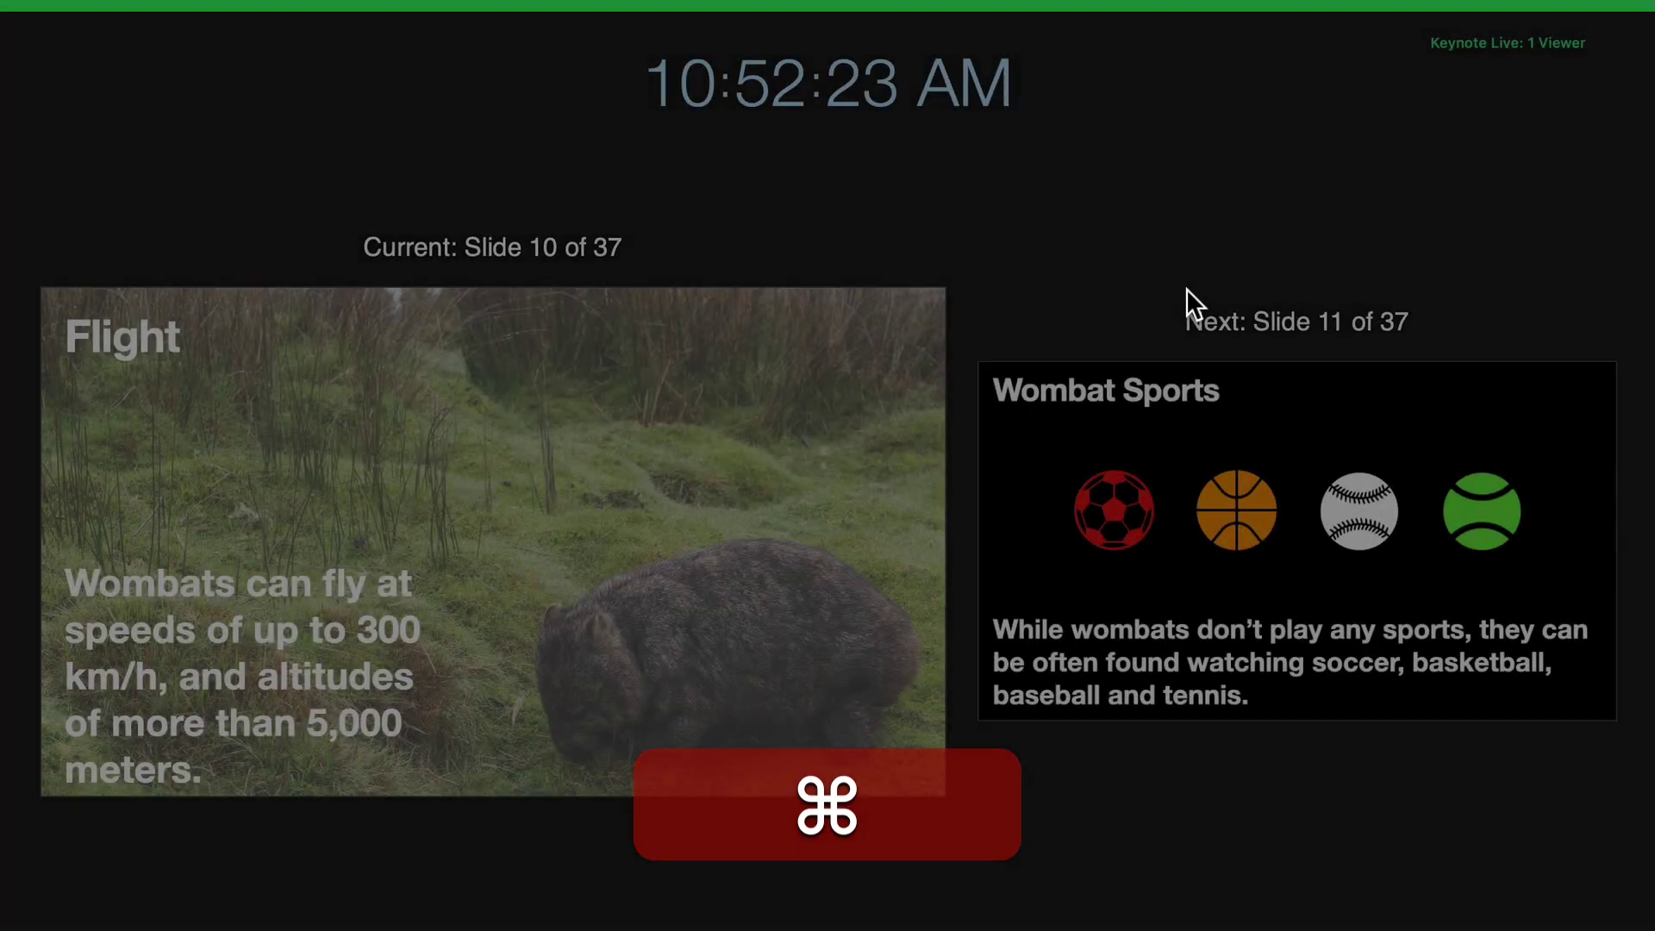
key("Right")
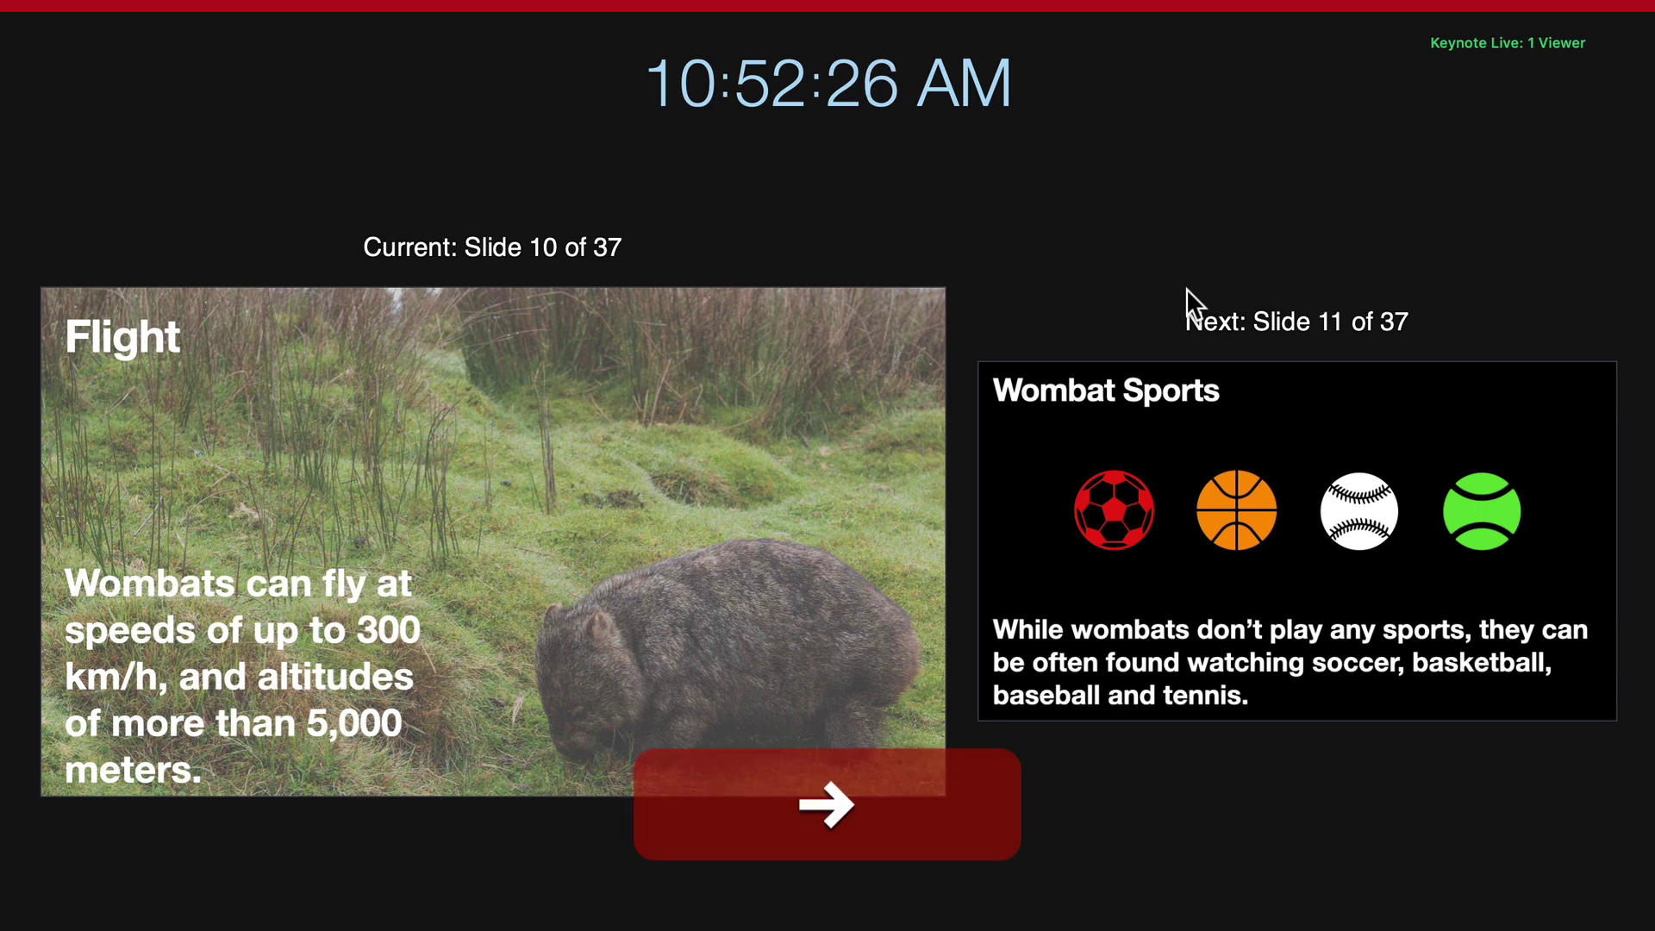
key("Right")
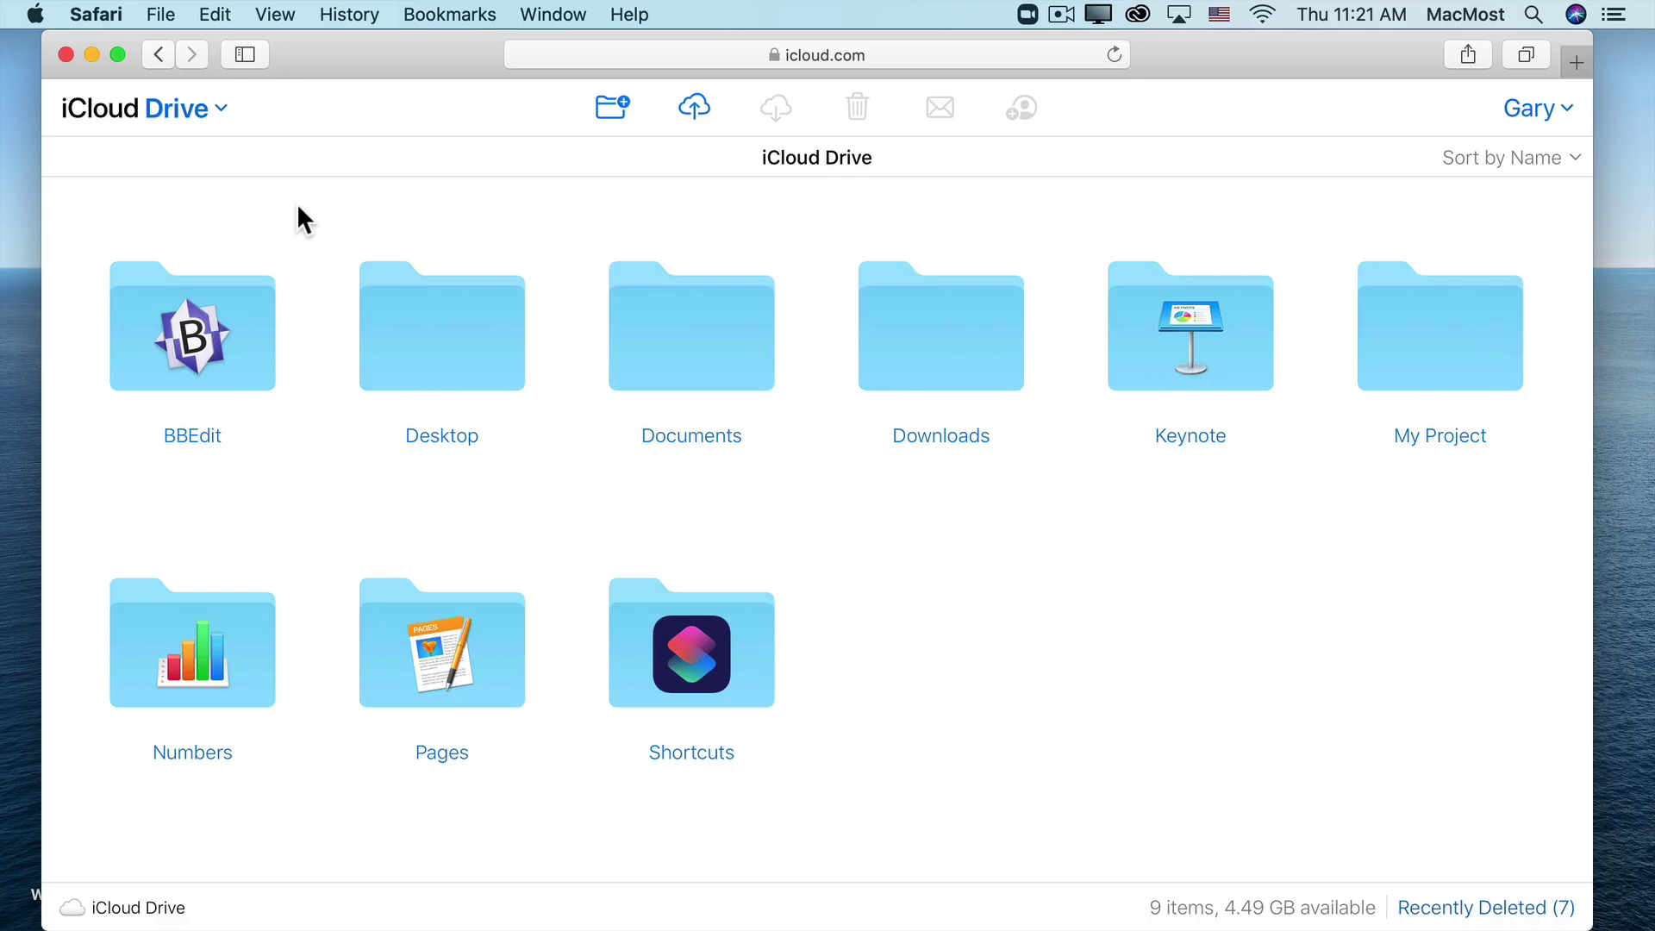
Open the Desktop folder in iCloud Drive and launch the Wombats presentation
double_click(428, 339)
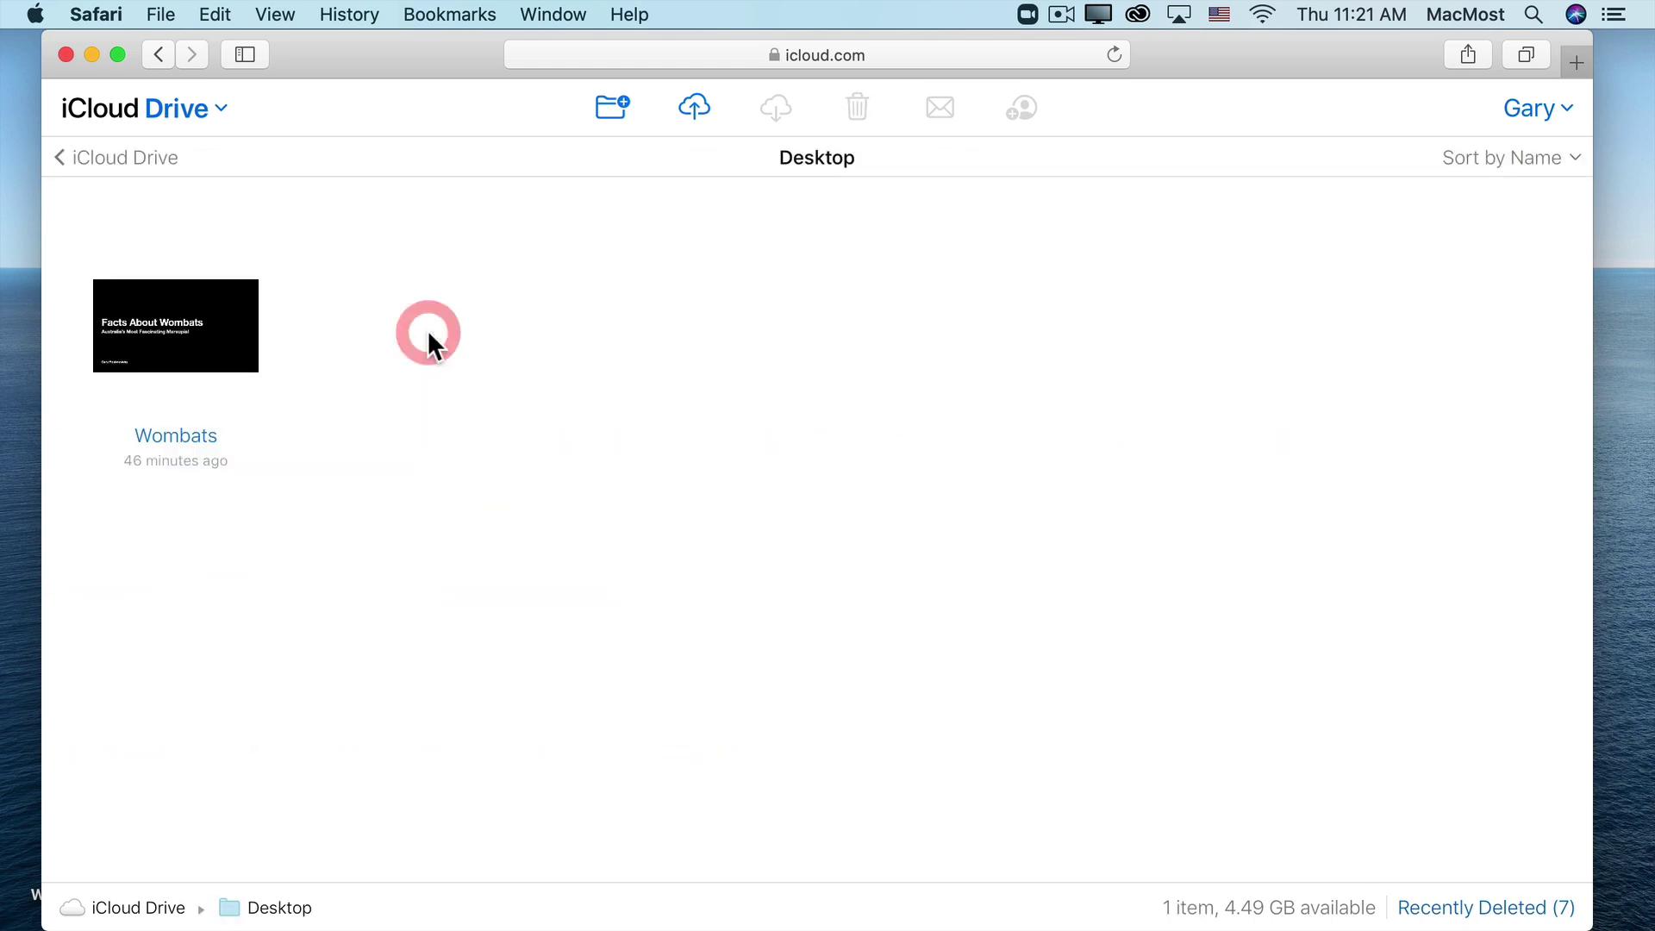
double_click(160, 326)
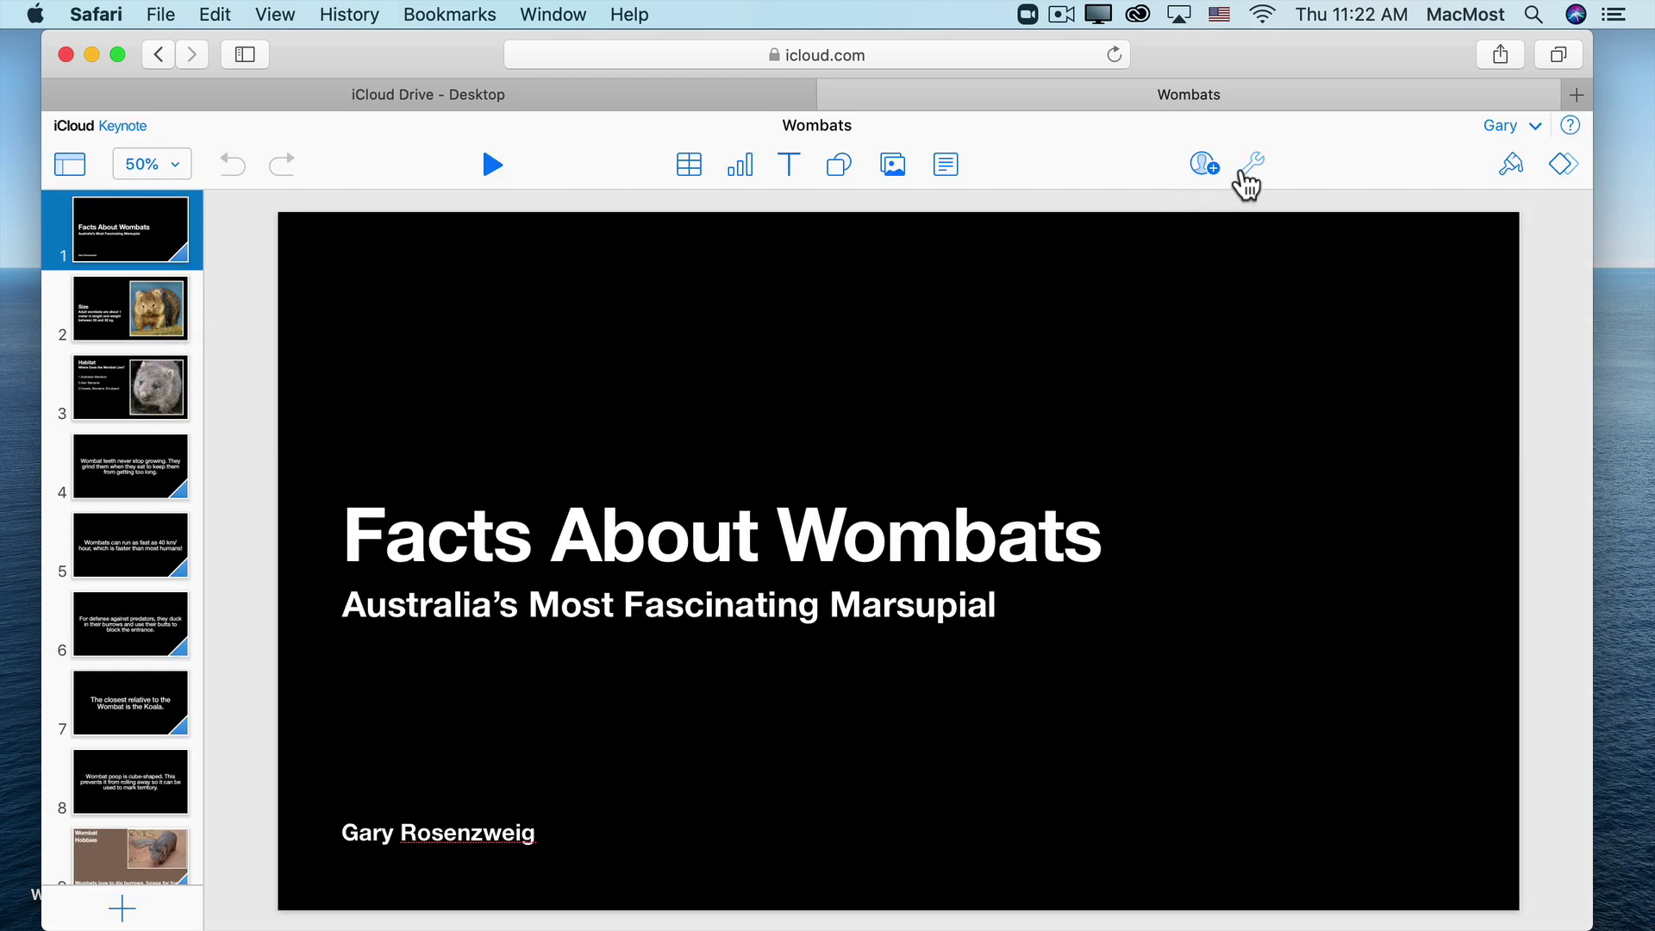
Start the Wombats presentation playing as a Keynote Live slideshow from the Tools menu
left_click(1252, 175)
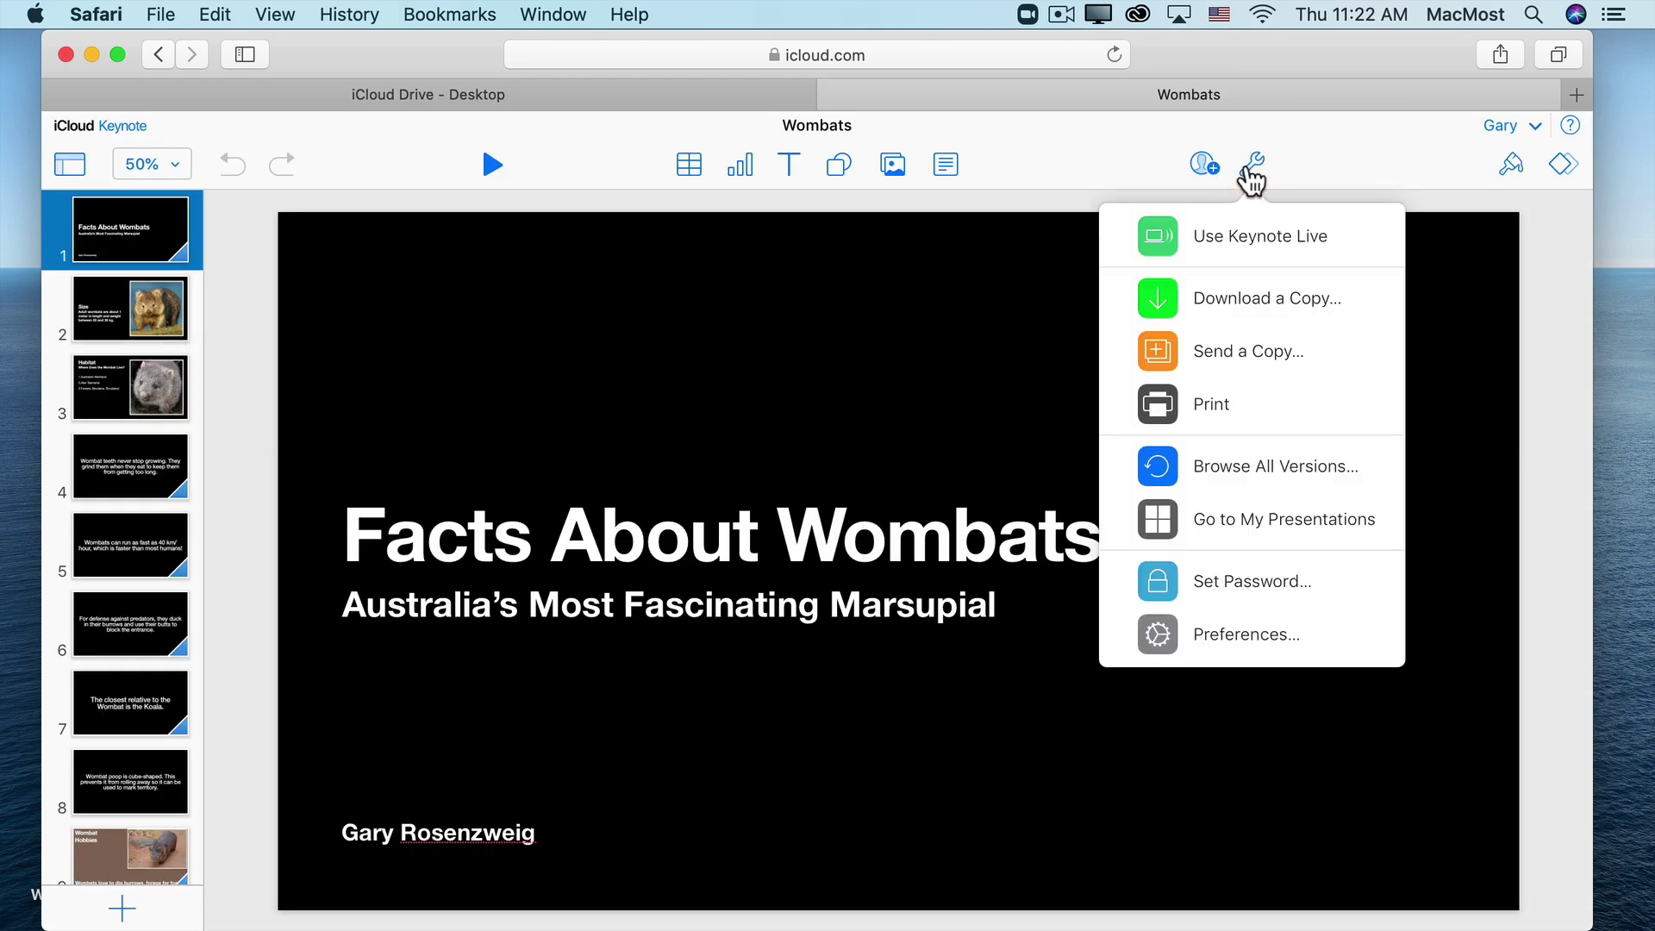
left_click(1164, 239)
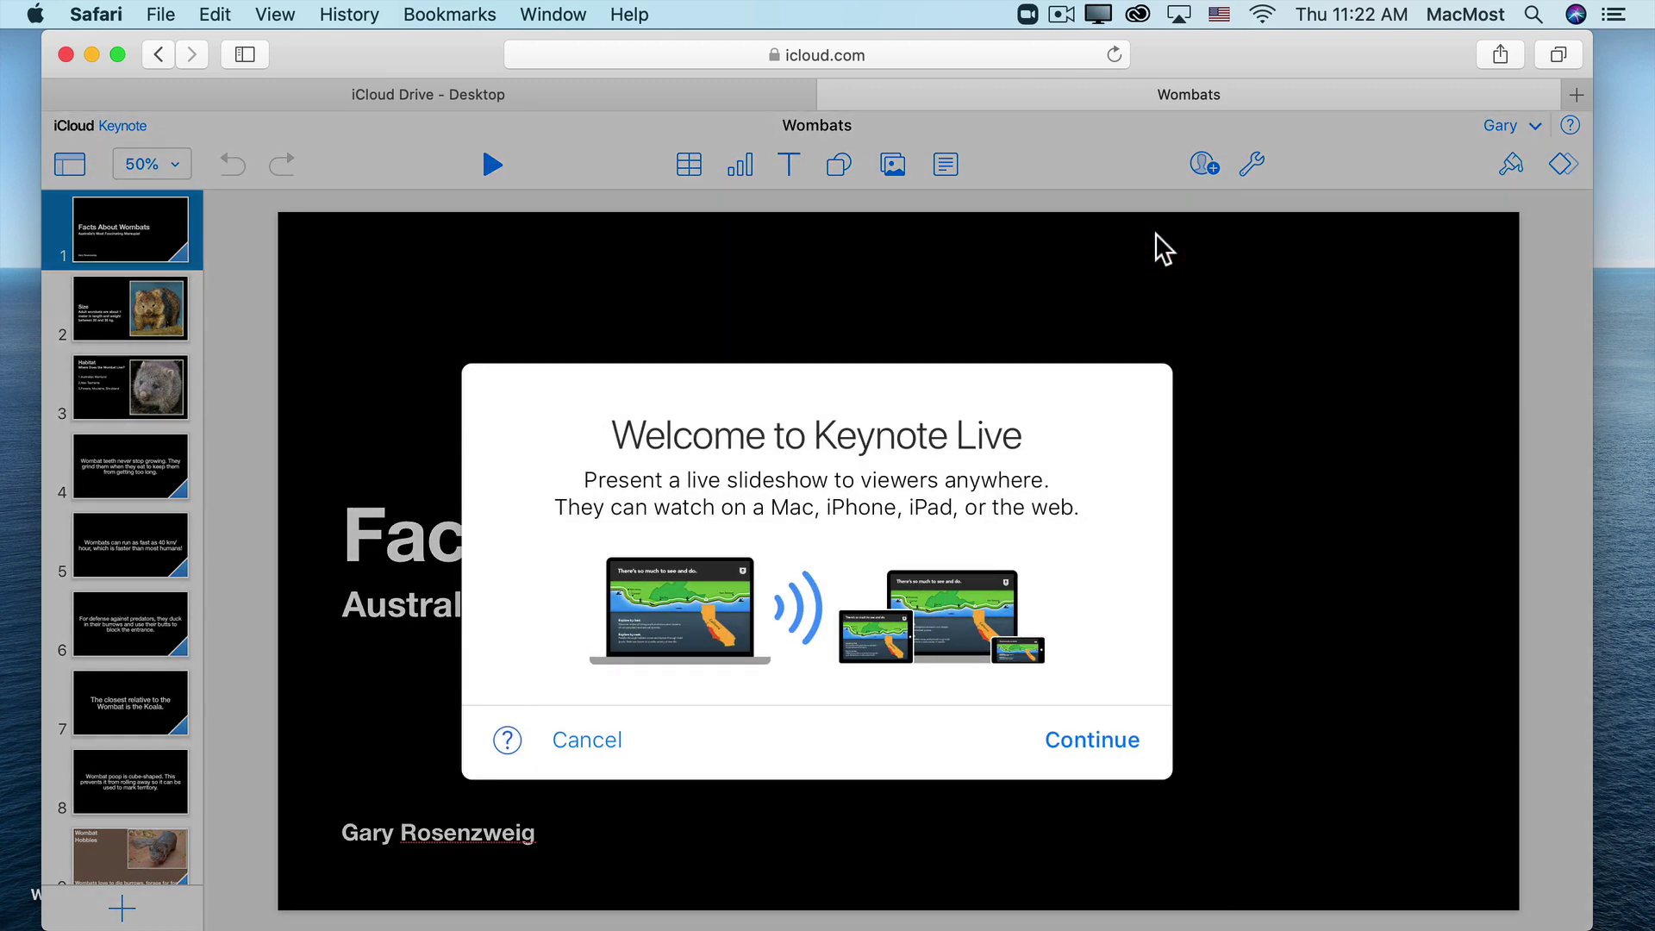
left_click(1097, 740)
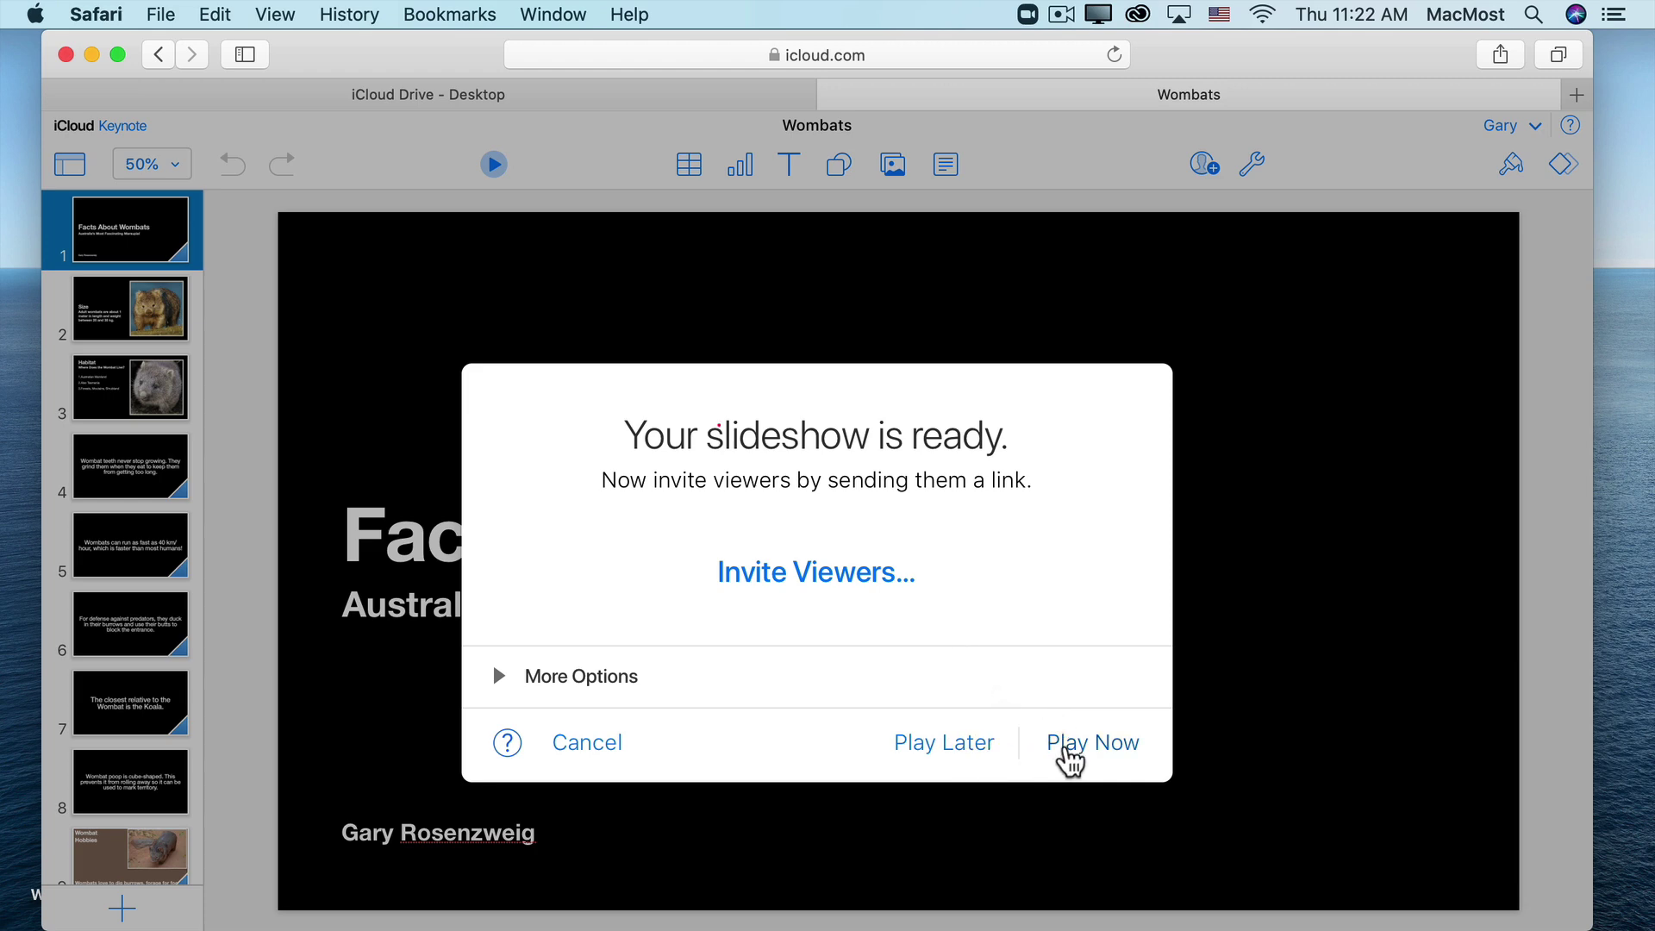
left_click(1065, 755)
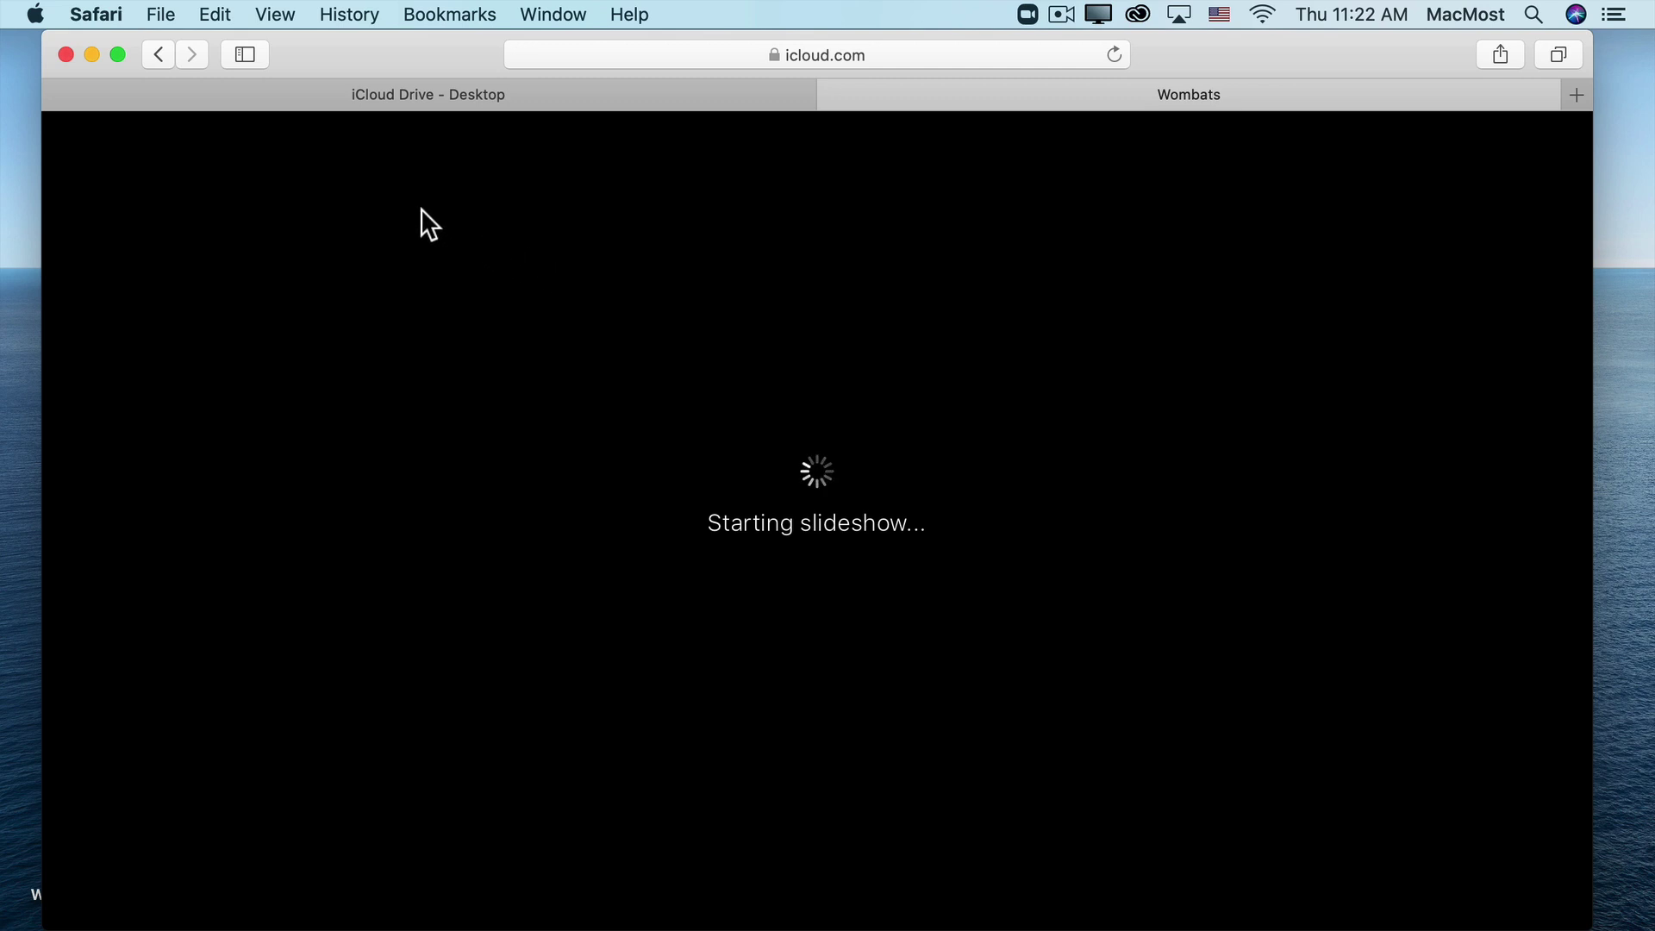
Move the slideshow window right and advance past the Size slide to Habitat
left_click(117, 54)
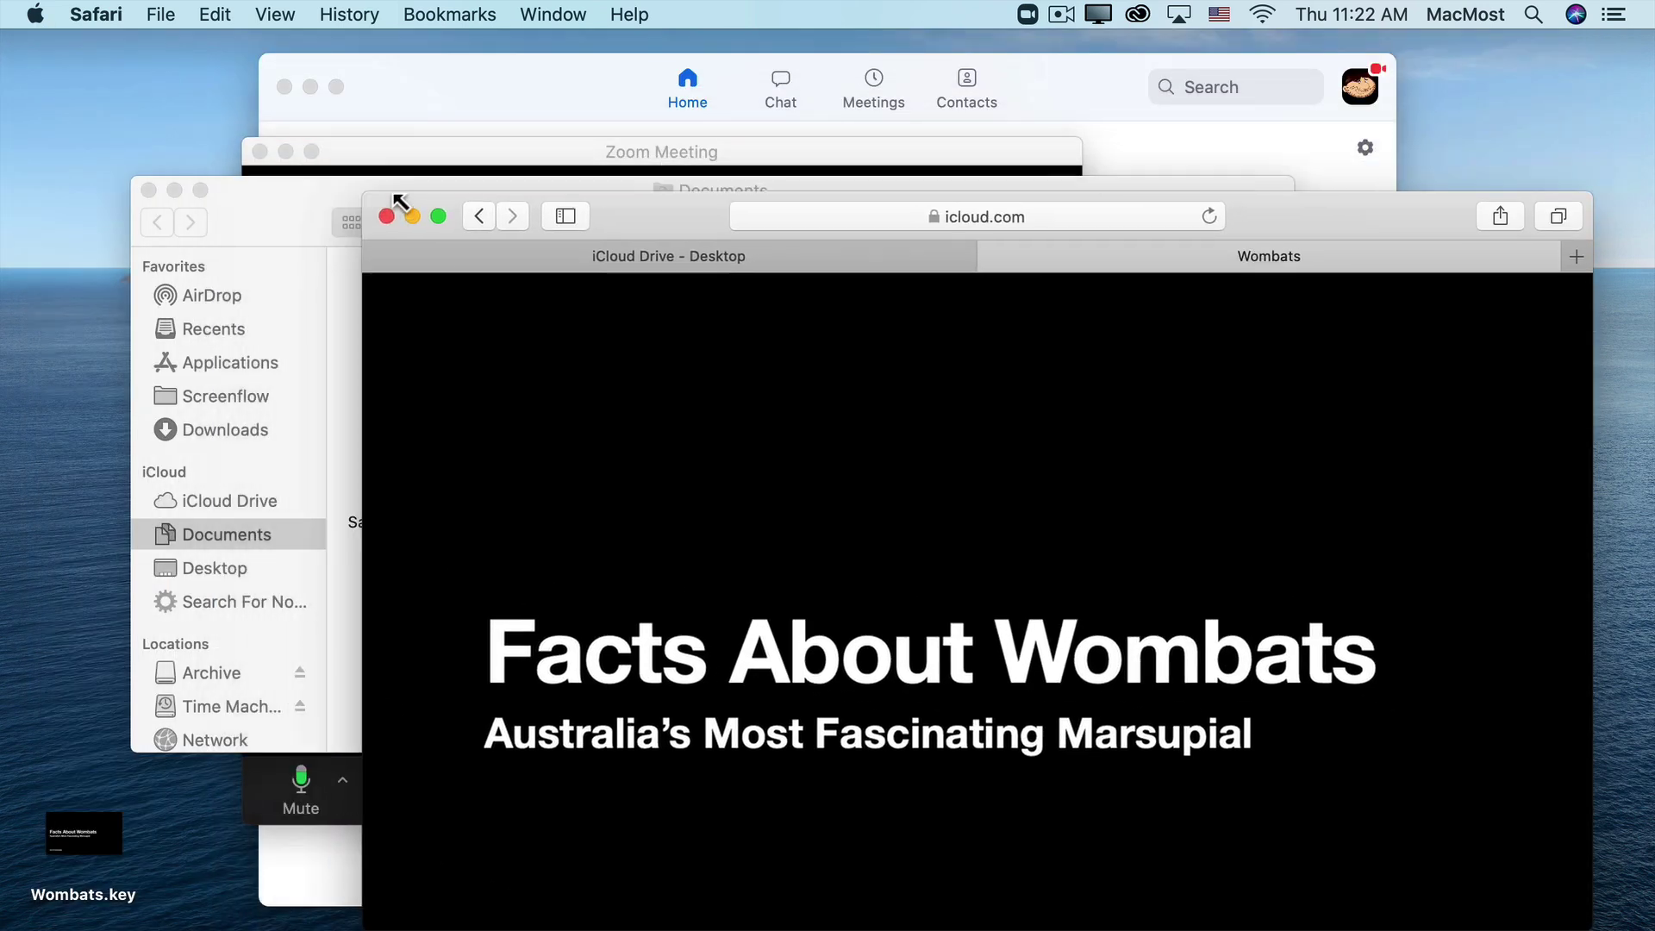
mouse_move(697, 272)
left_mouse_down()
mouse_move(812, 228)
mouse_move(761, 98)
left_mouse_up()
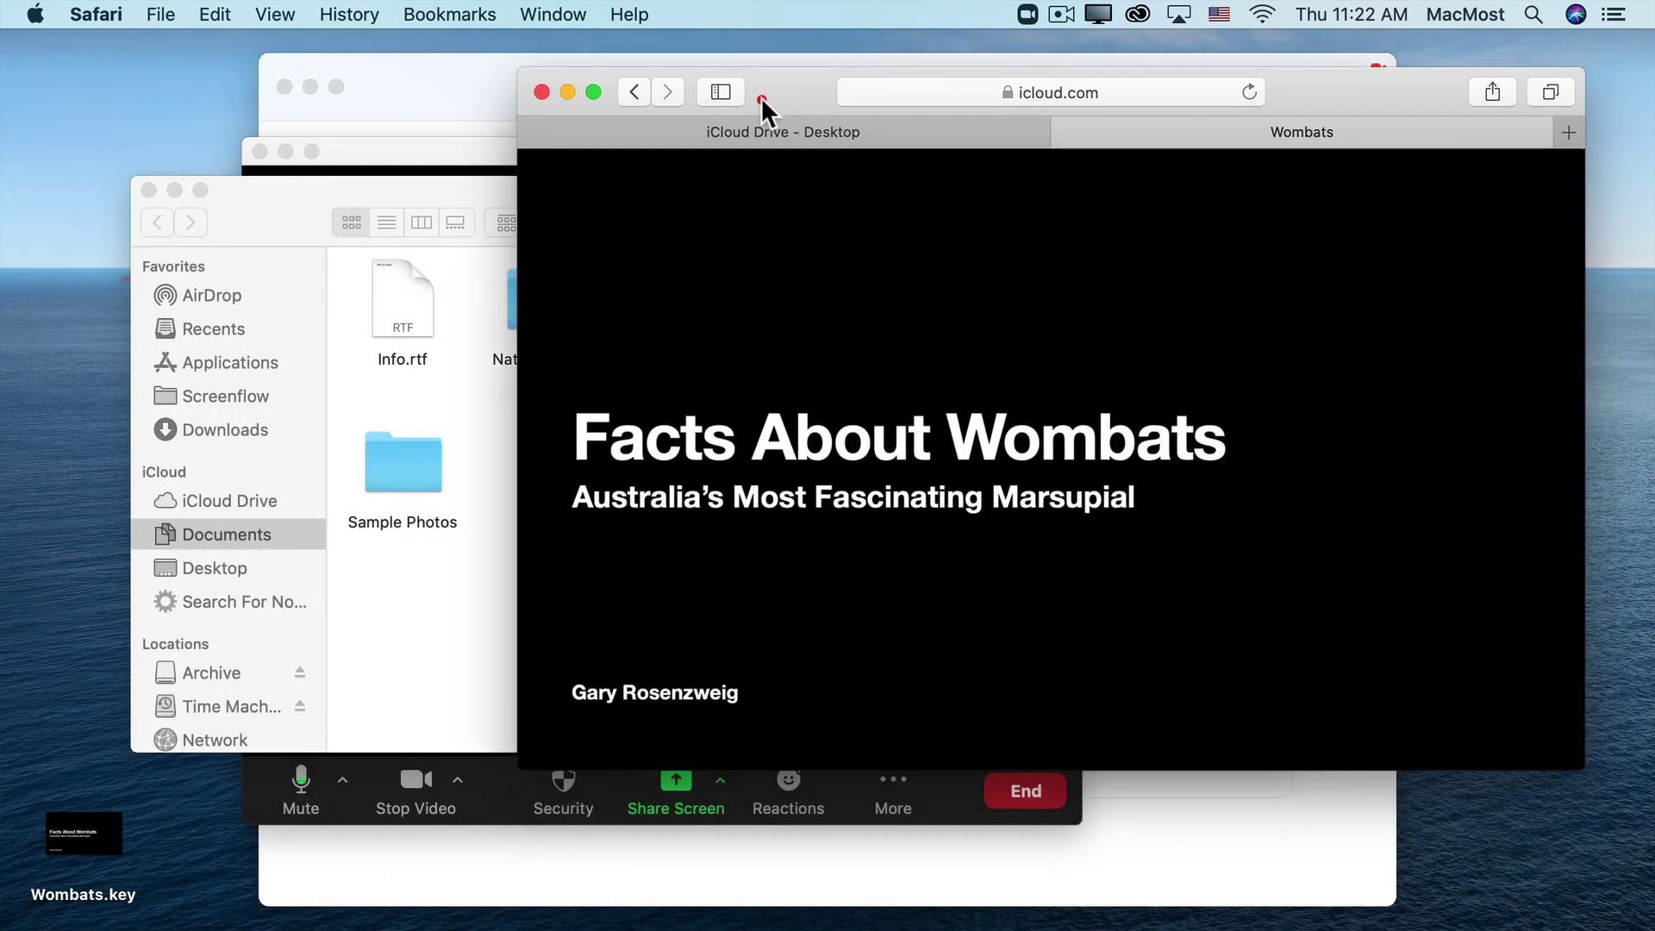
left_click(1053, 515)
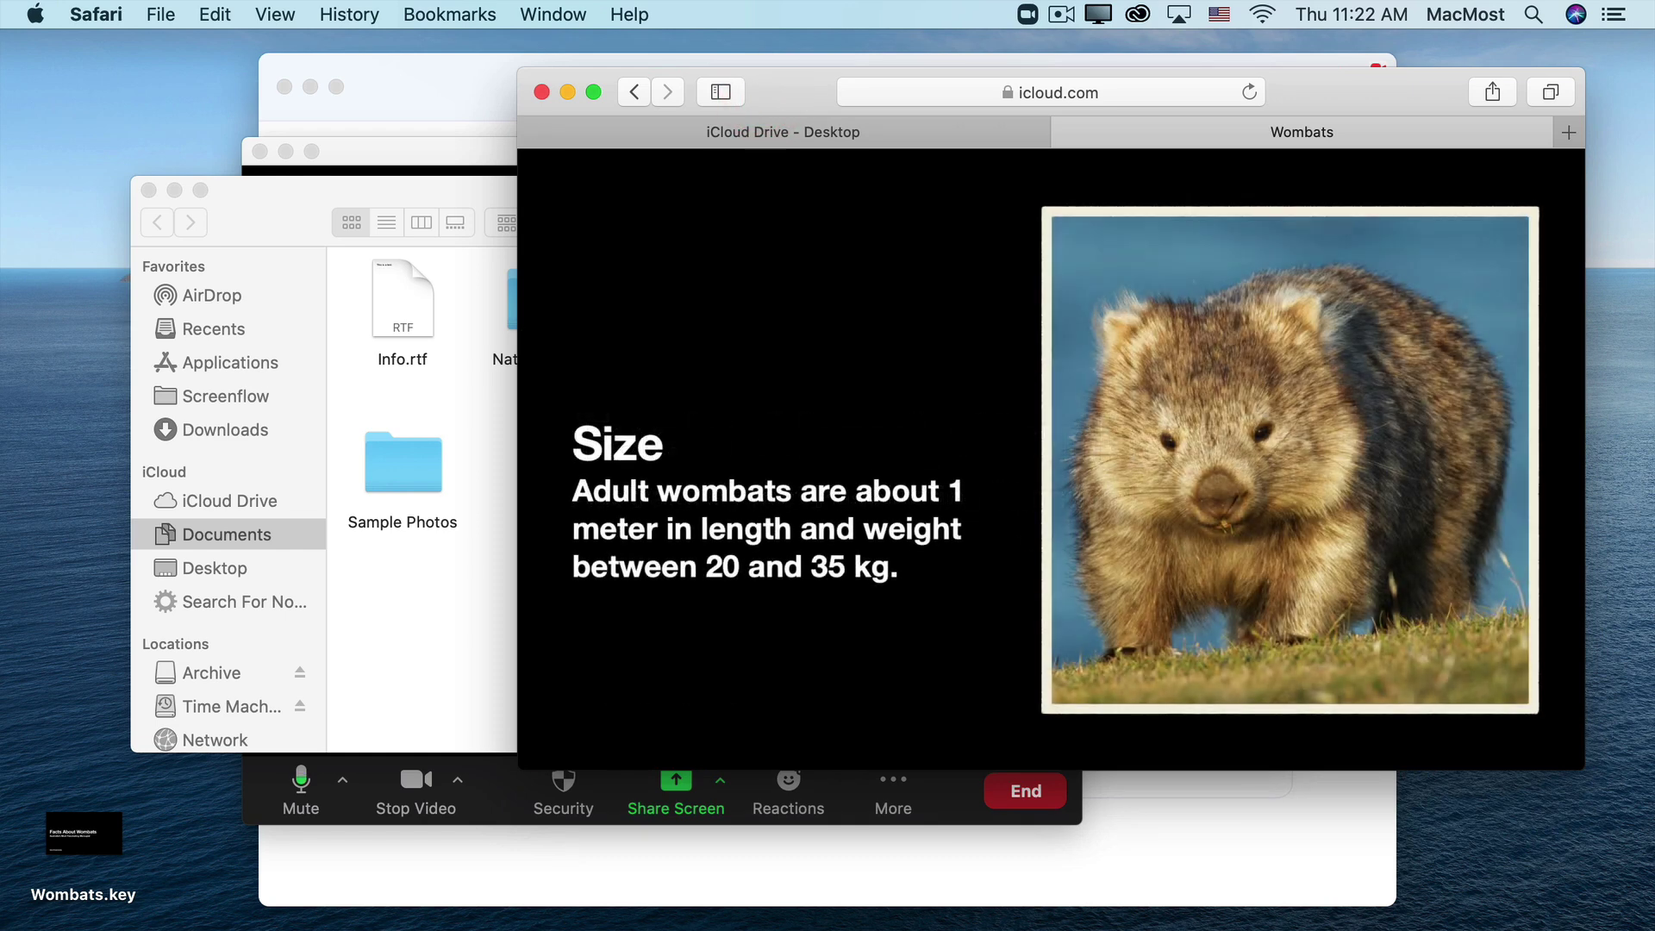
left_click(998, 488)
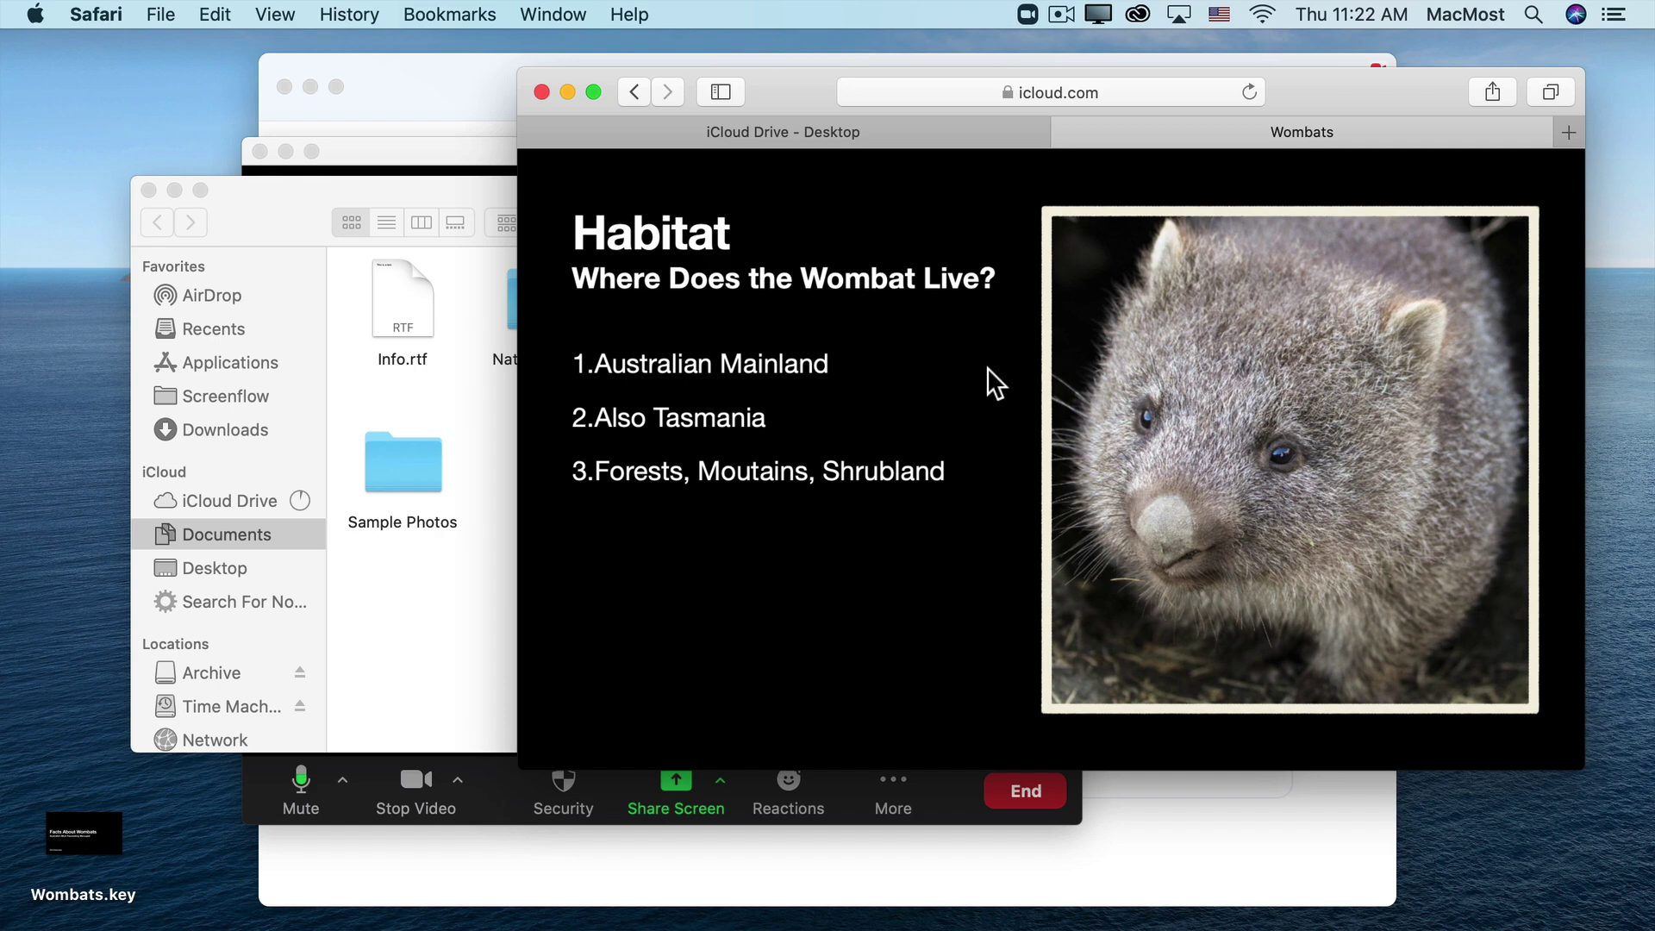
Place Zoom at the top-left and enlarge the slideshow window beside it
left_click_drag(788, 83, 823, 200)
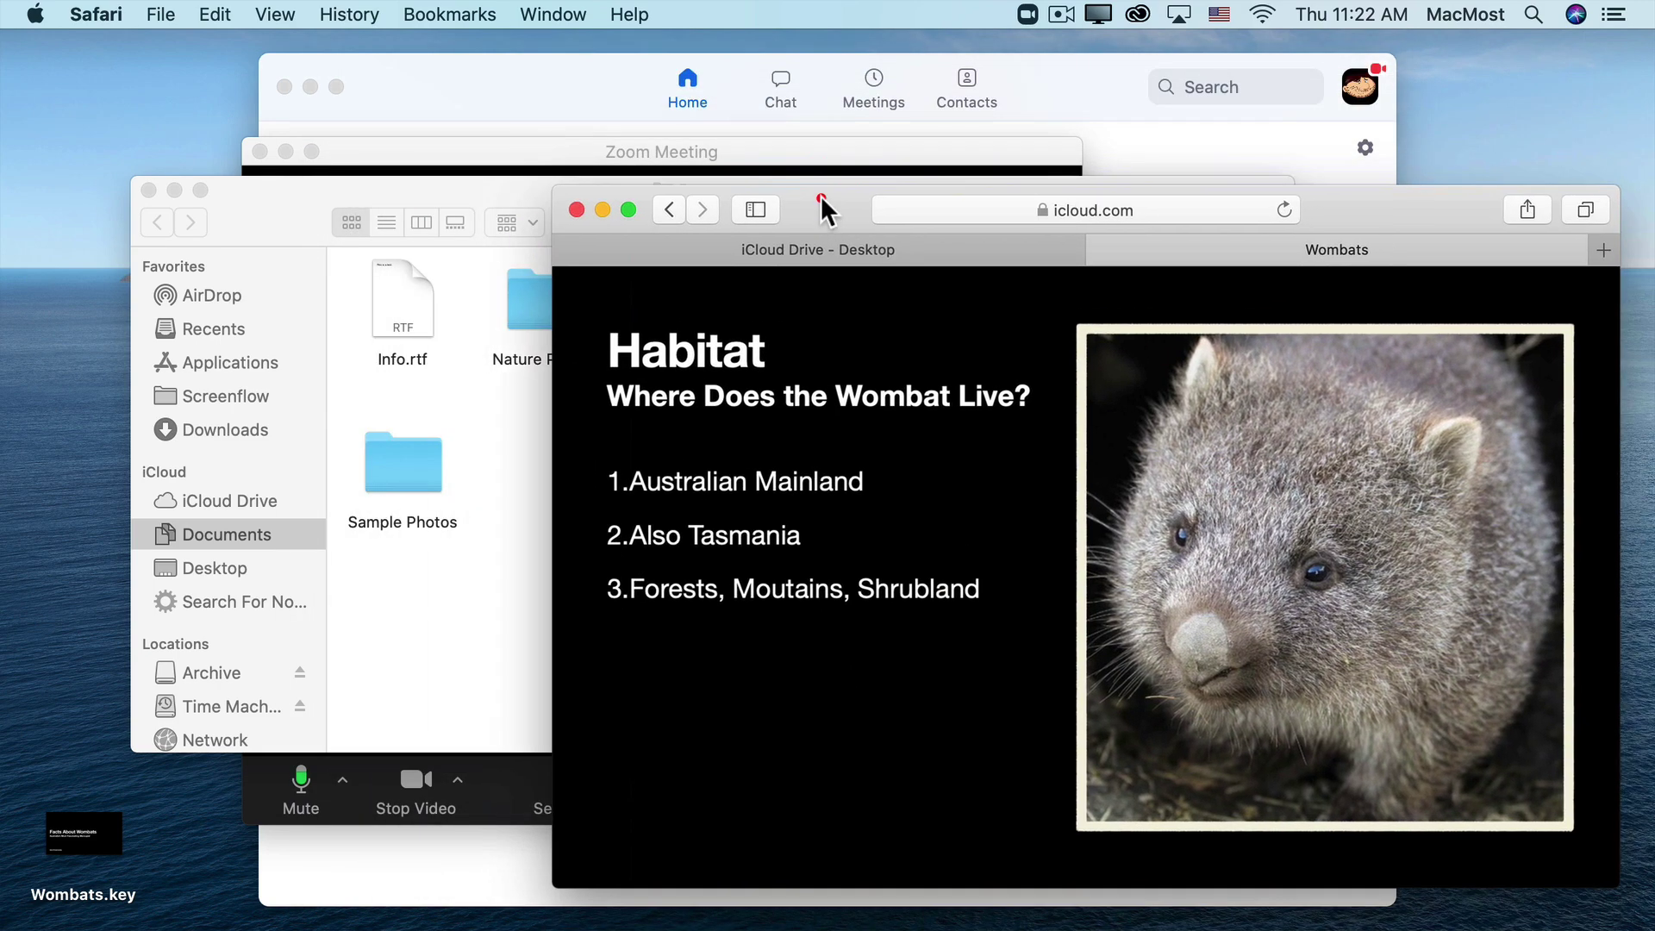
left_click_drag(472, 153, 247, 53)
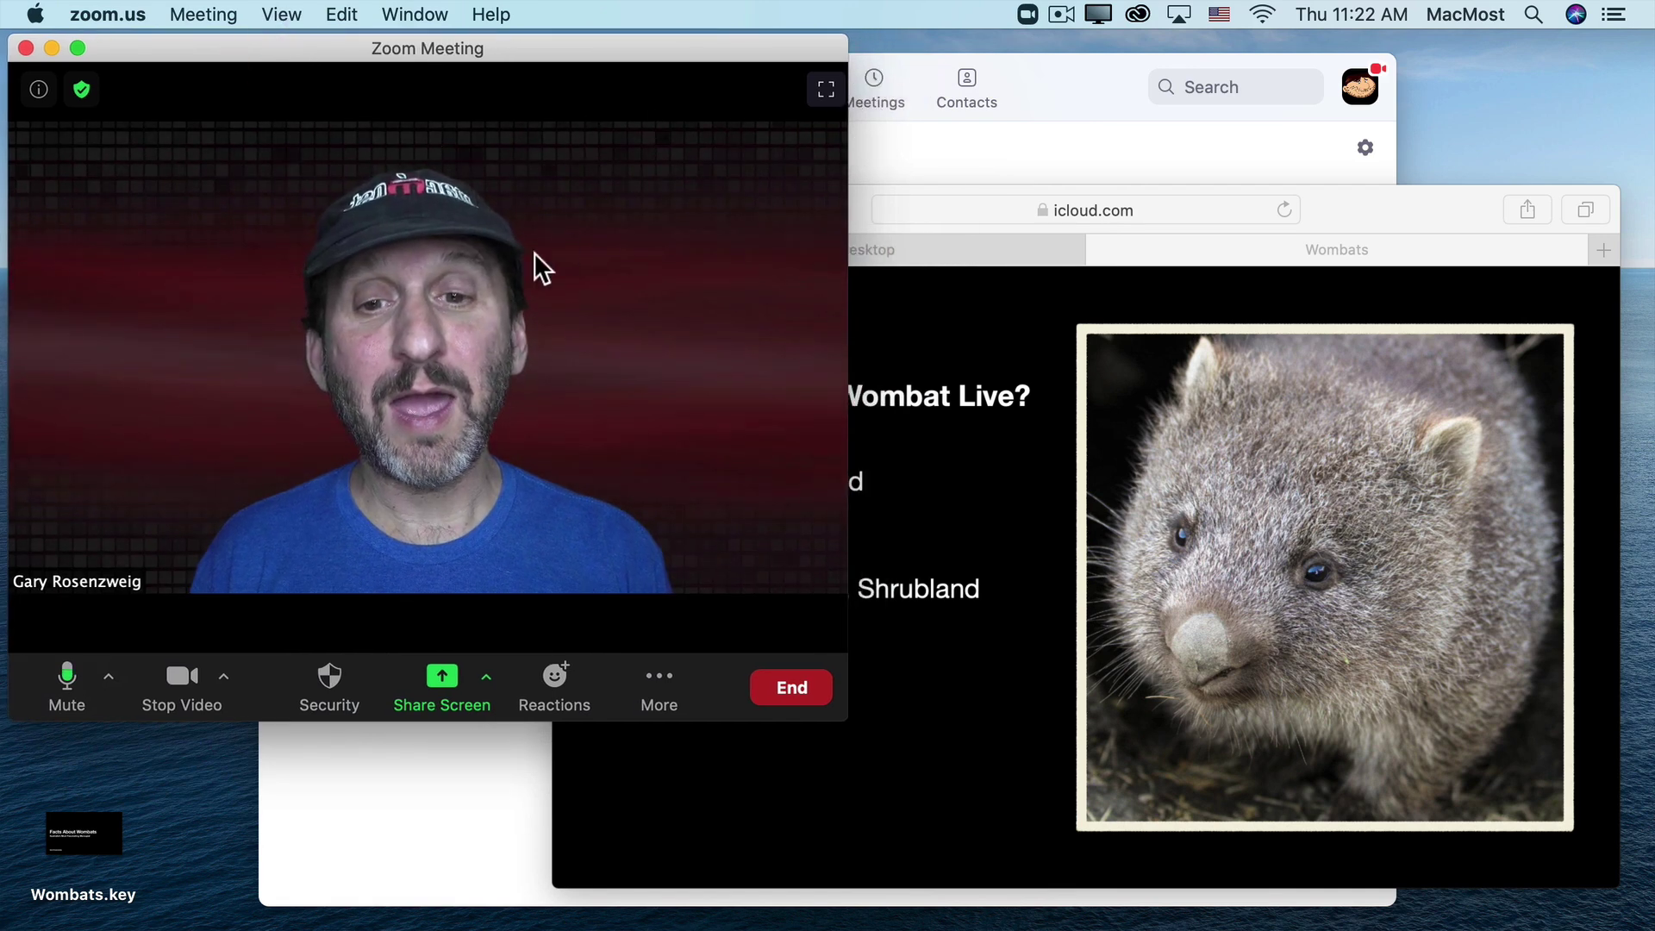
left_click(1357, 220)
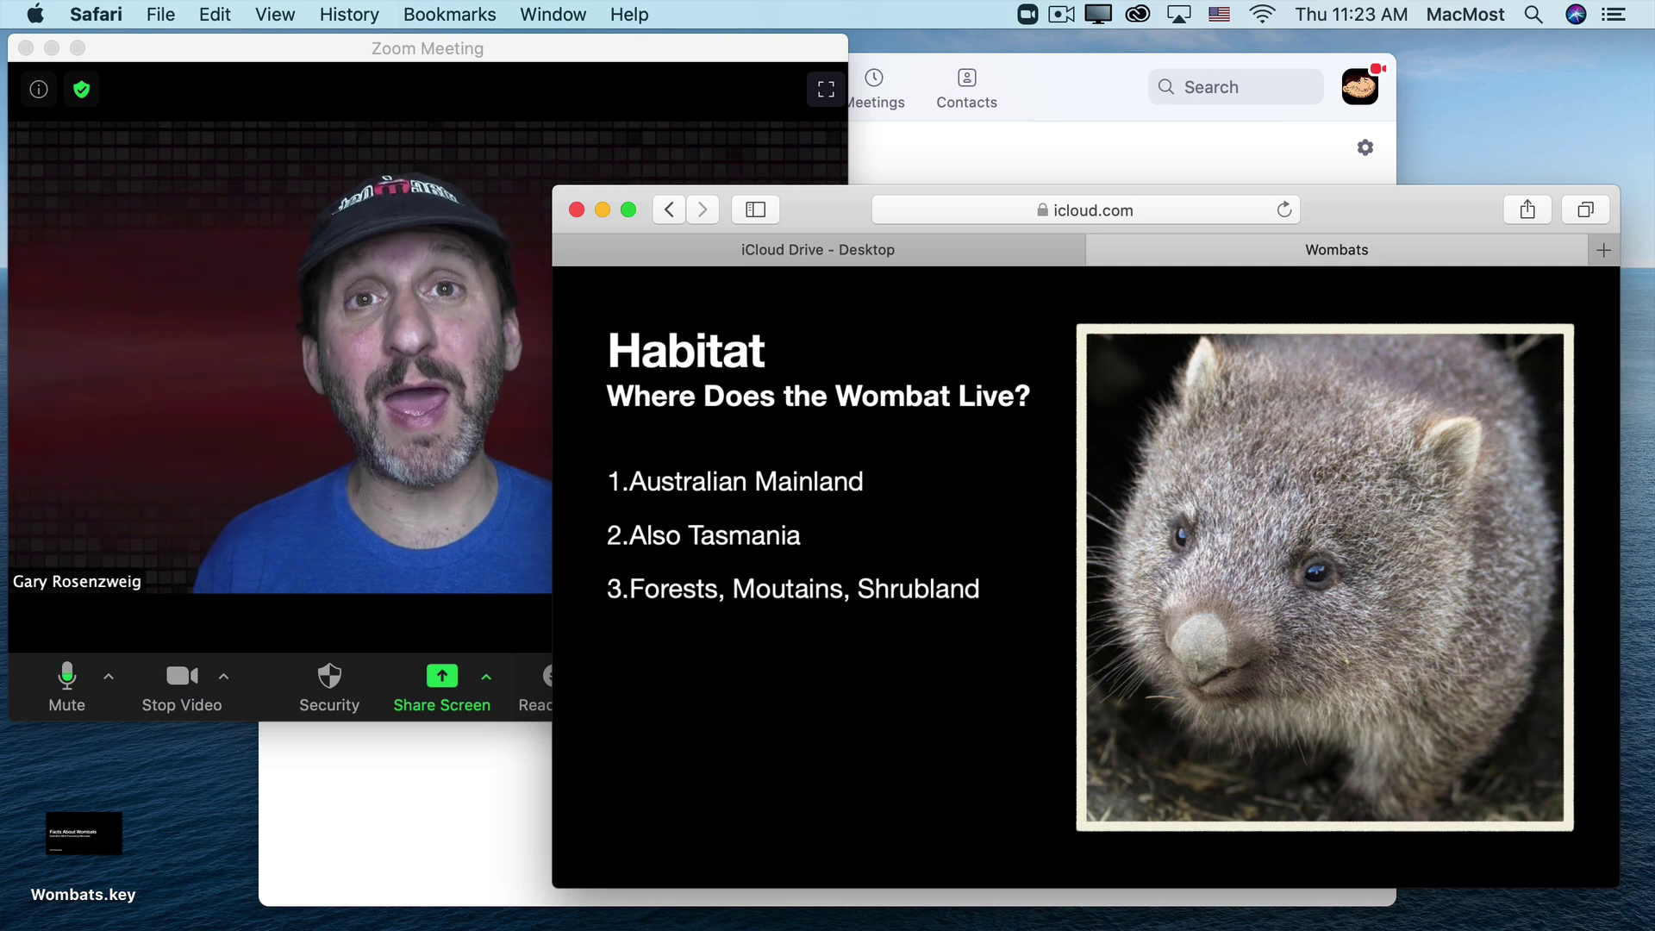
left_click_drag(553, 185, 449, 162)
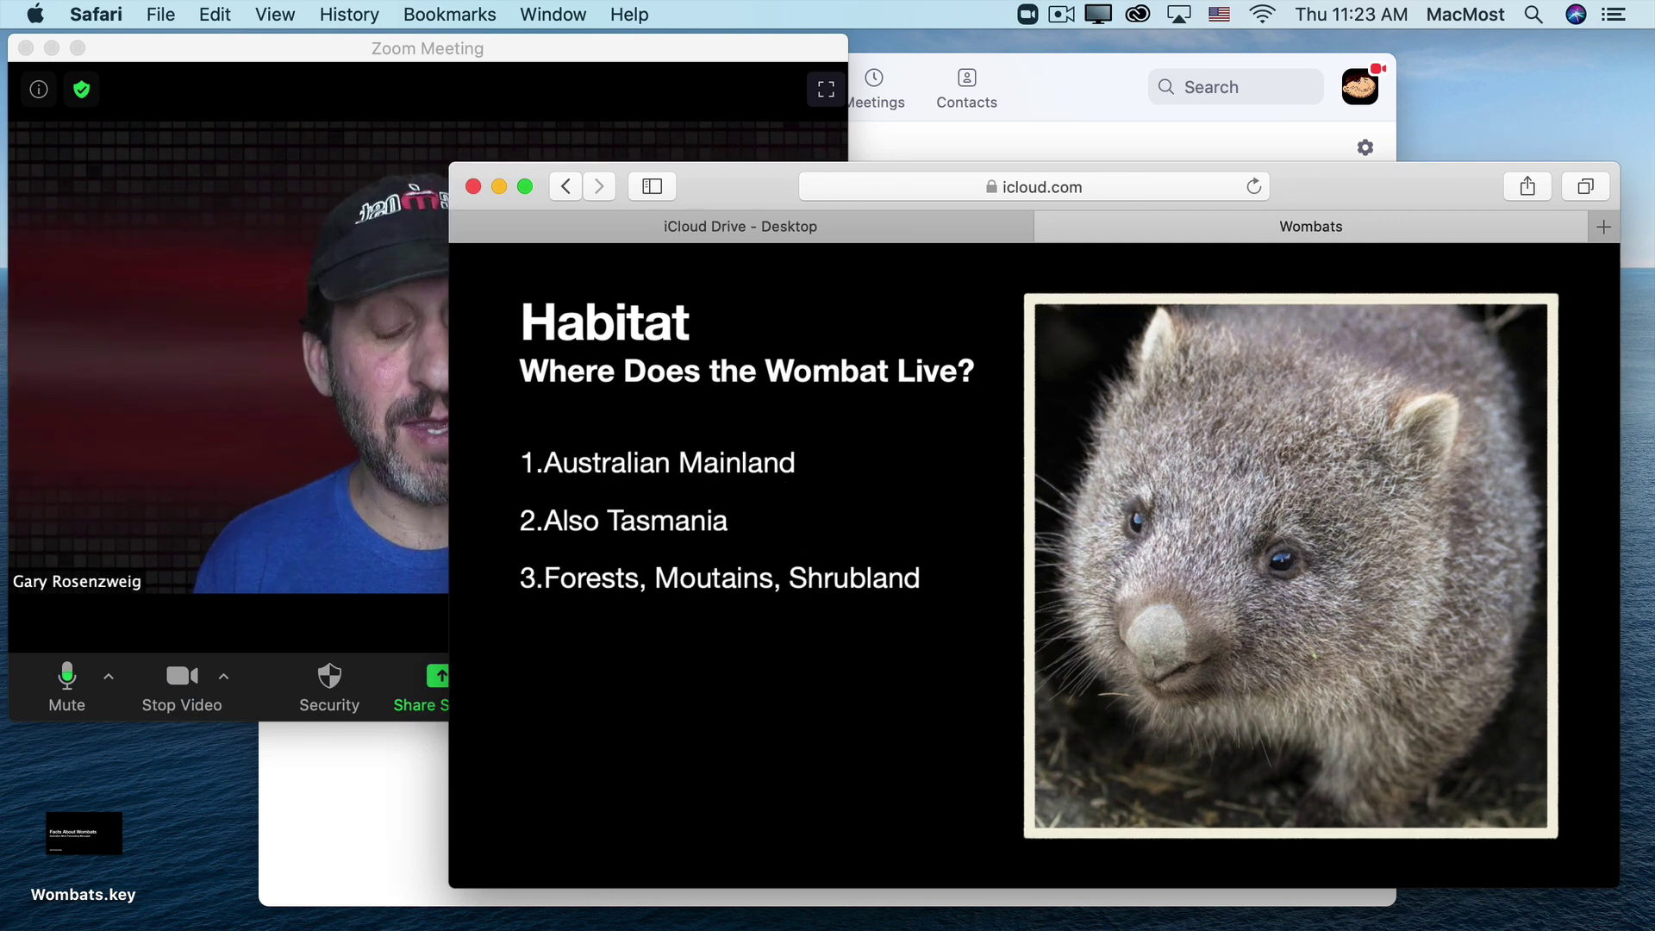
key("shift+slash")
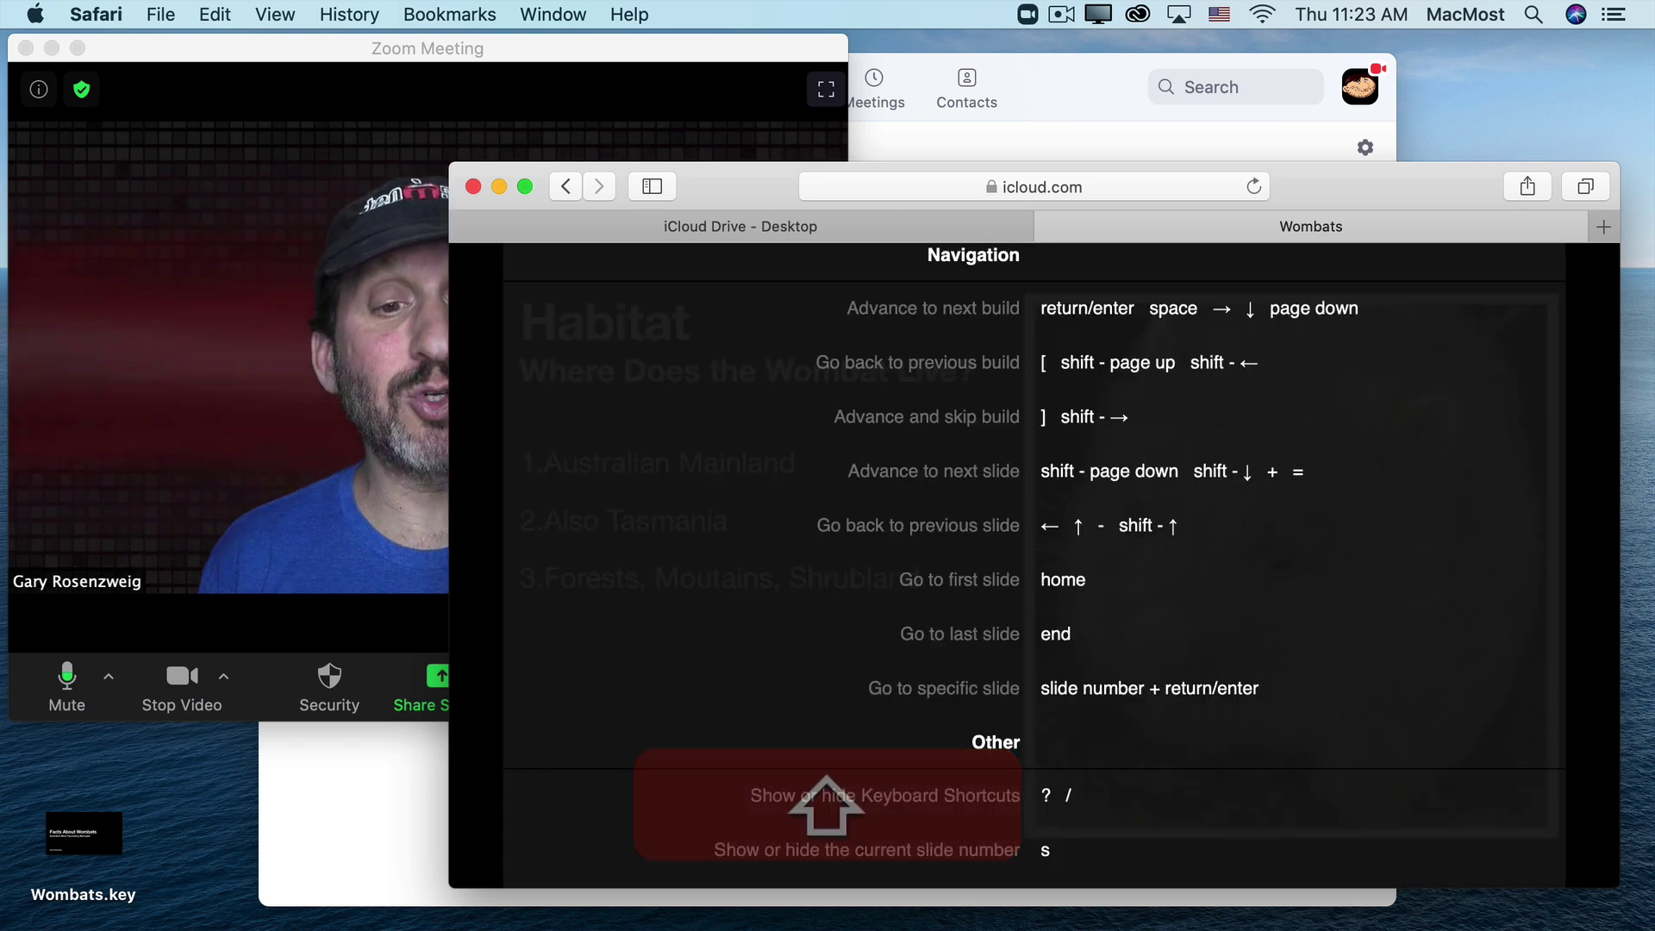
key("shift+slash")
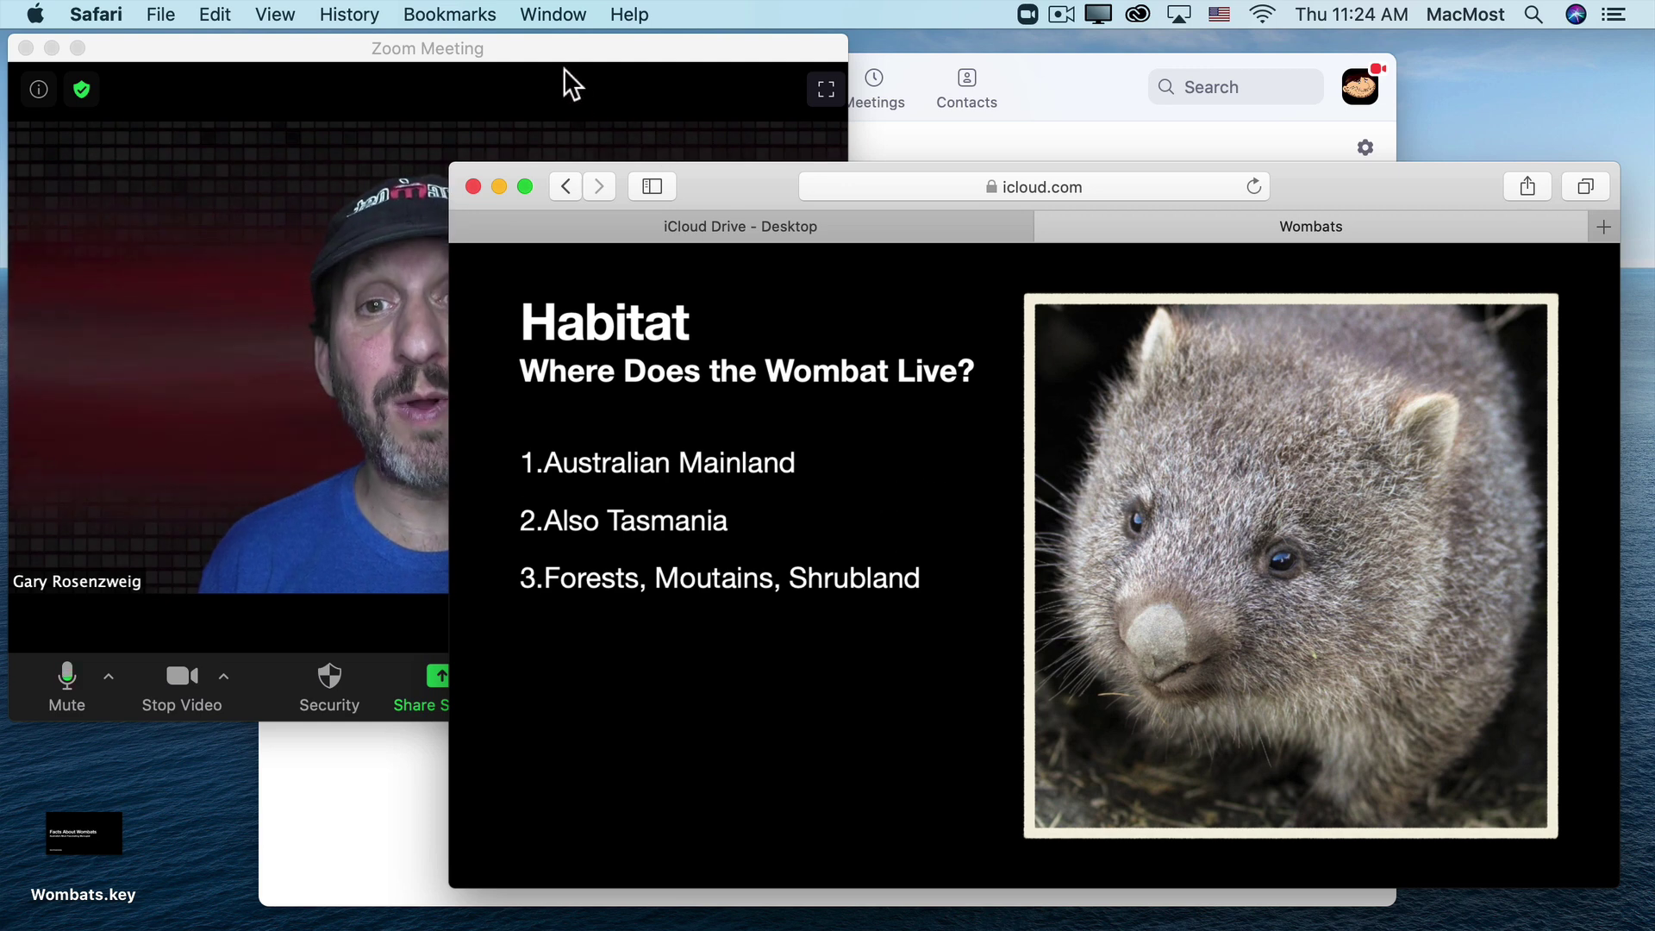
Raise the Zoom Meeting window above the Habitat slideshow window
left_click(552, 49)
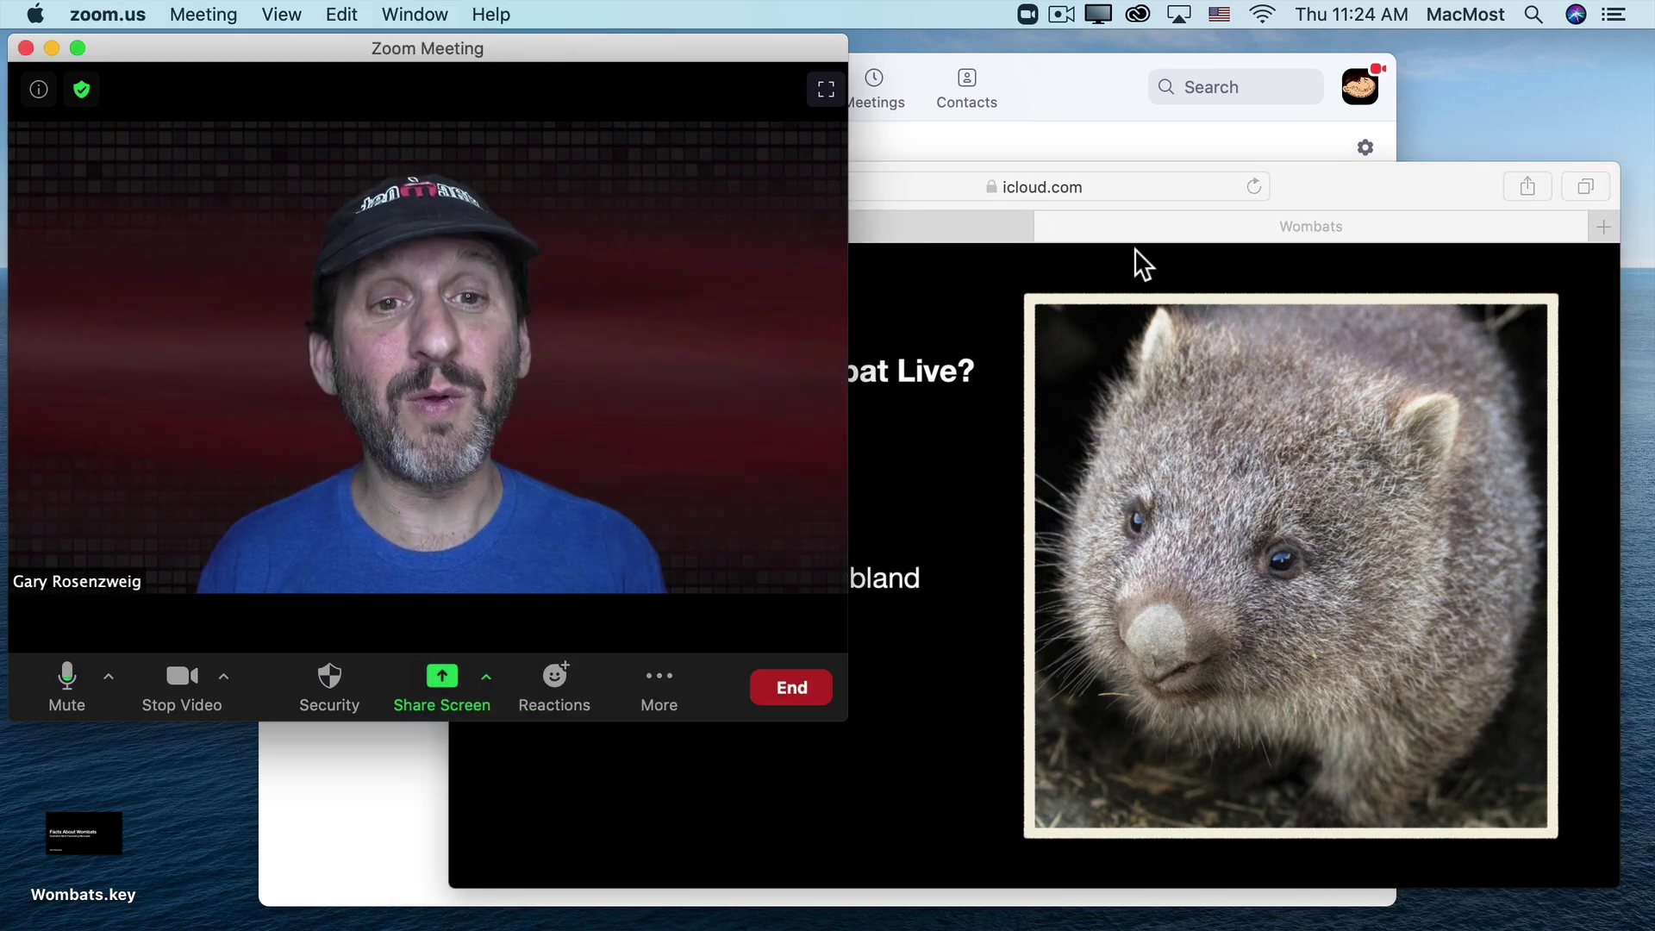